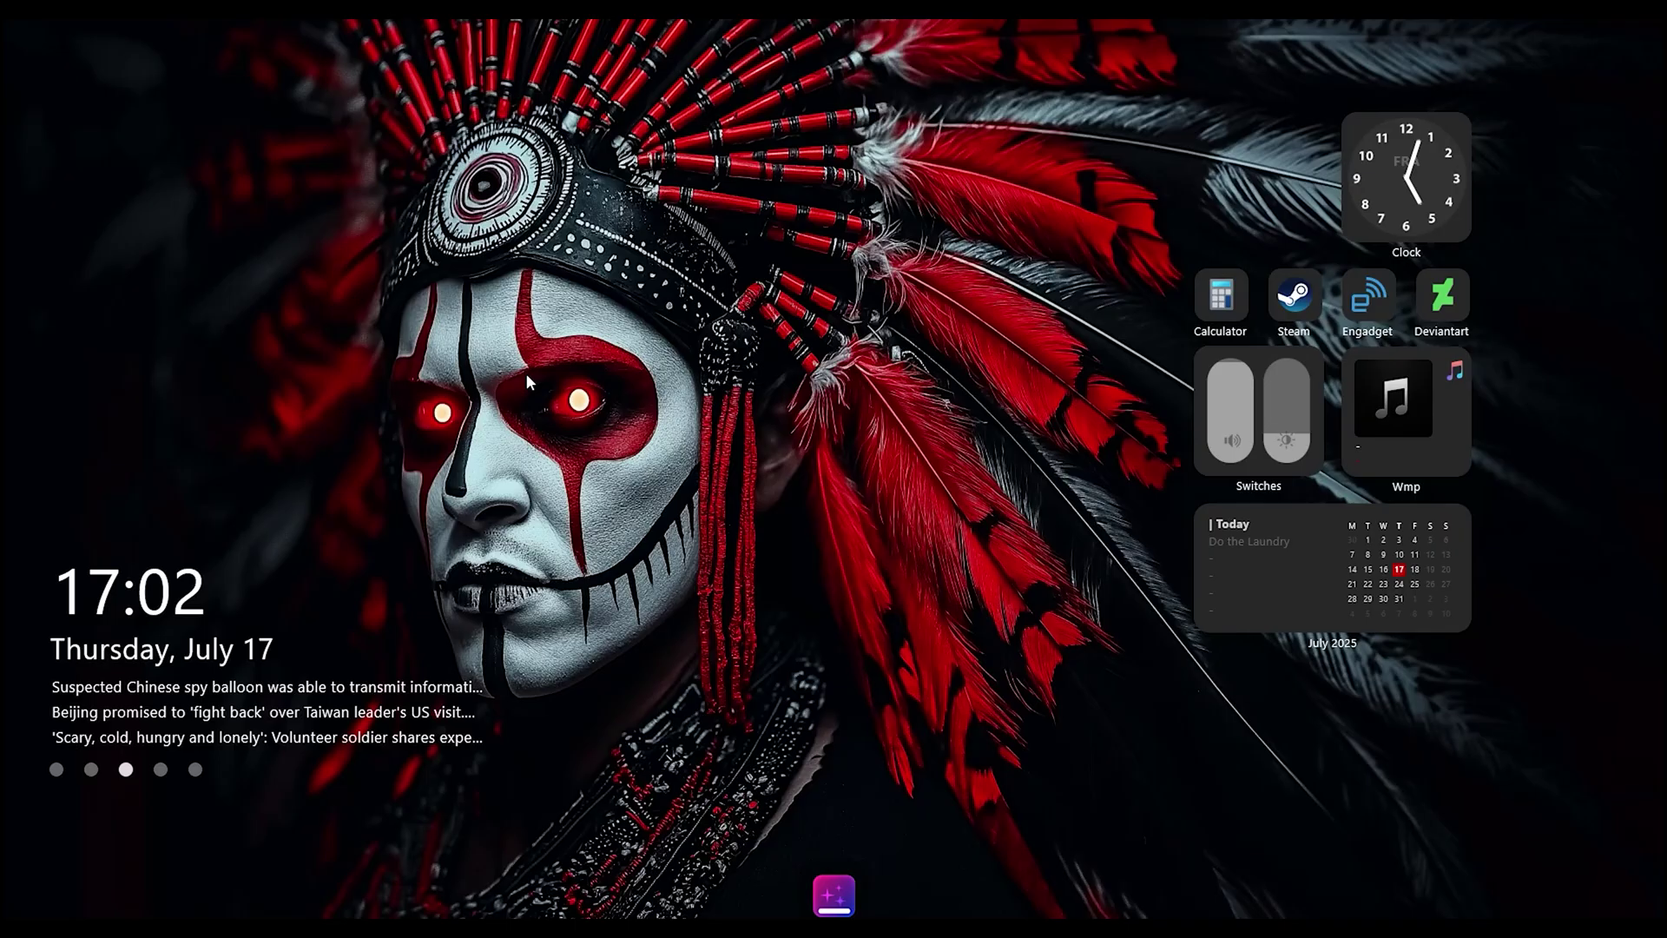
Launch NVIDIA Control Panel from the desktop menu and show the Adjust Image Settings with Preview page
right_click(721, 307)
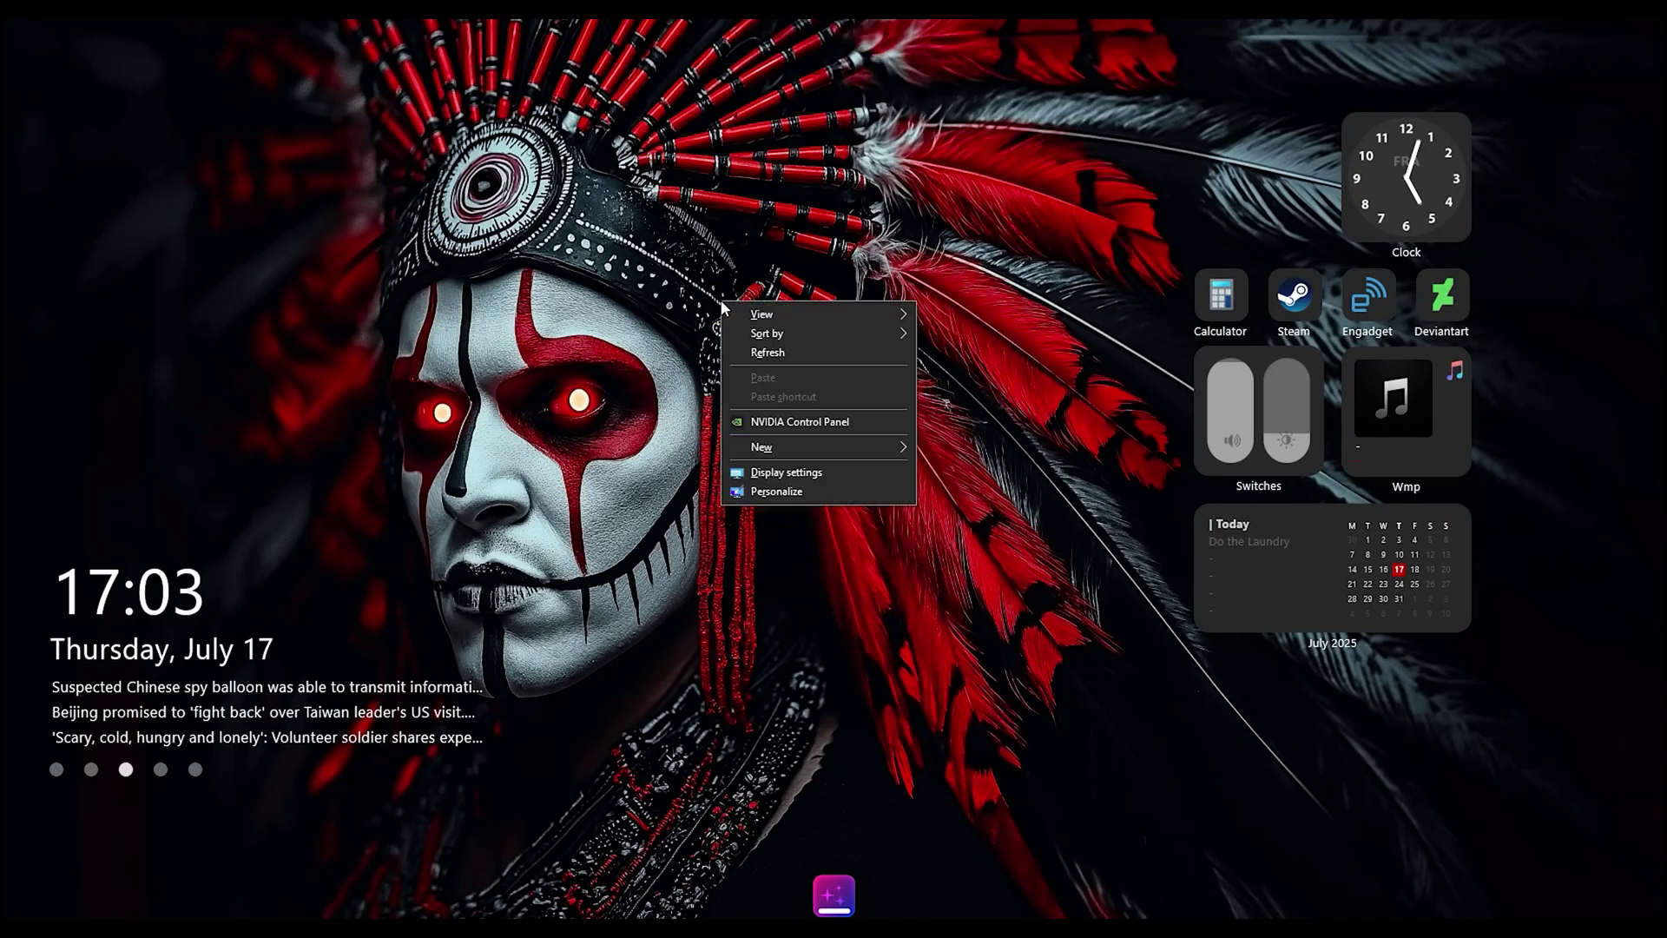
click(786, 421)
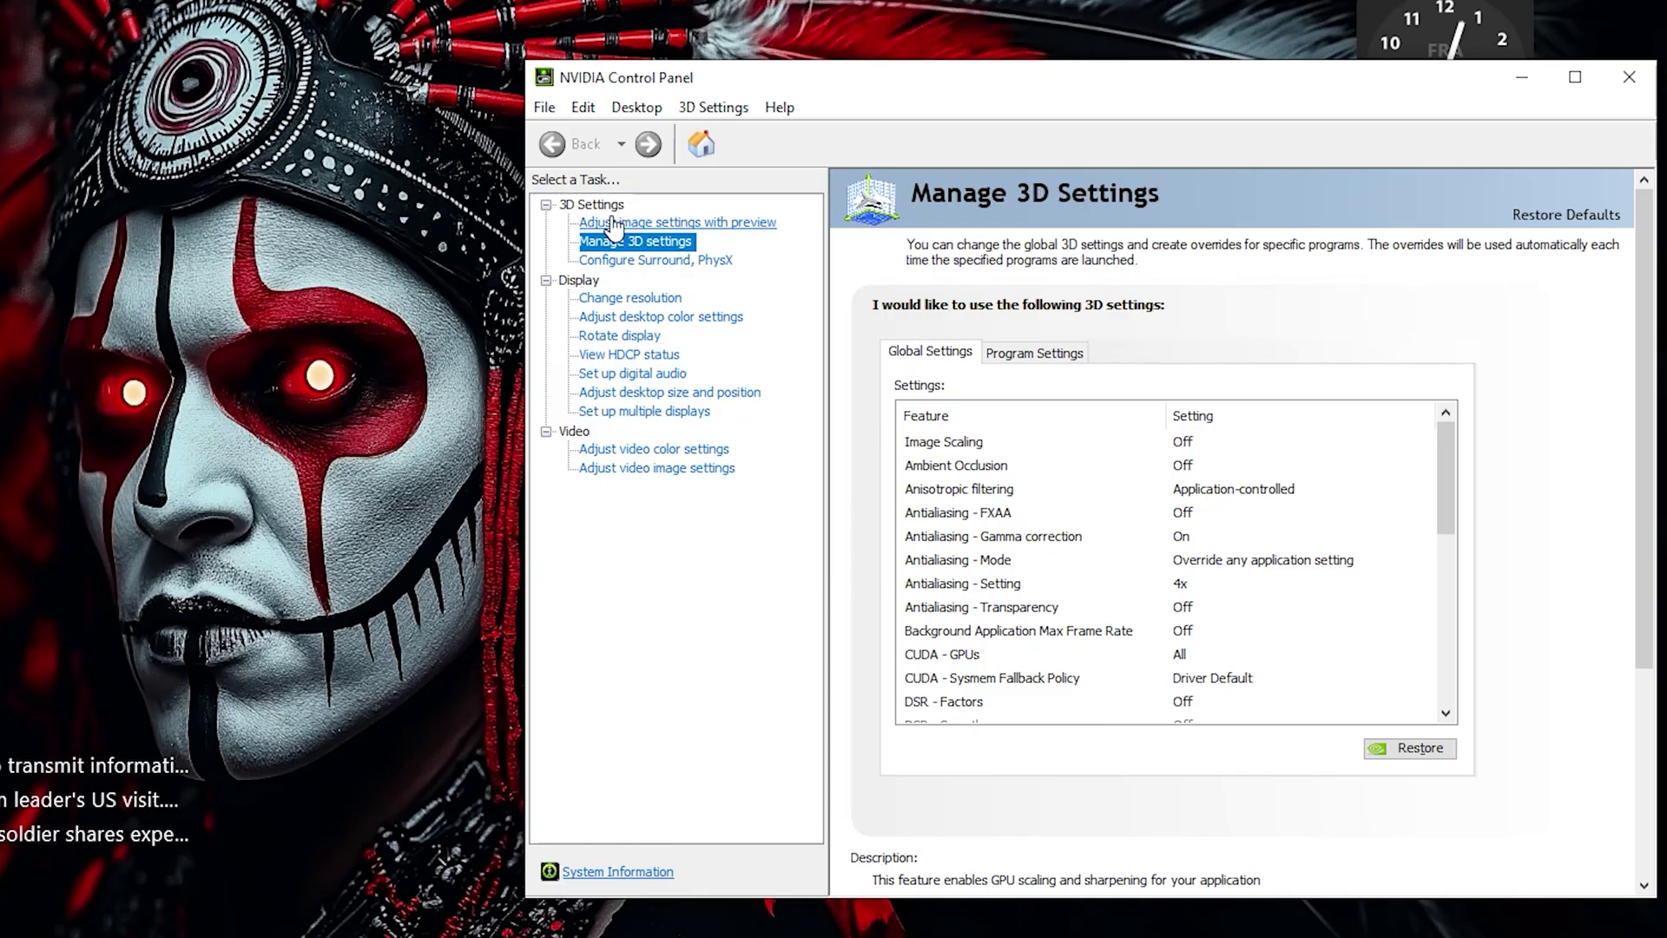
click(684, 227)
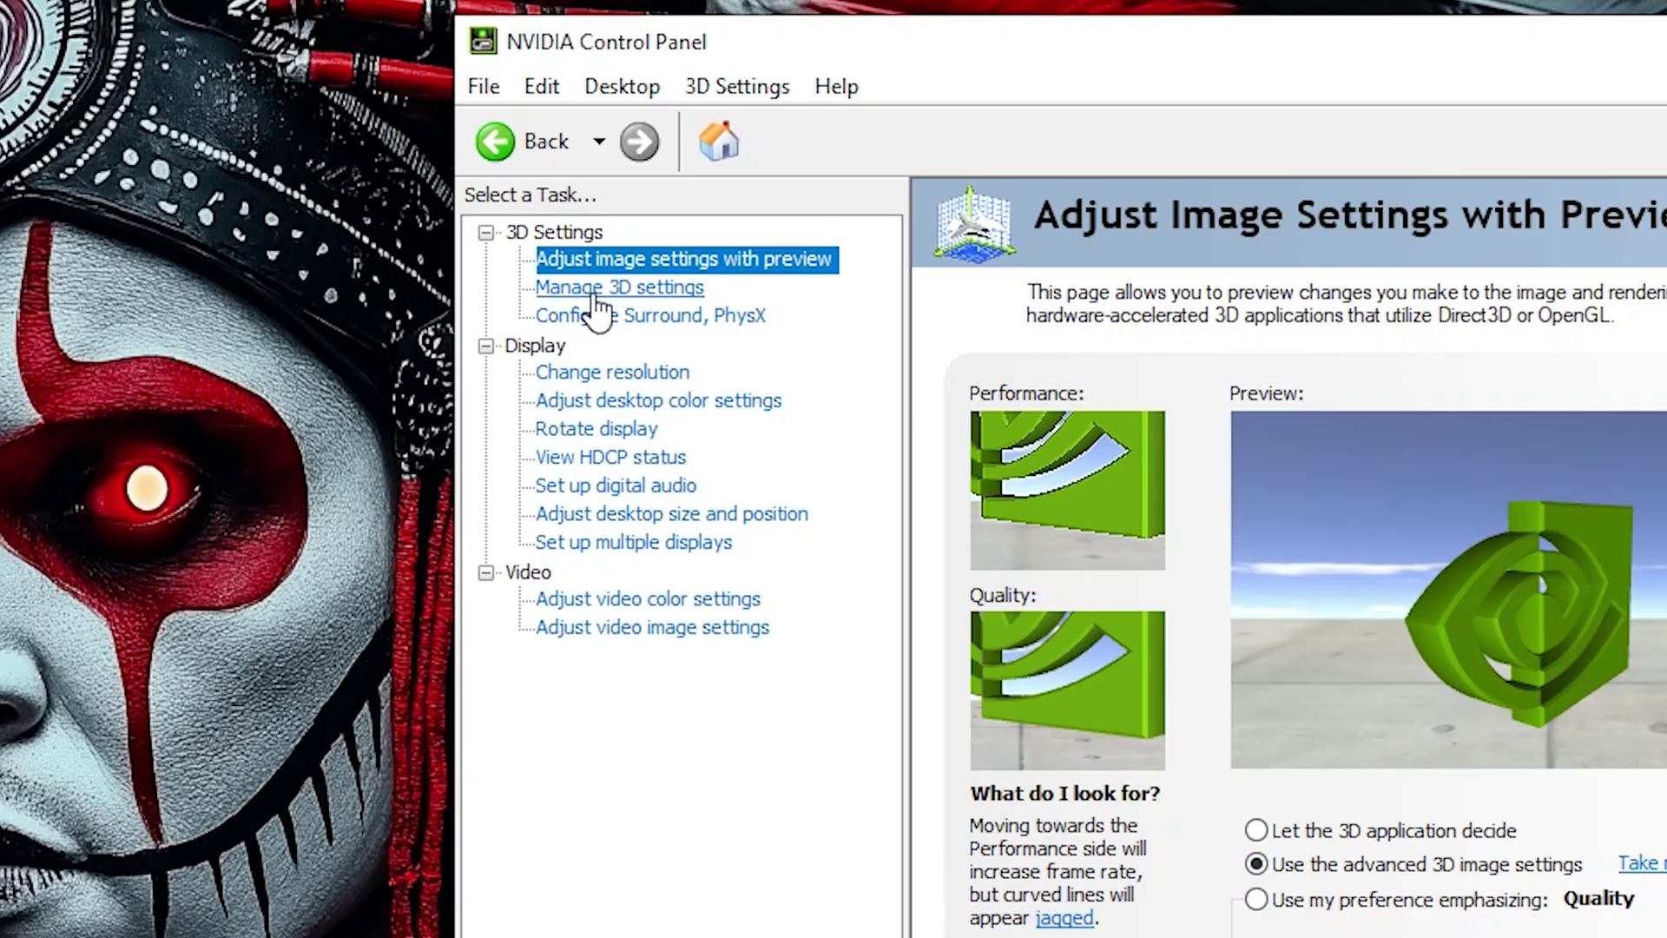
On Manage 3D settings' Global Settings, turn Image Scaling On with the overlay indicator enabled
click(40, 69)
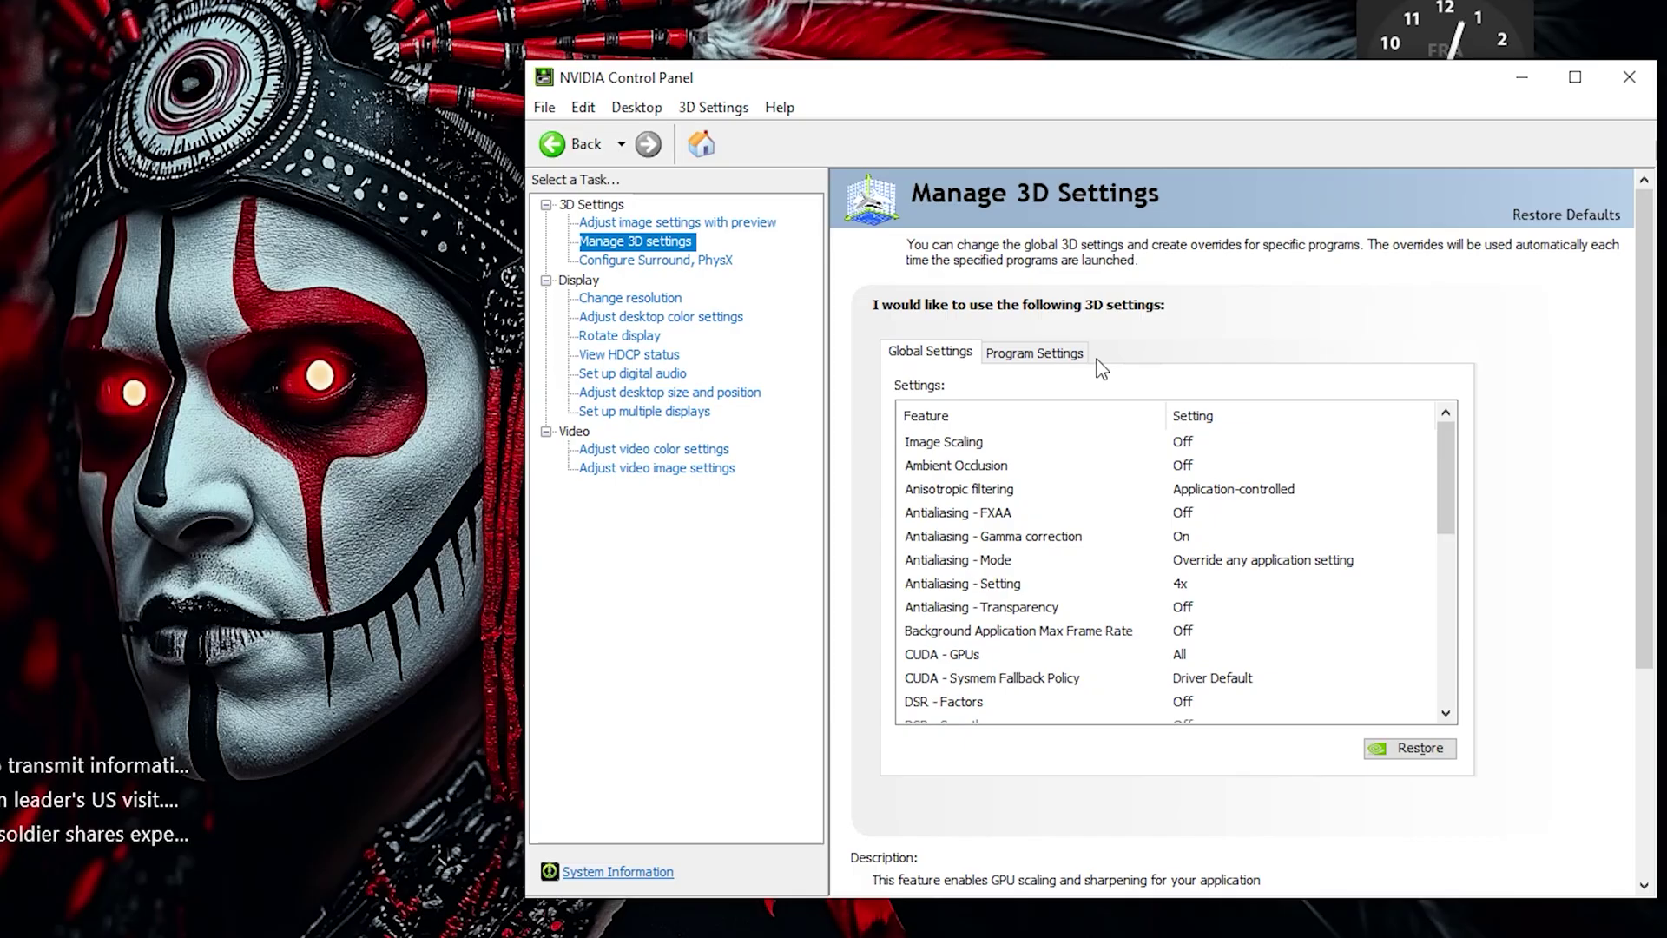
click(1208, 452)
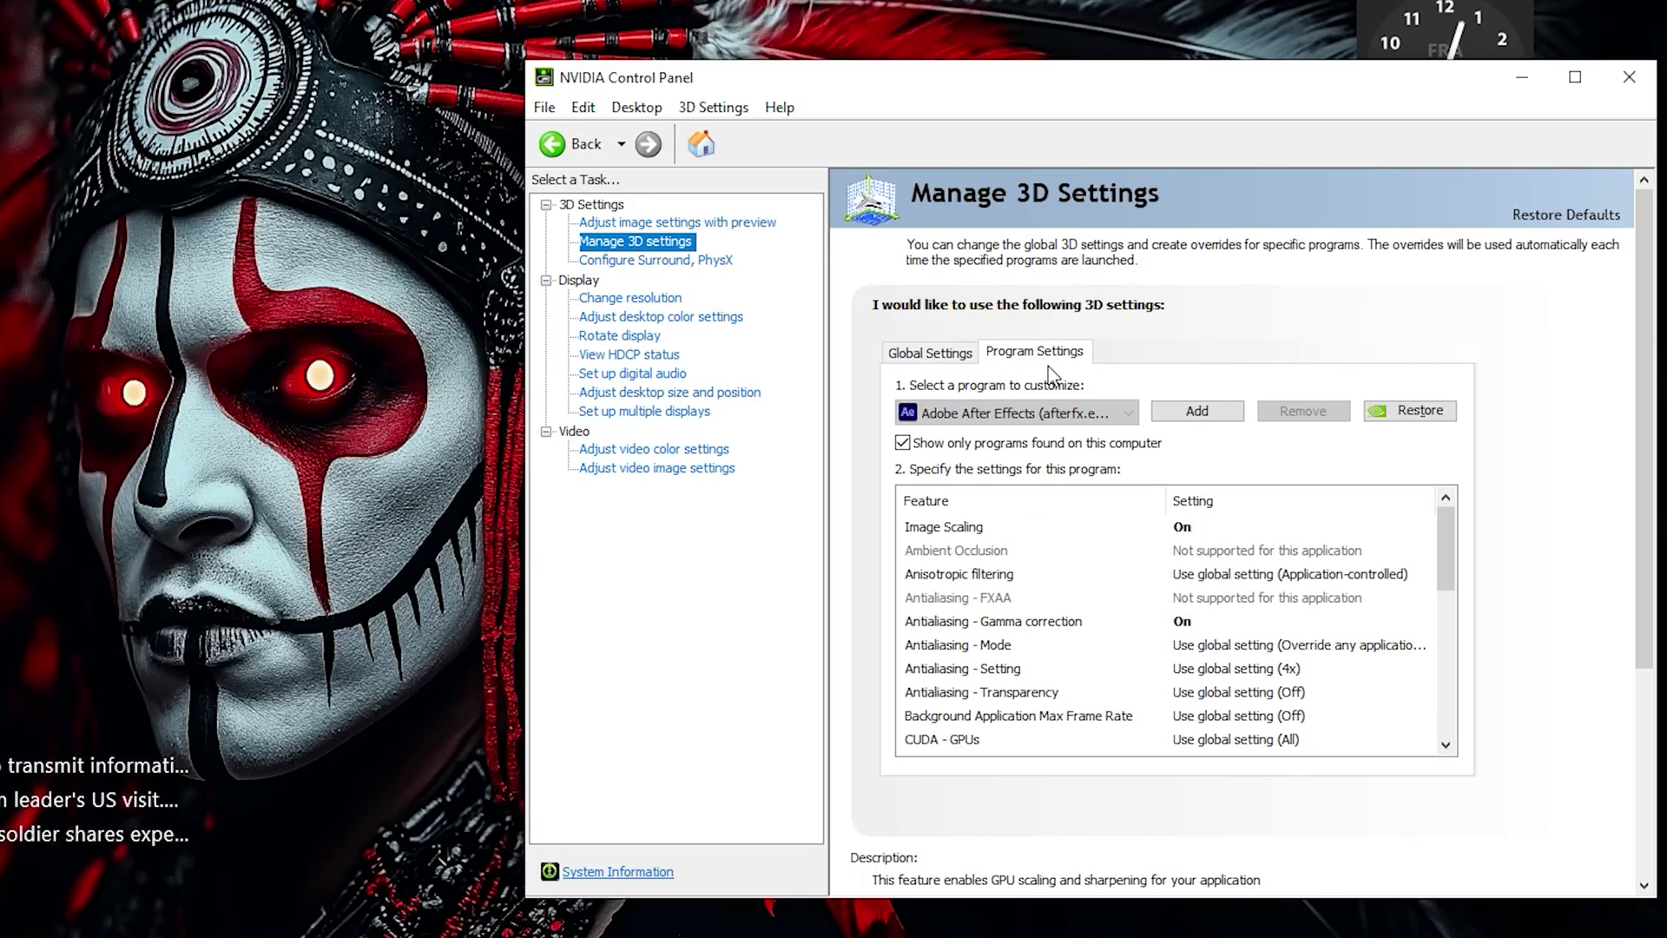
click(948, 355)
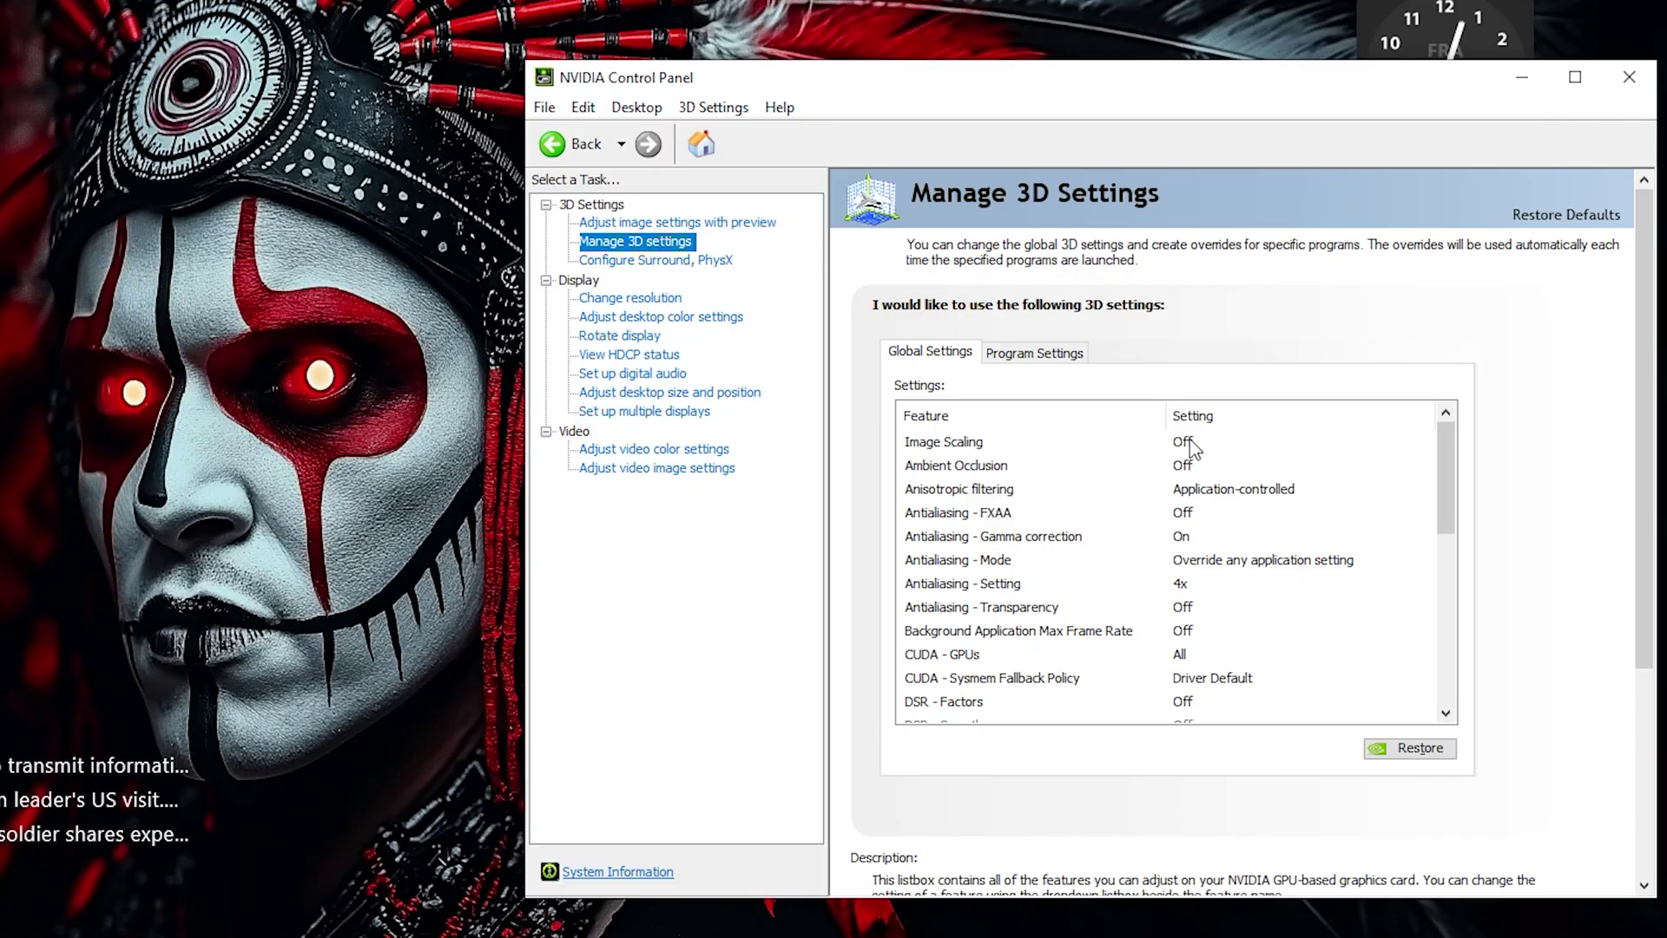
click(1479, 425)
click(1203, 443)
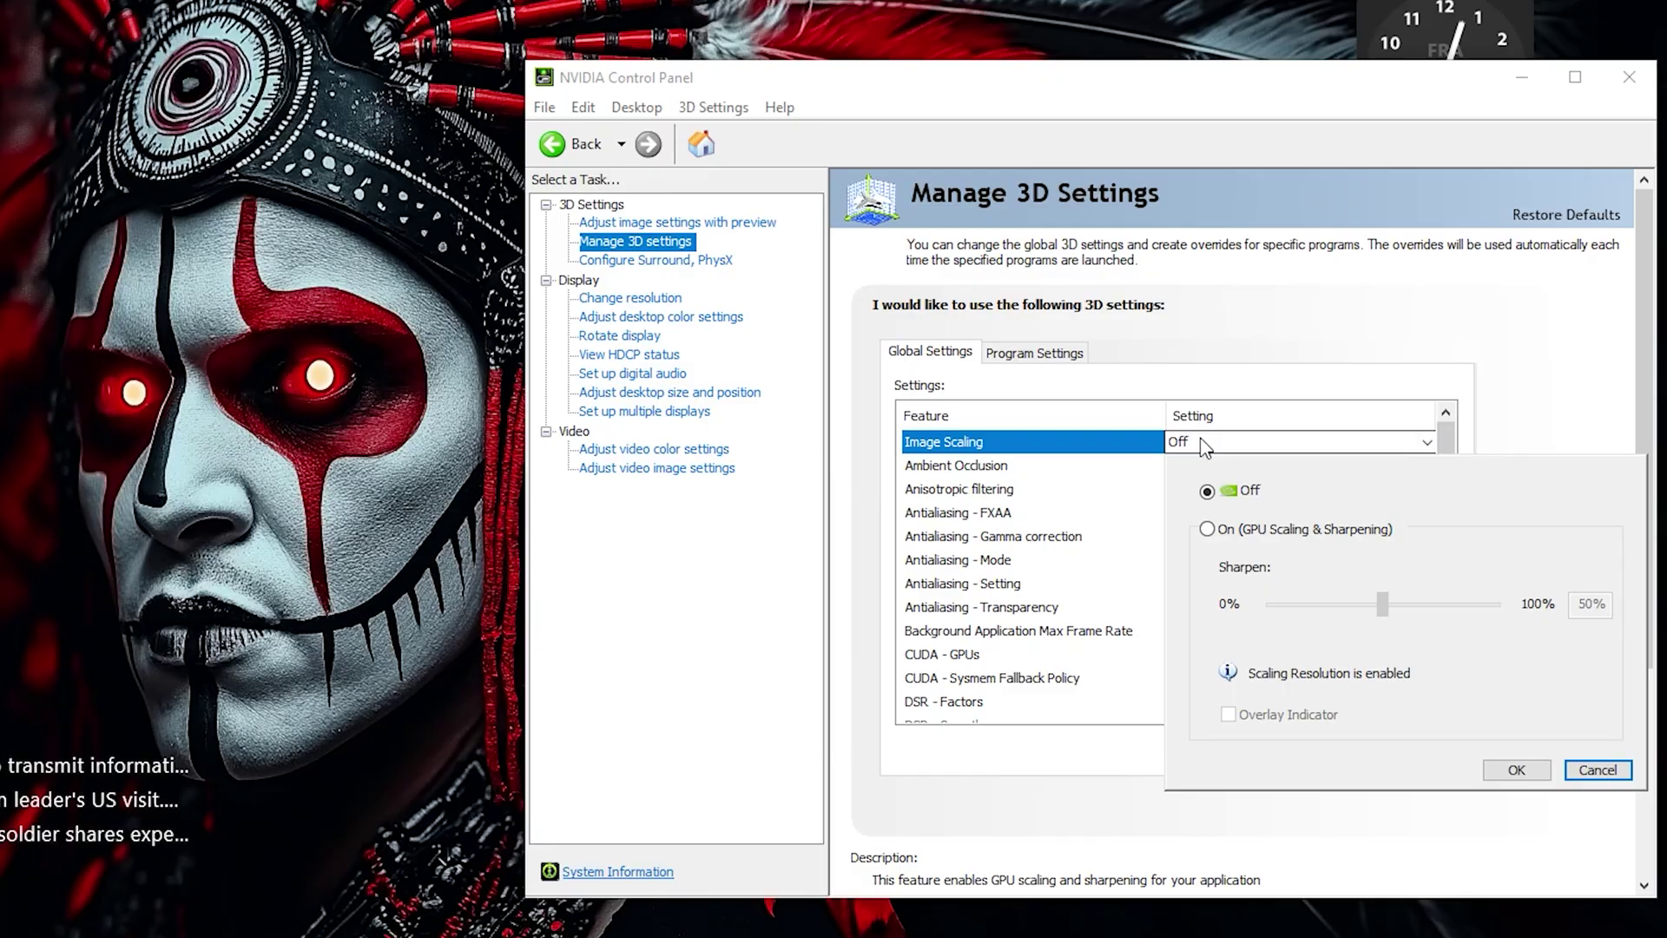
click(1207, 530)
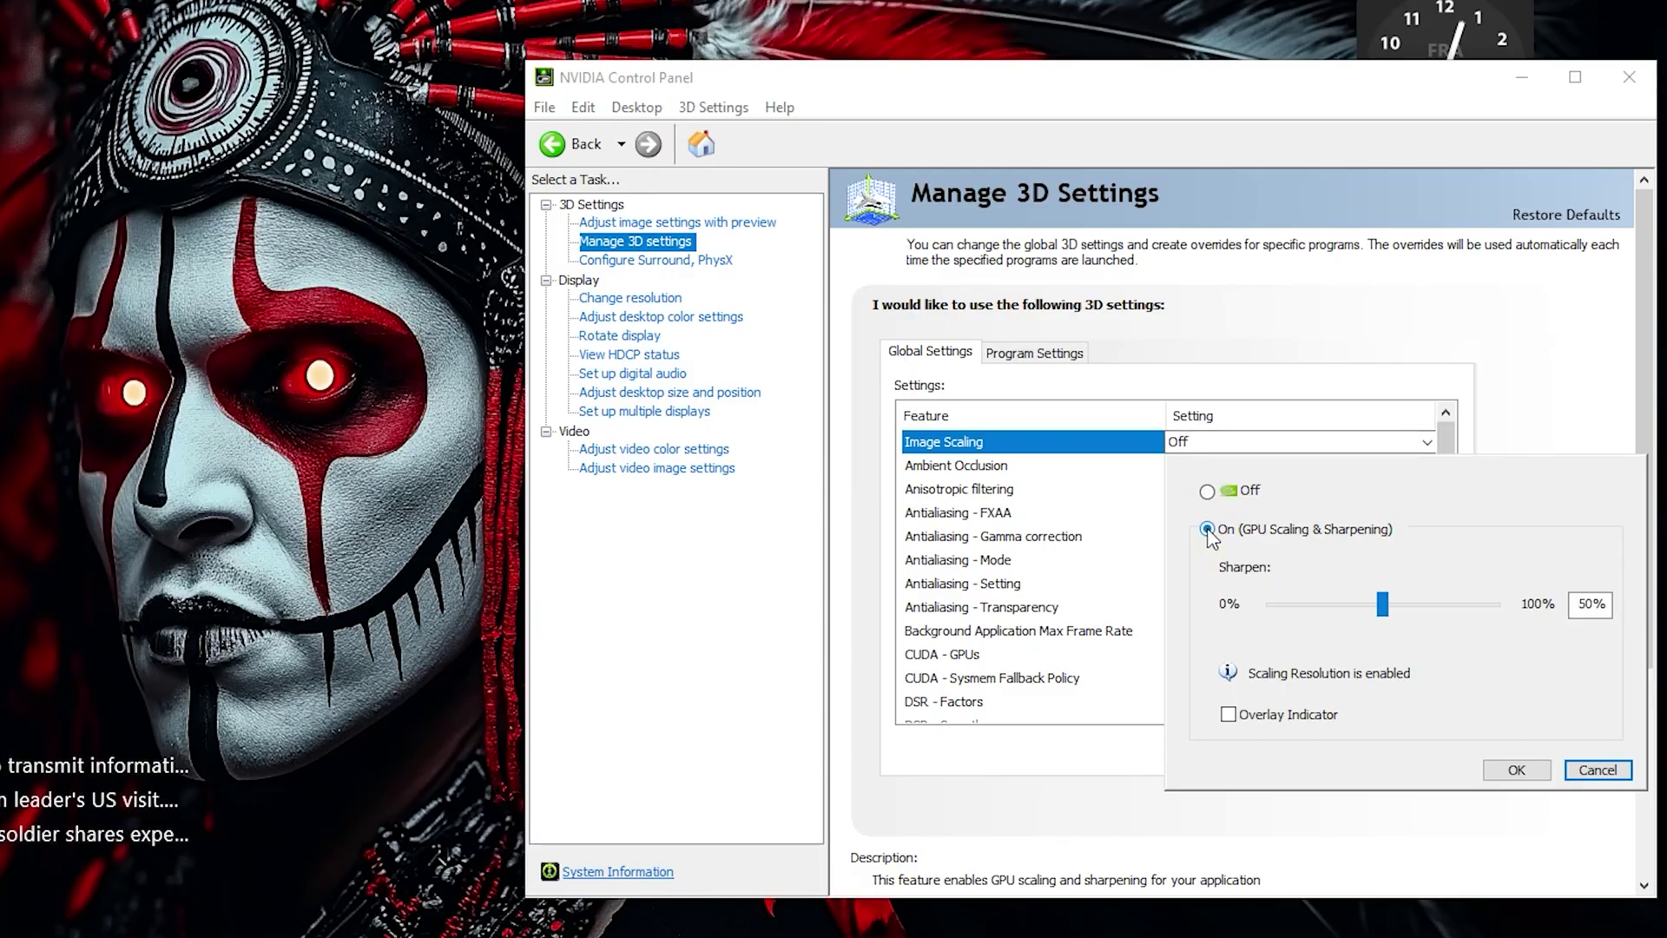
click(1227, 715)
Confirm the Image Scaling change and set Ambient Occlusion to Performance
click(1517, 771)
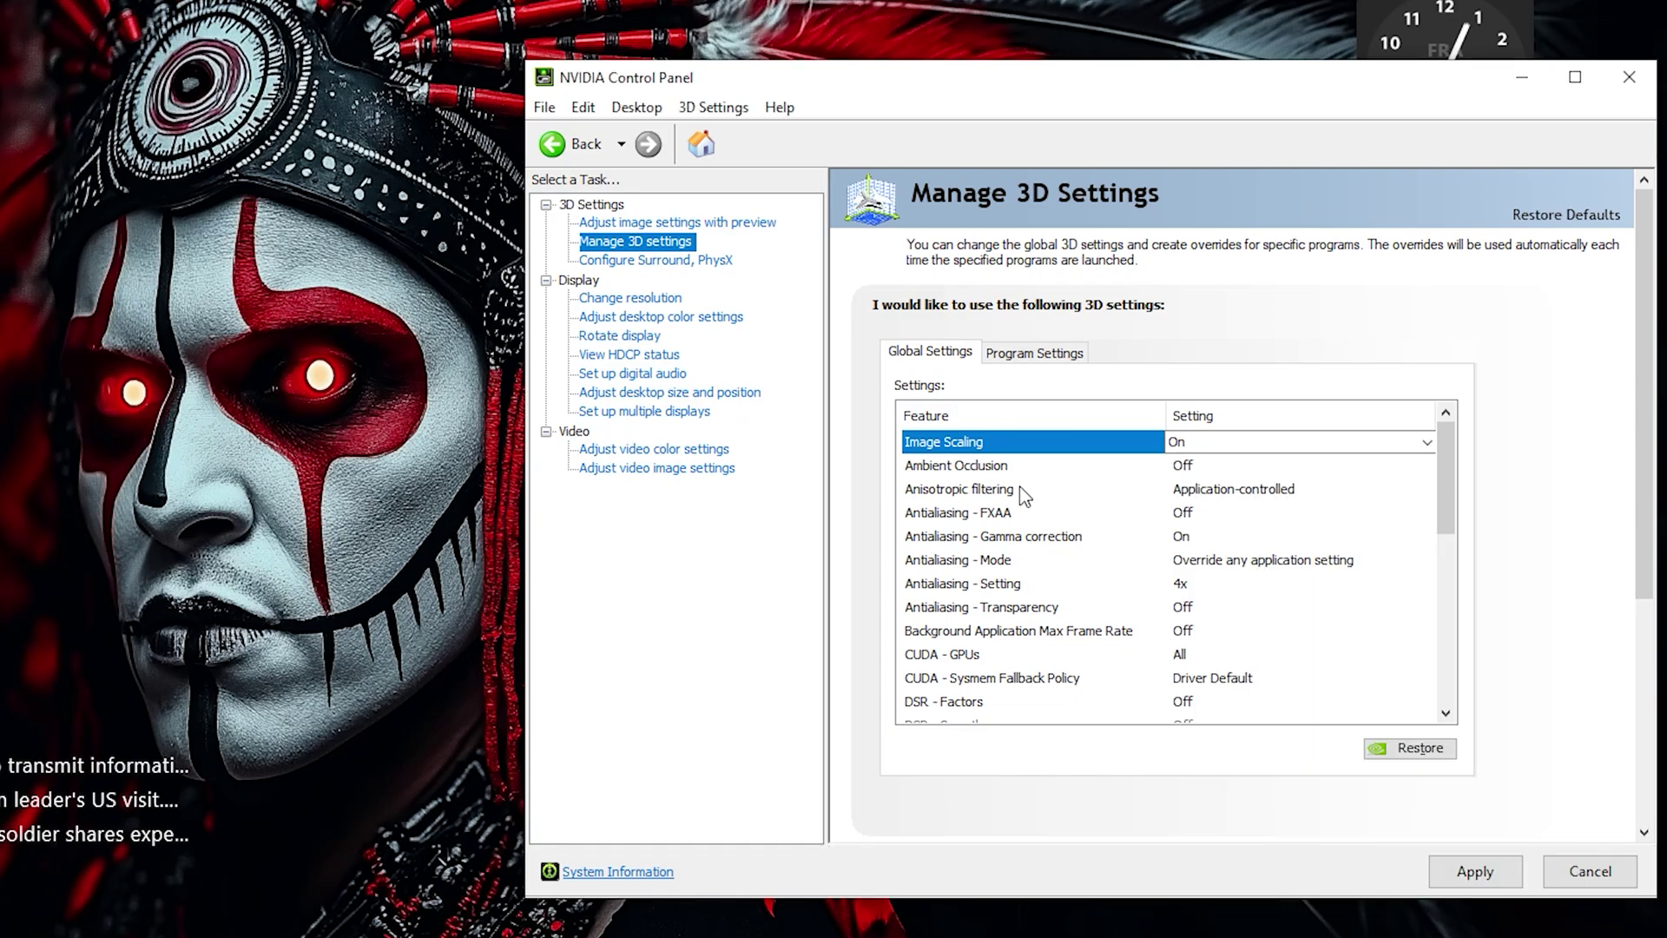
click(1183, 467)
click(1184, 467)
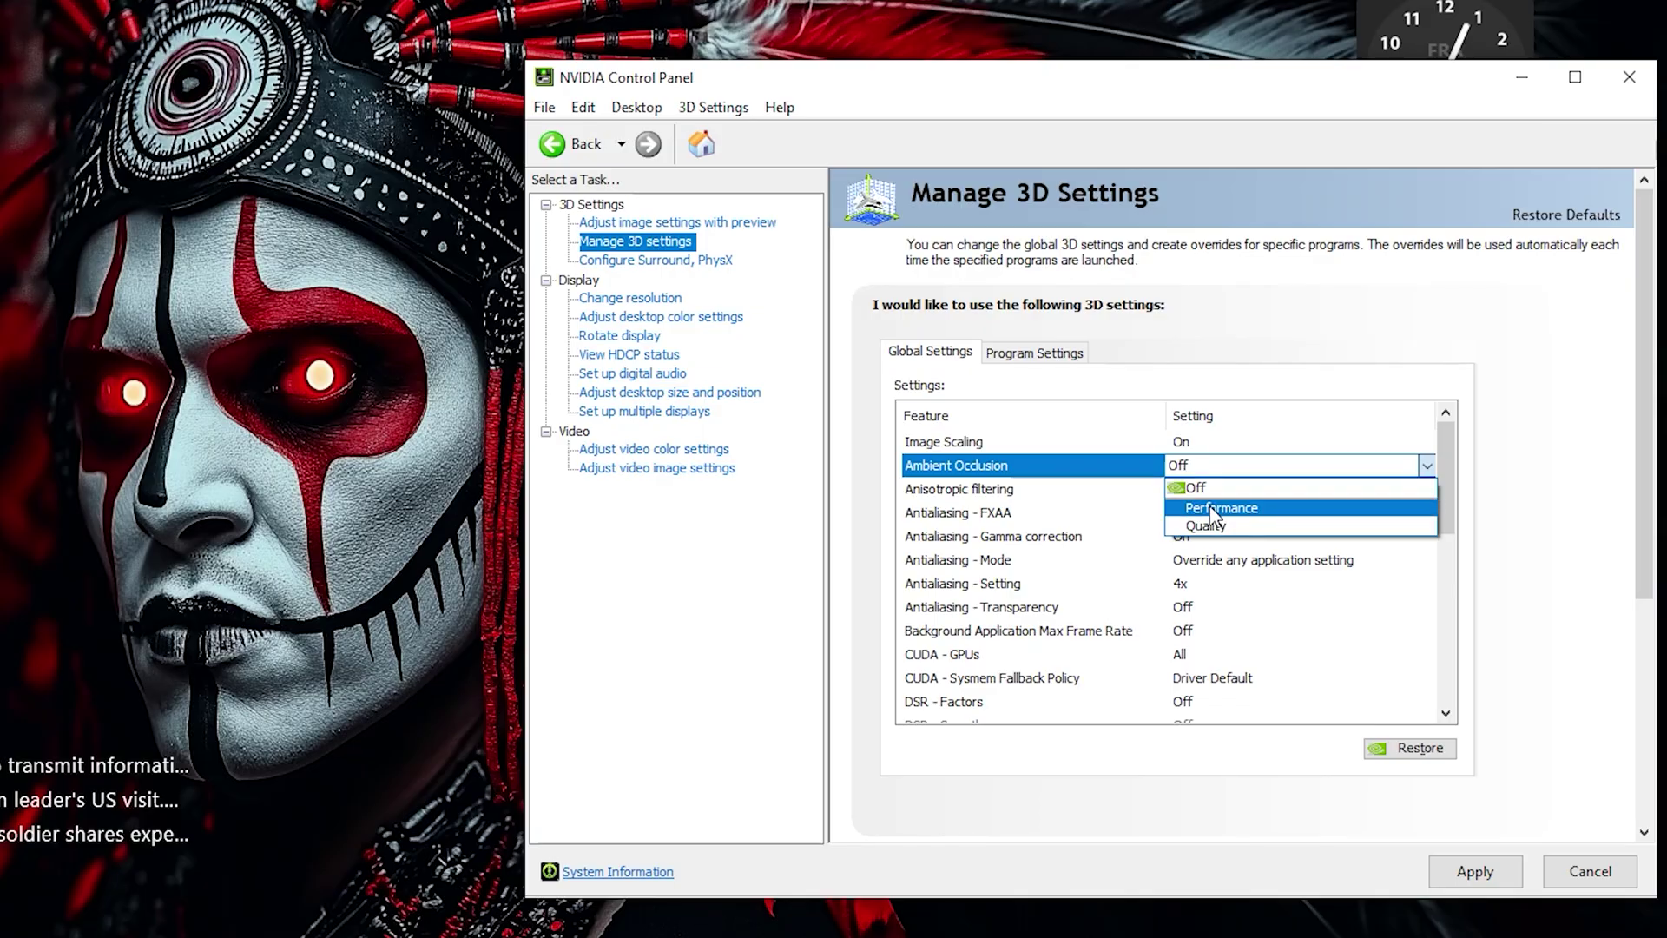
click(1213, 510)
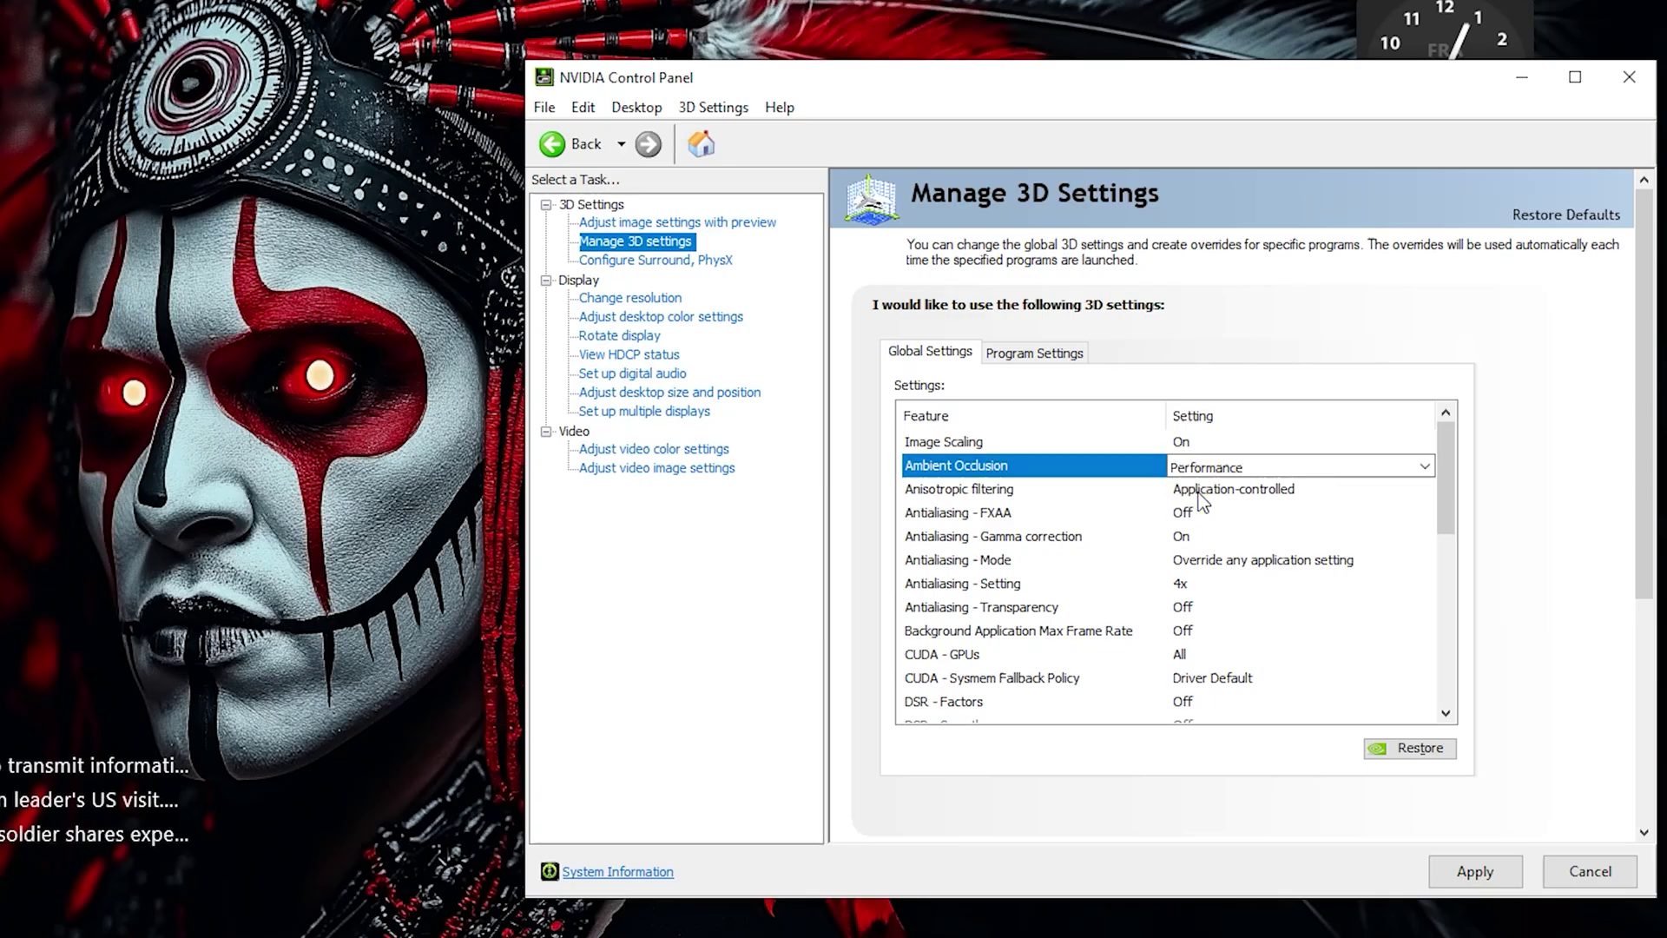
Keep anisotropic filtering Application-controlled, FXAA Off and gamma correction On
click(1200, 493)
click(1218, 497)
click(1218, 497)
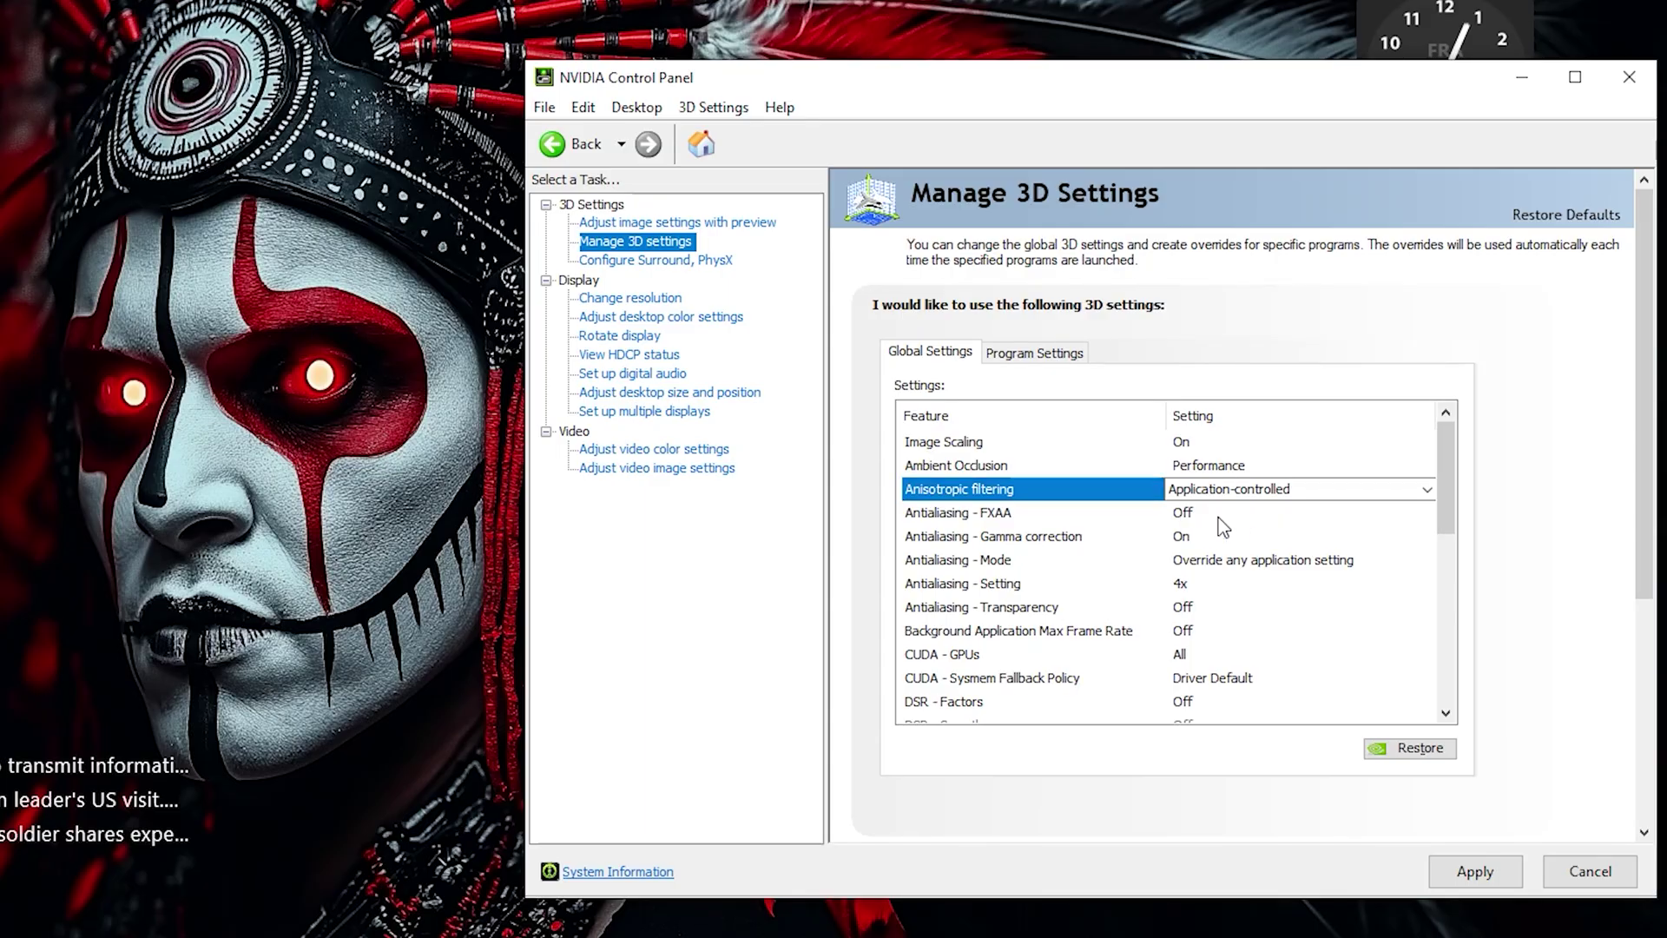
click(1186, 514)
click(1210, 514)
click(1211, 519)
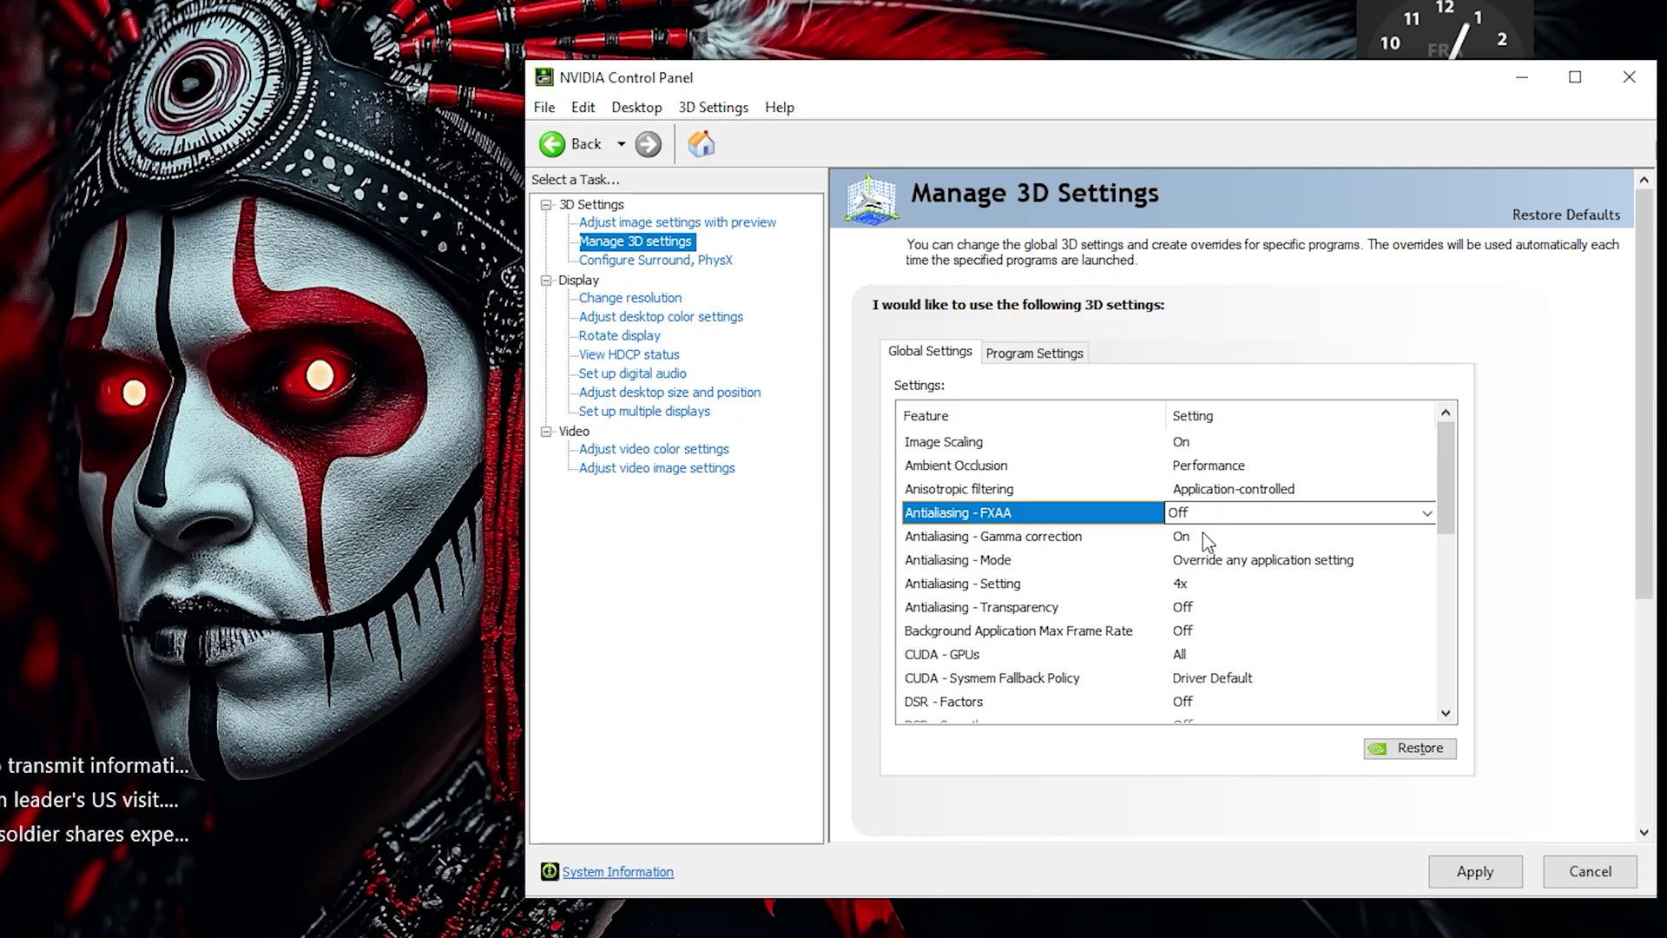
click(1203, 534)
click(1205, 535)
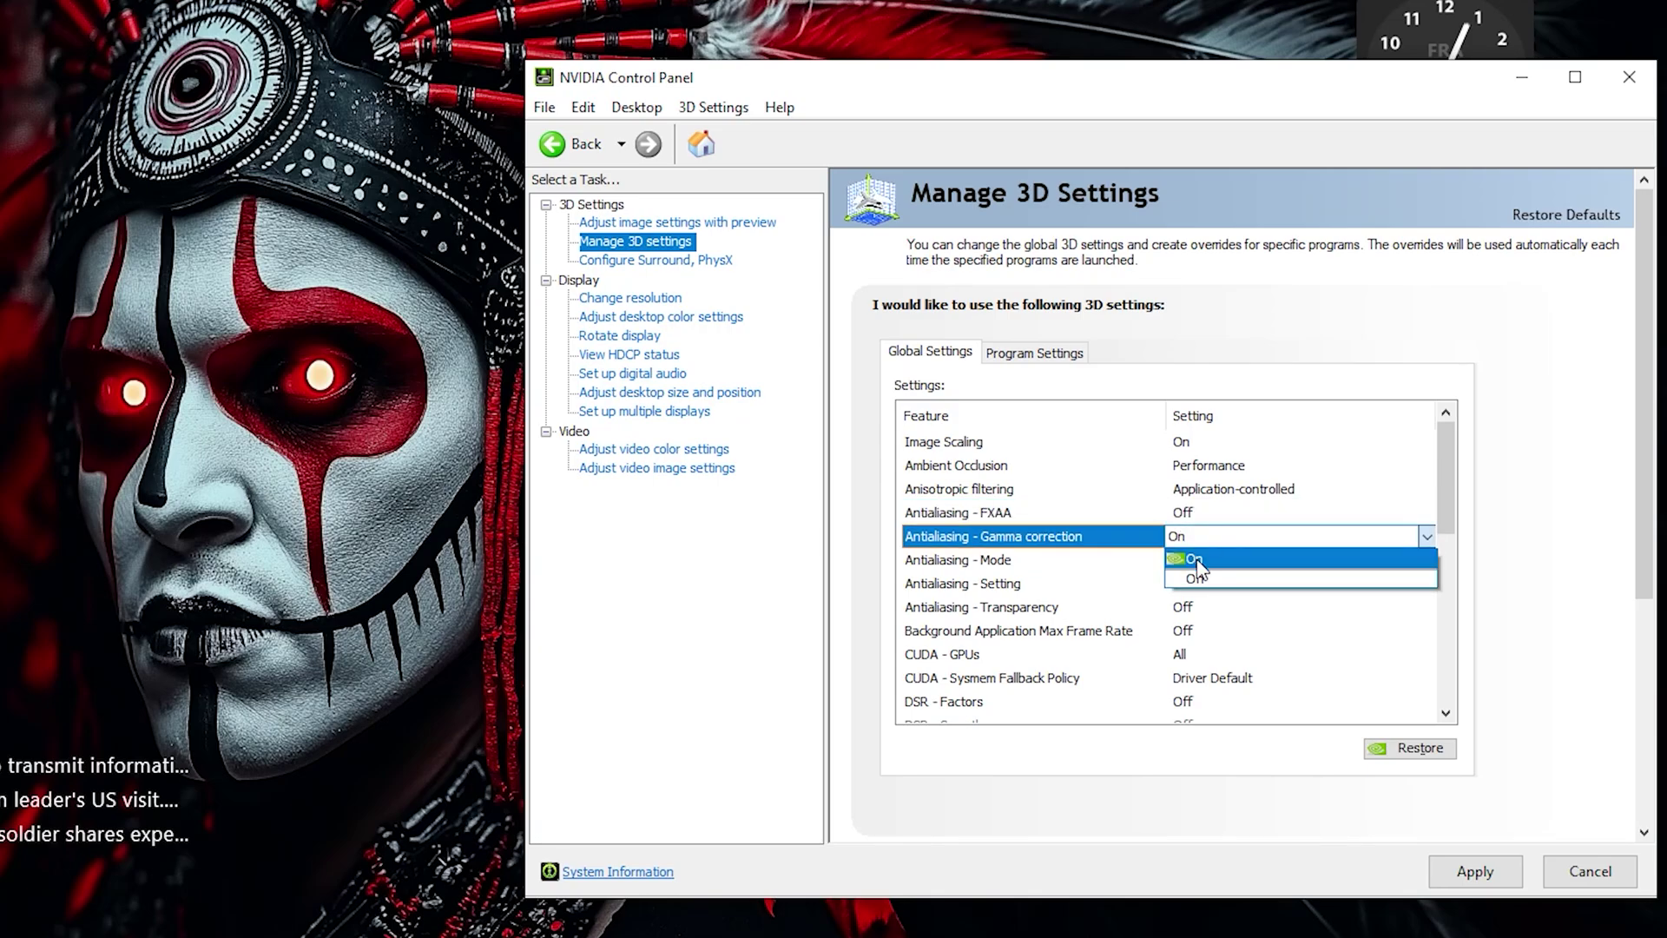
click(1196, 559)
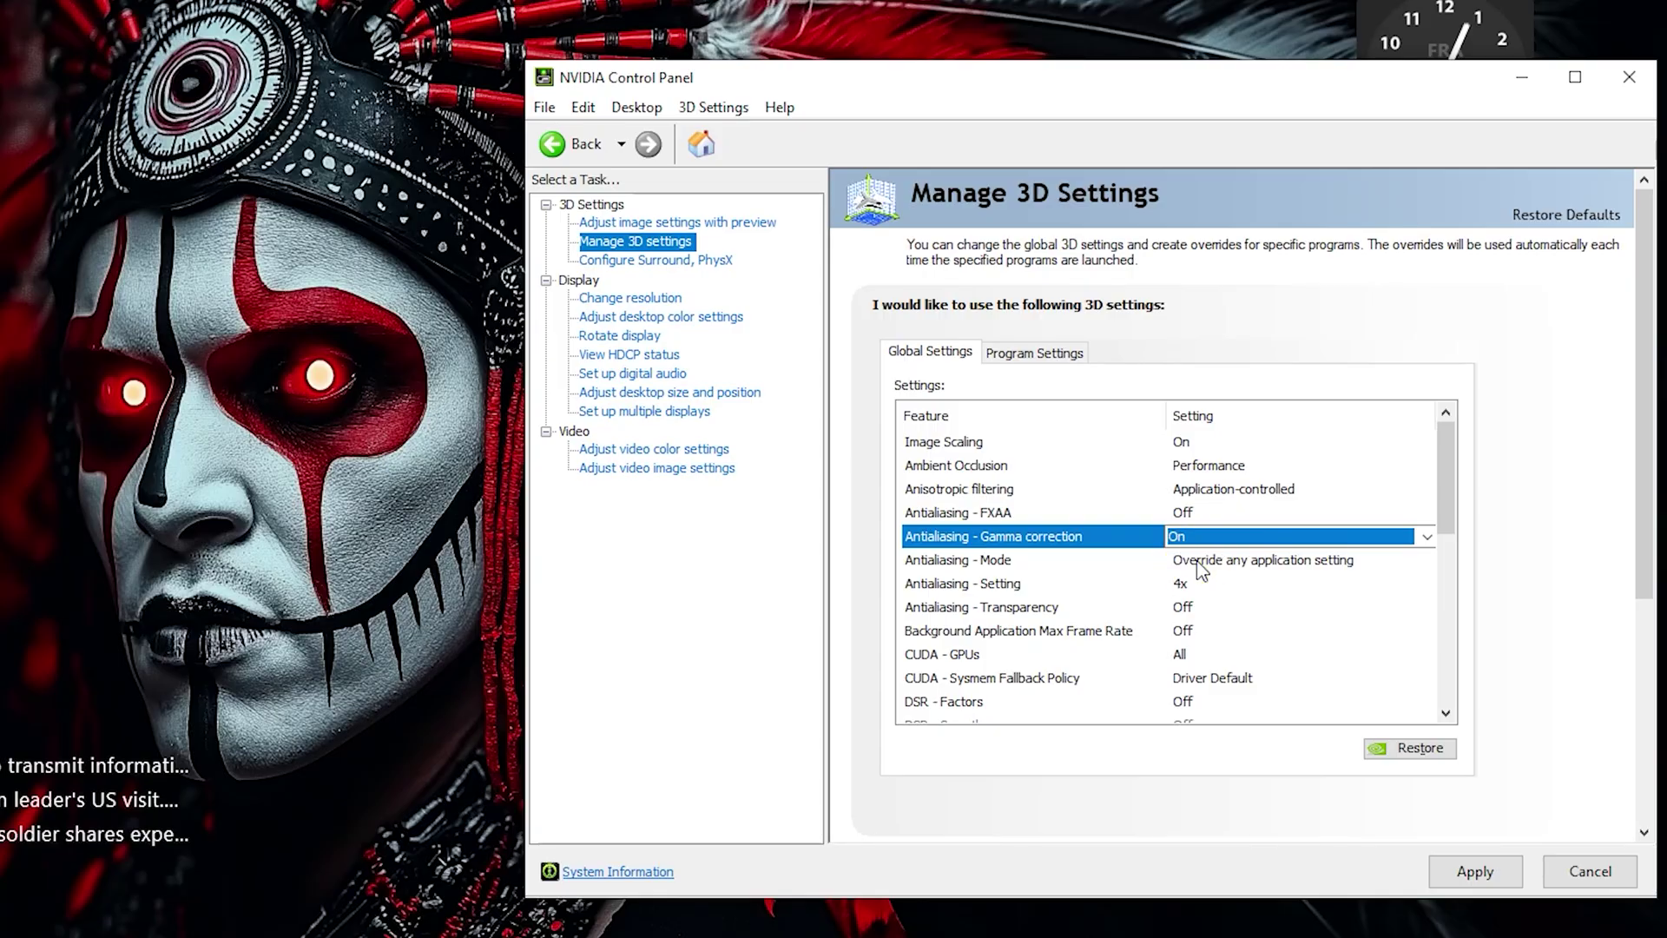
Set Antialiasing – Mode to Application-controlled, keeping Transparency and Background Application Max Frame Rate Off
click(1201, 561)
click(1202, 561)
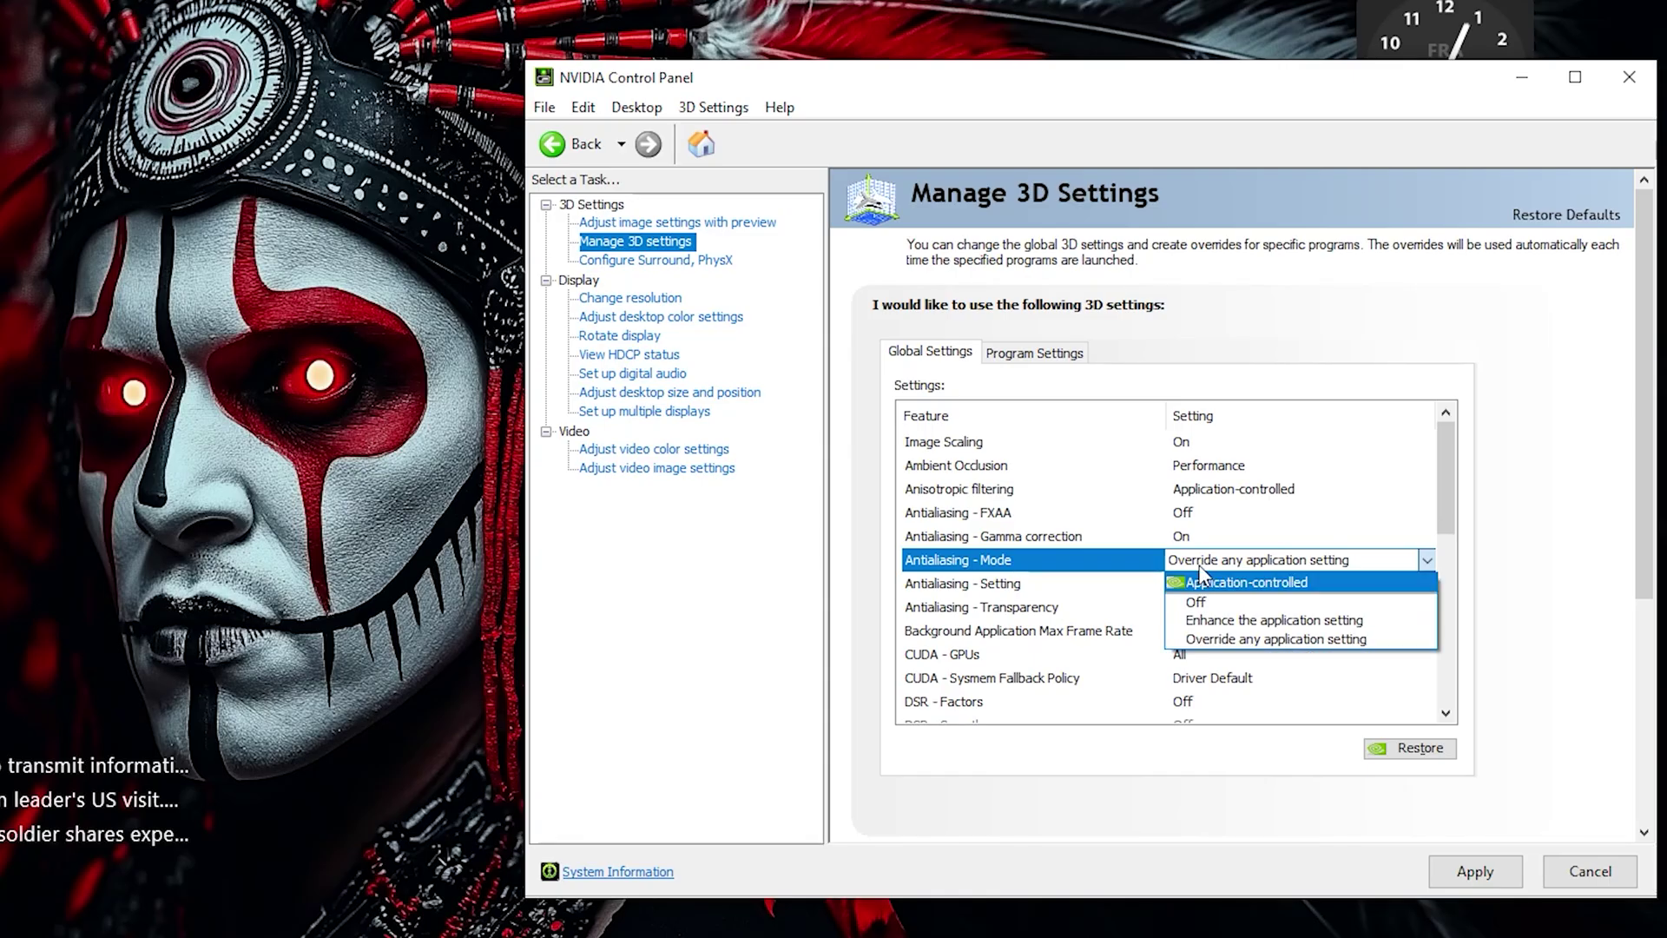
click(1237, 582)
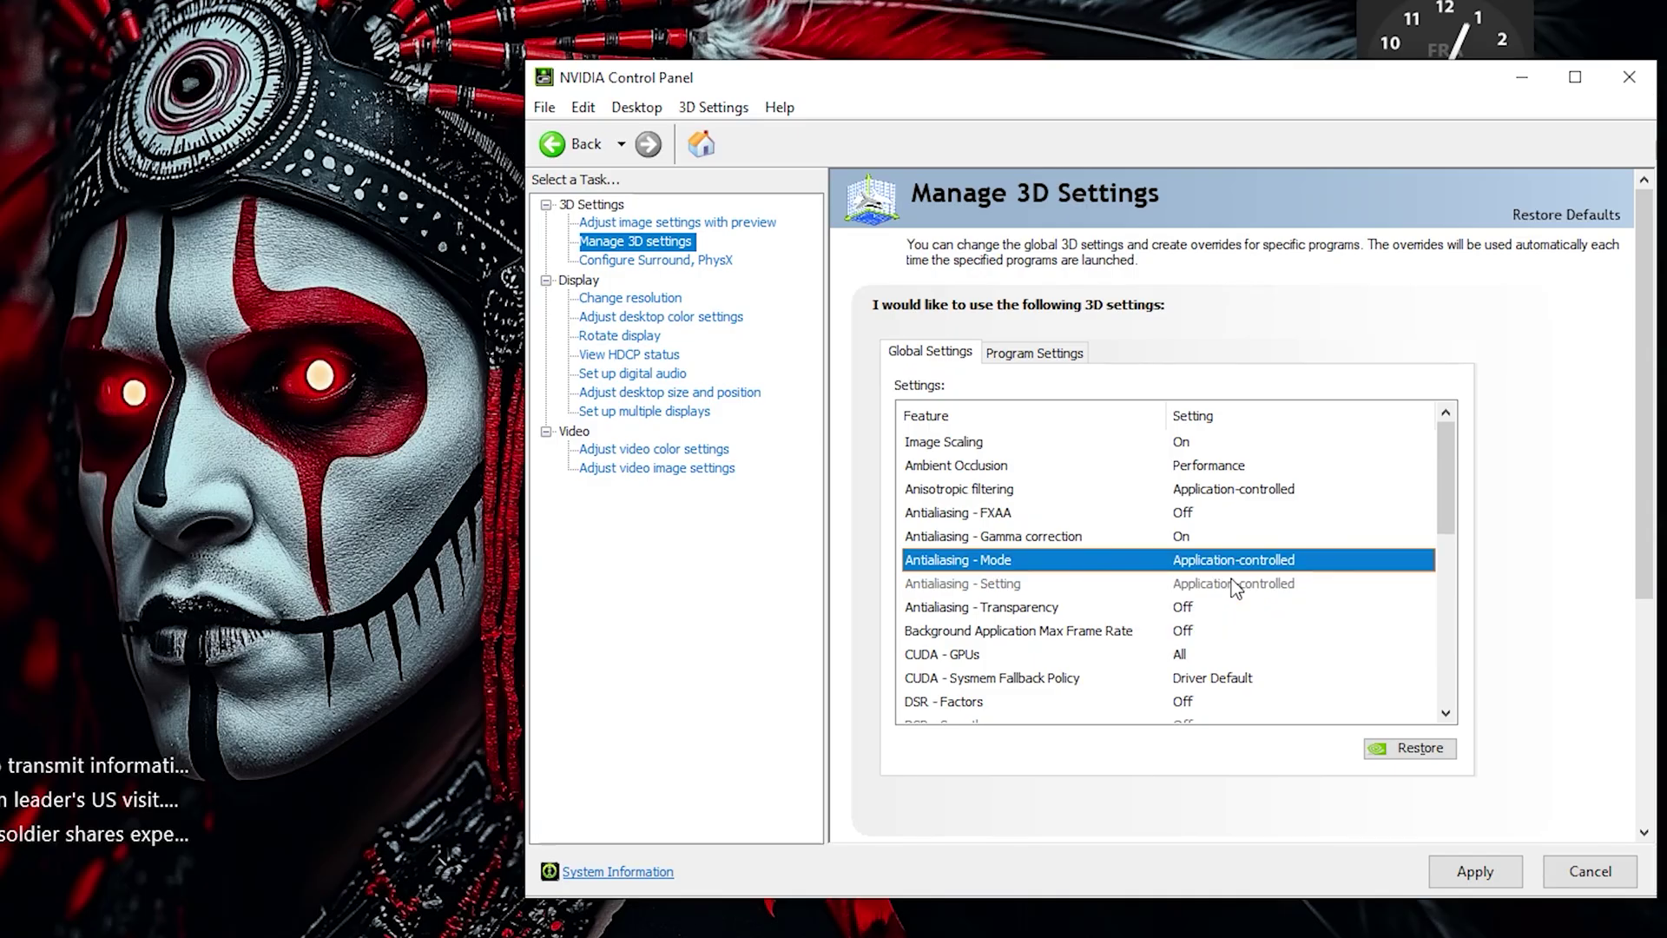
click(1240, 607)
click(1247, 609)
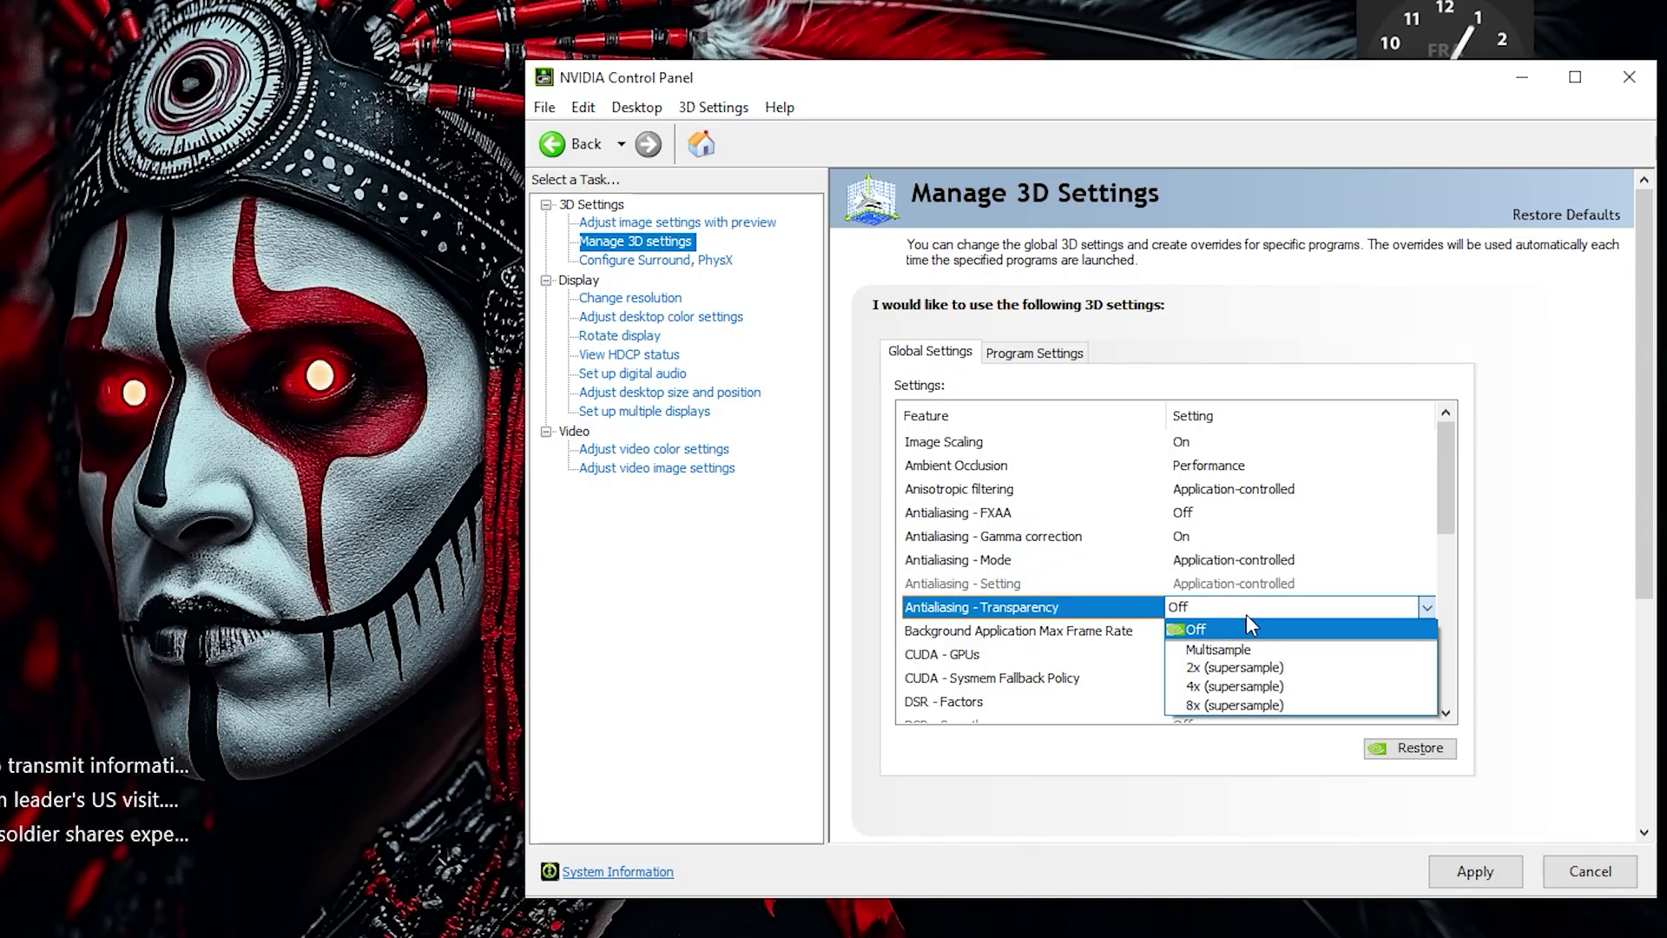
click(1246, 627)
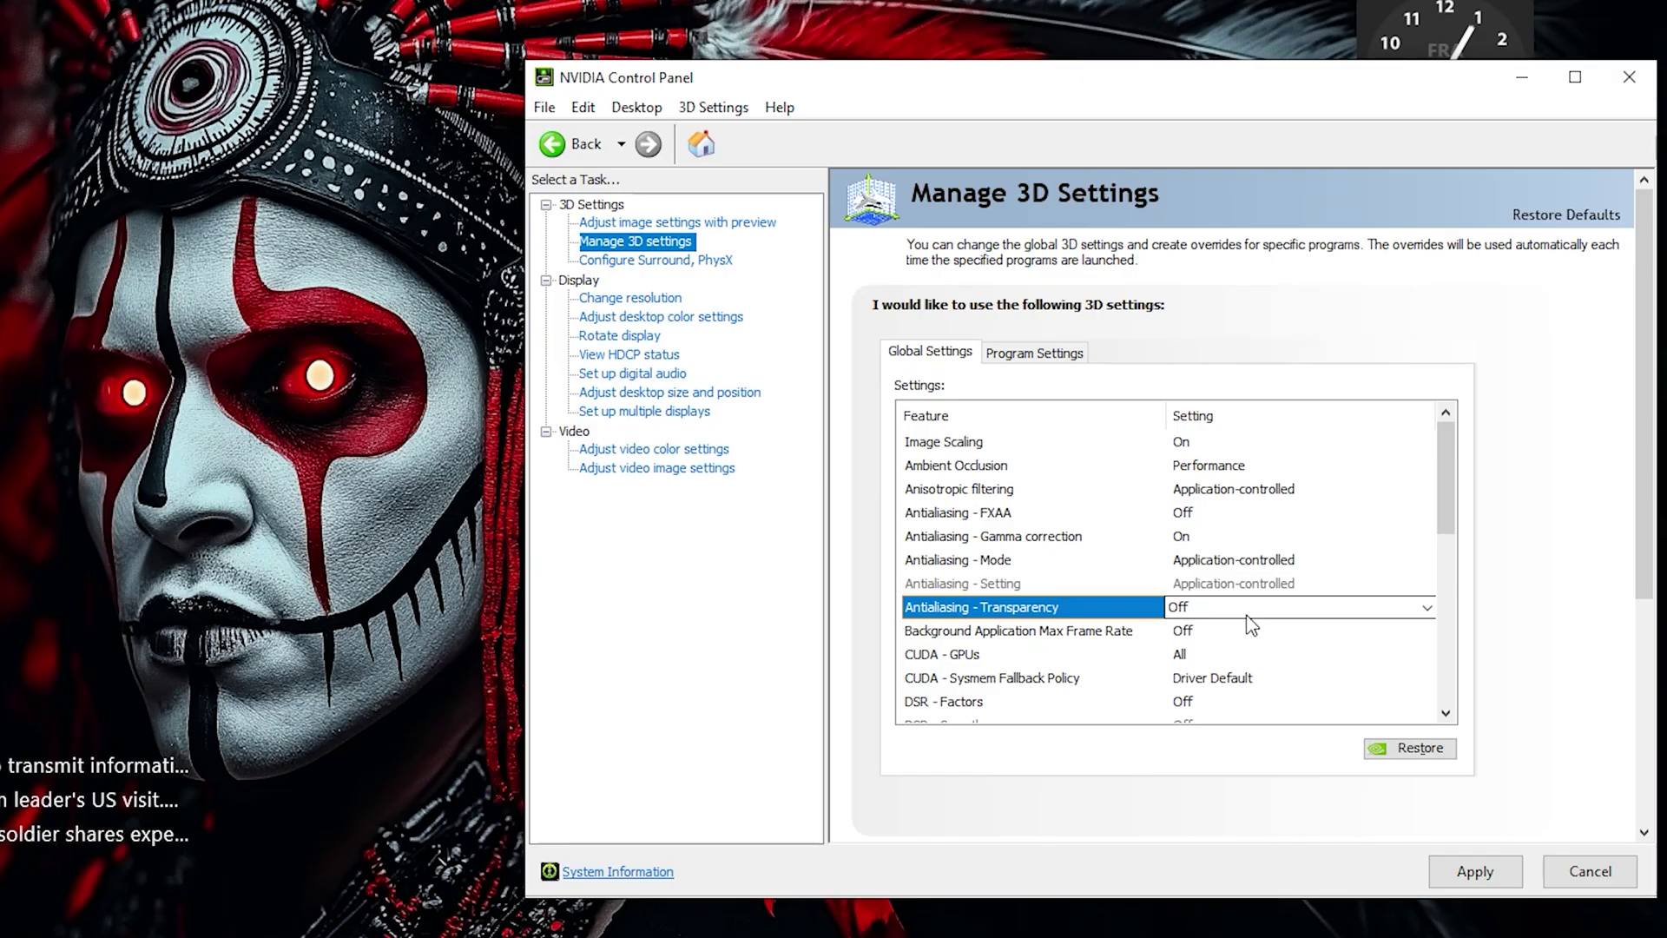
click(1194, 632)
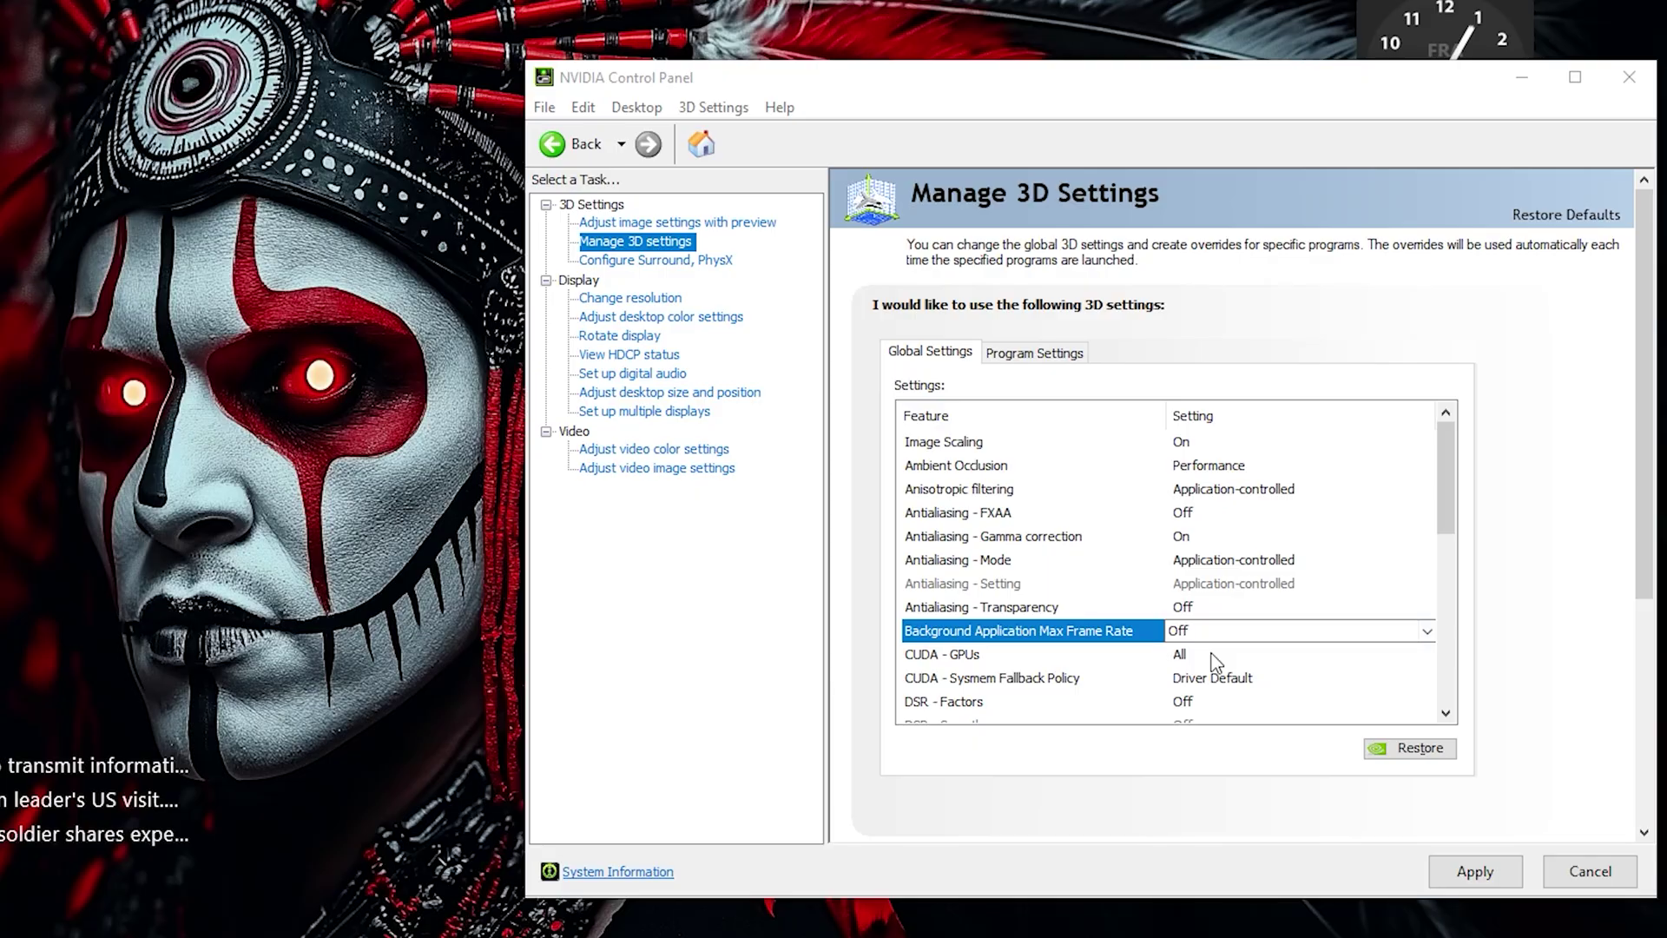
Keep CUDA – GPUs on All, confirming the RTX 3050
click(1198, 657)
click(1198, 657)
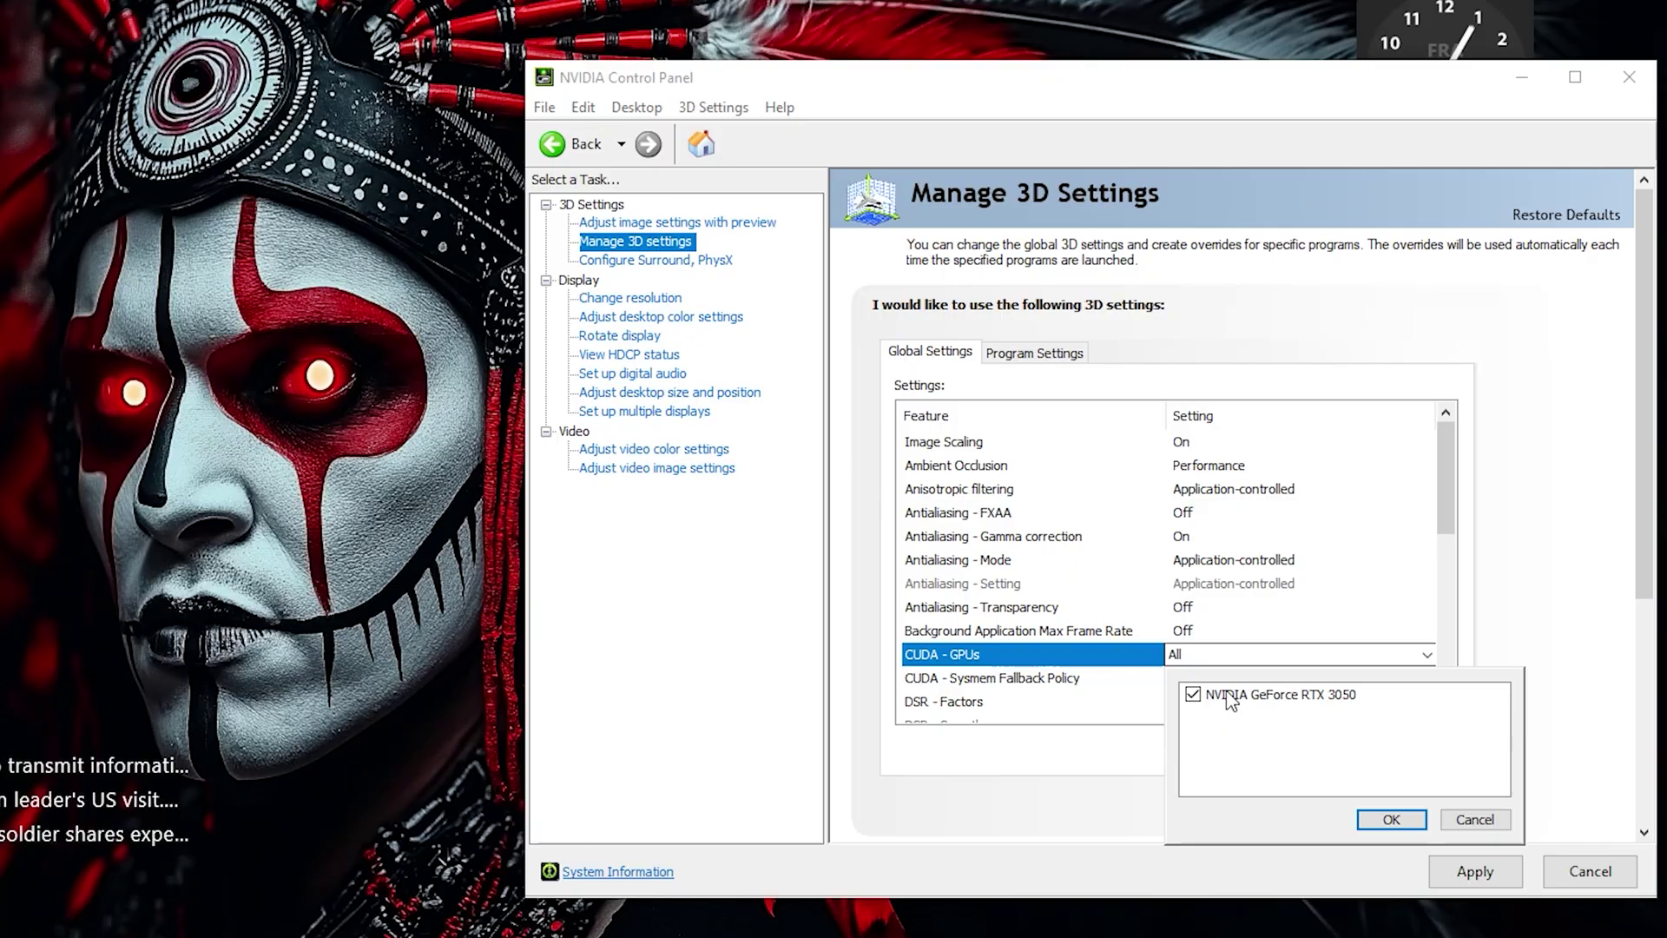
click(1389, 817)
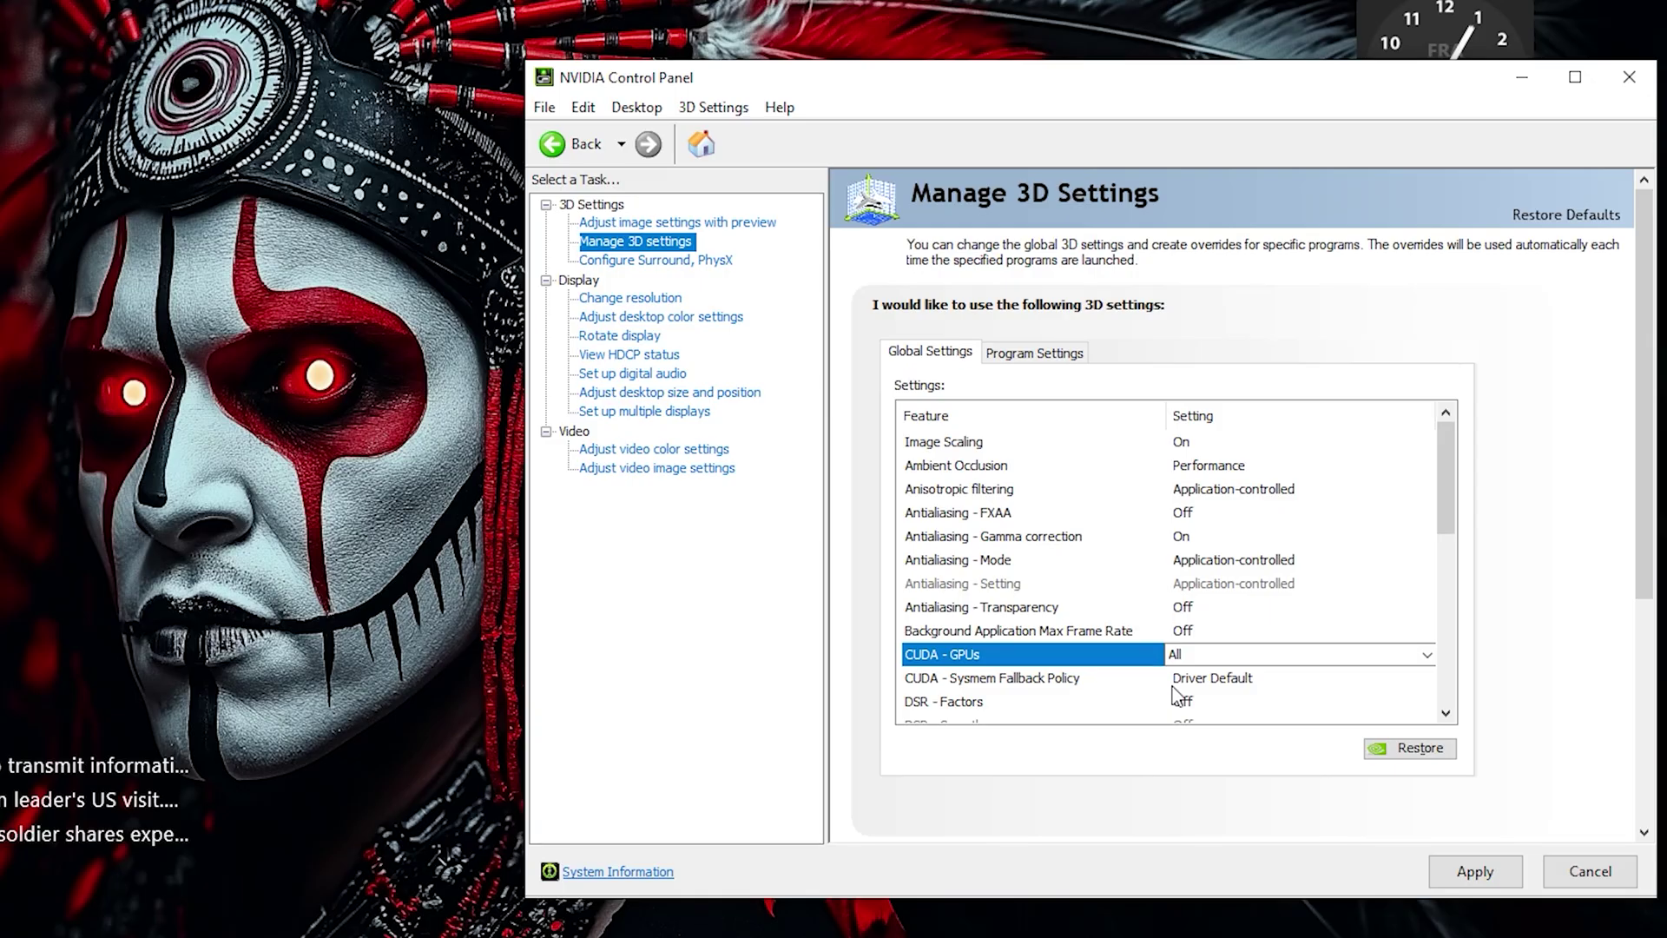
Open DSR – Factors and scroll through the available scaling factor checkboxes
scroll(1176, 695, down, 1)
click(1183, 632)
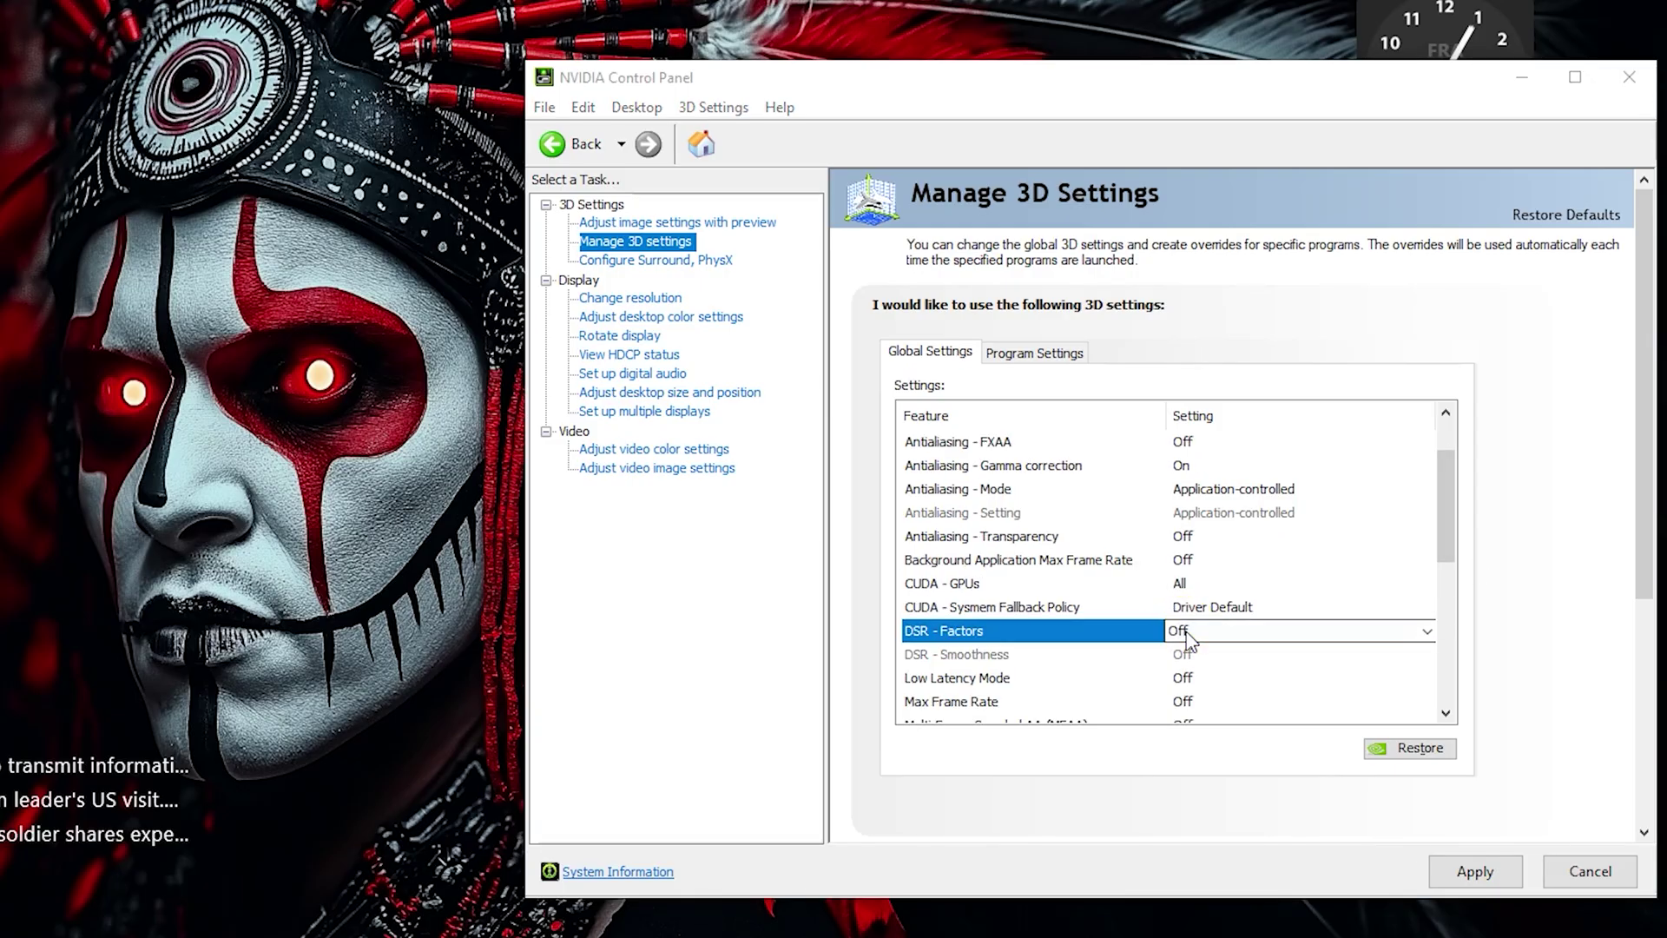
click(1188, 632)
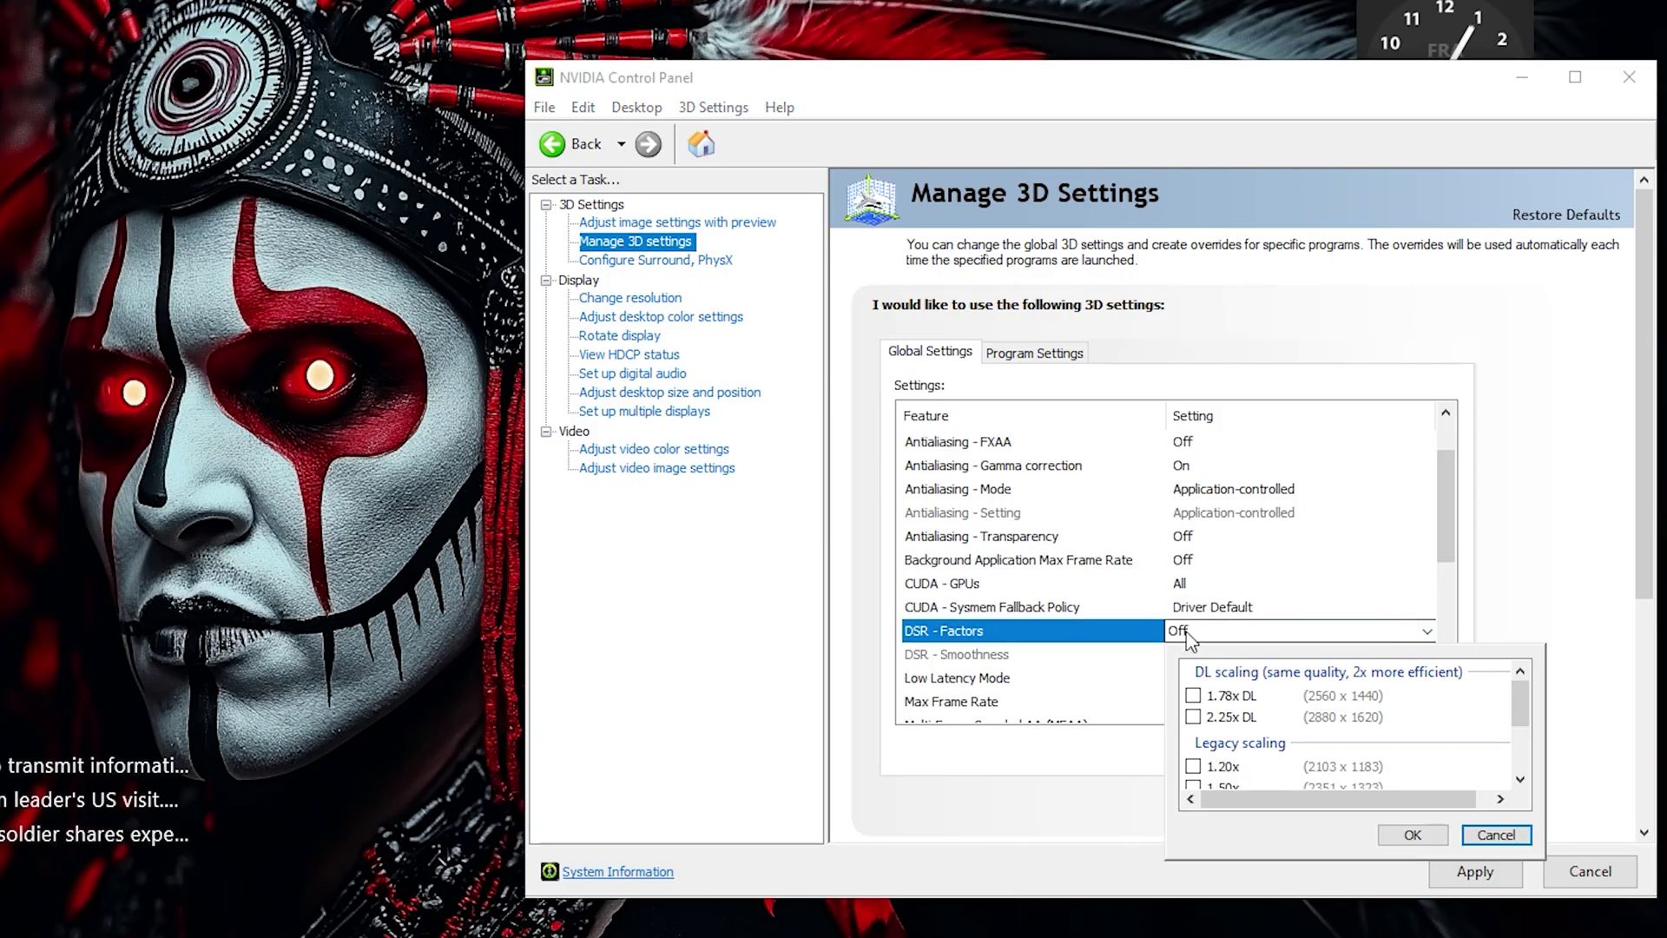
drag(1520, 700, 1518, 768)
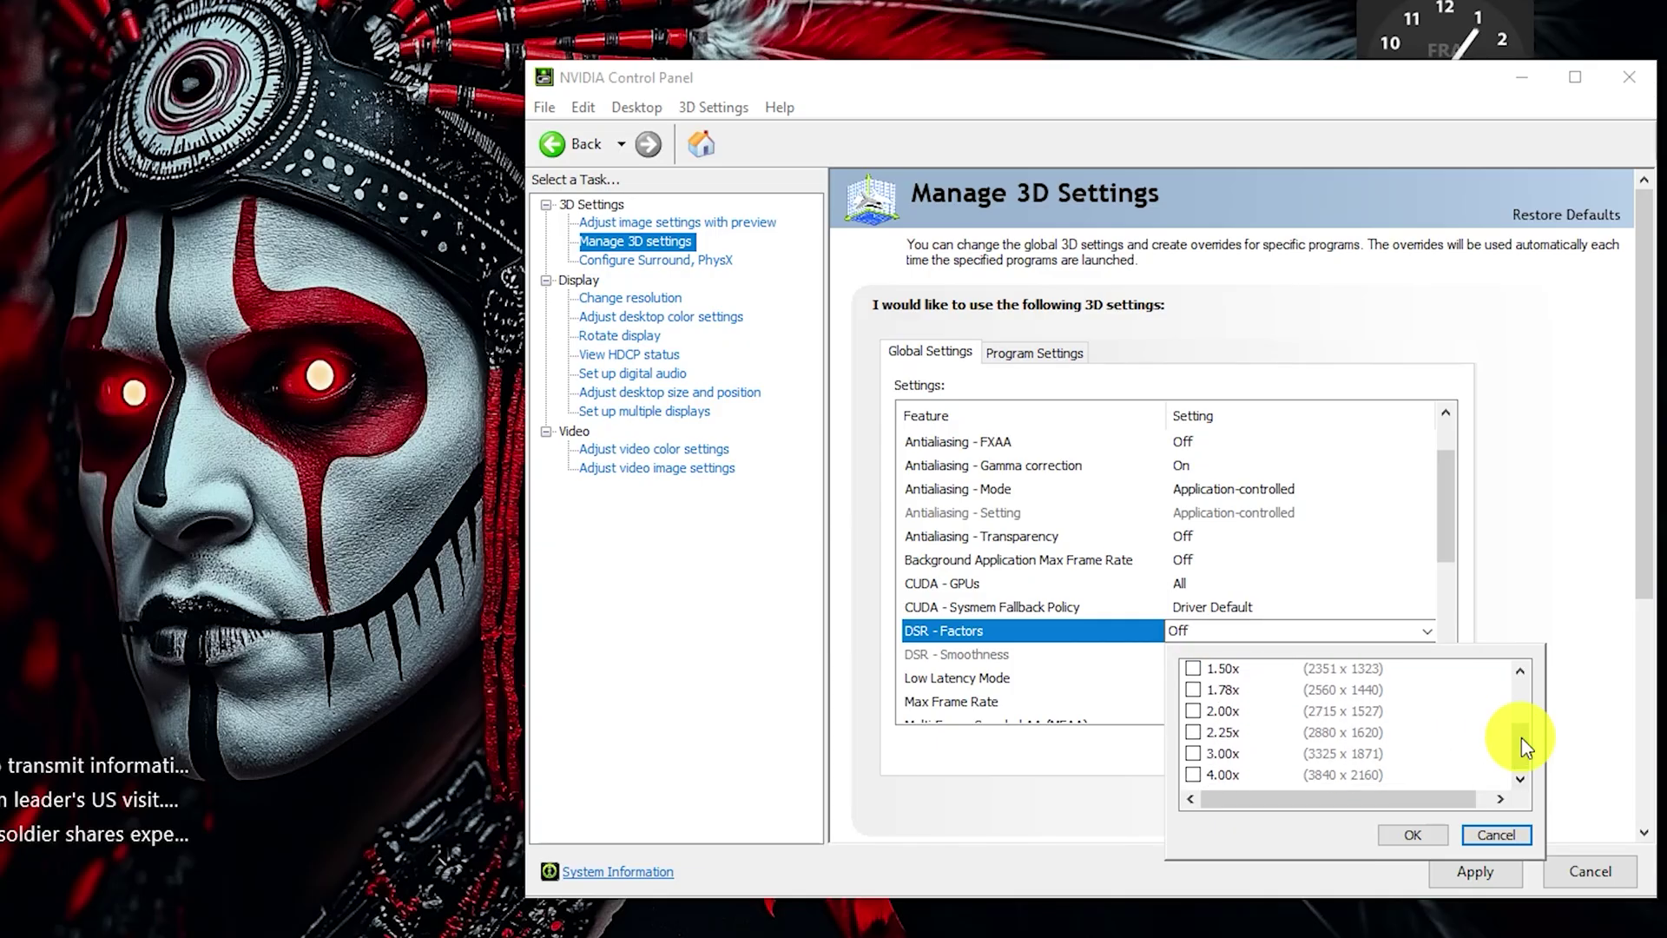
drag(1521, 737, 1524, 749)
Cancel the DSR factor choices unchanged and set Low Latency Mode to Ultra
click(1497, 834)
click(1184, 679)
click(1185, 679)
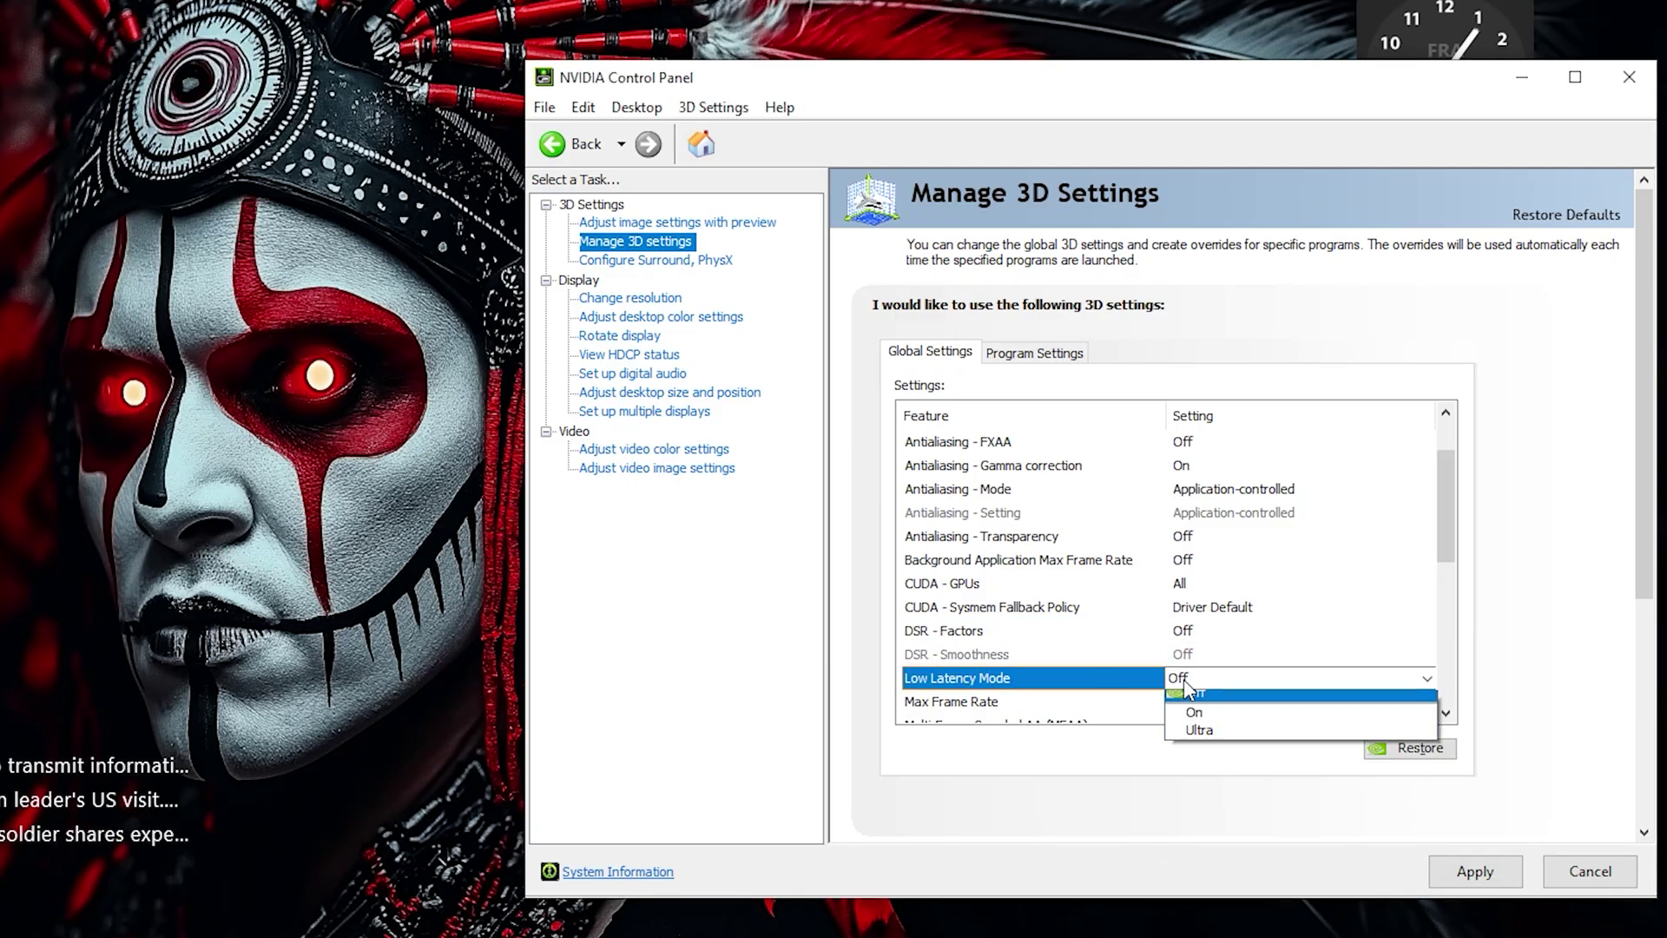
click(1216, 739)
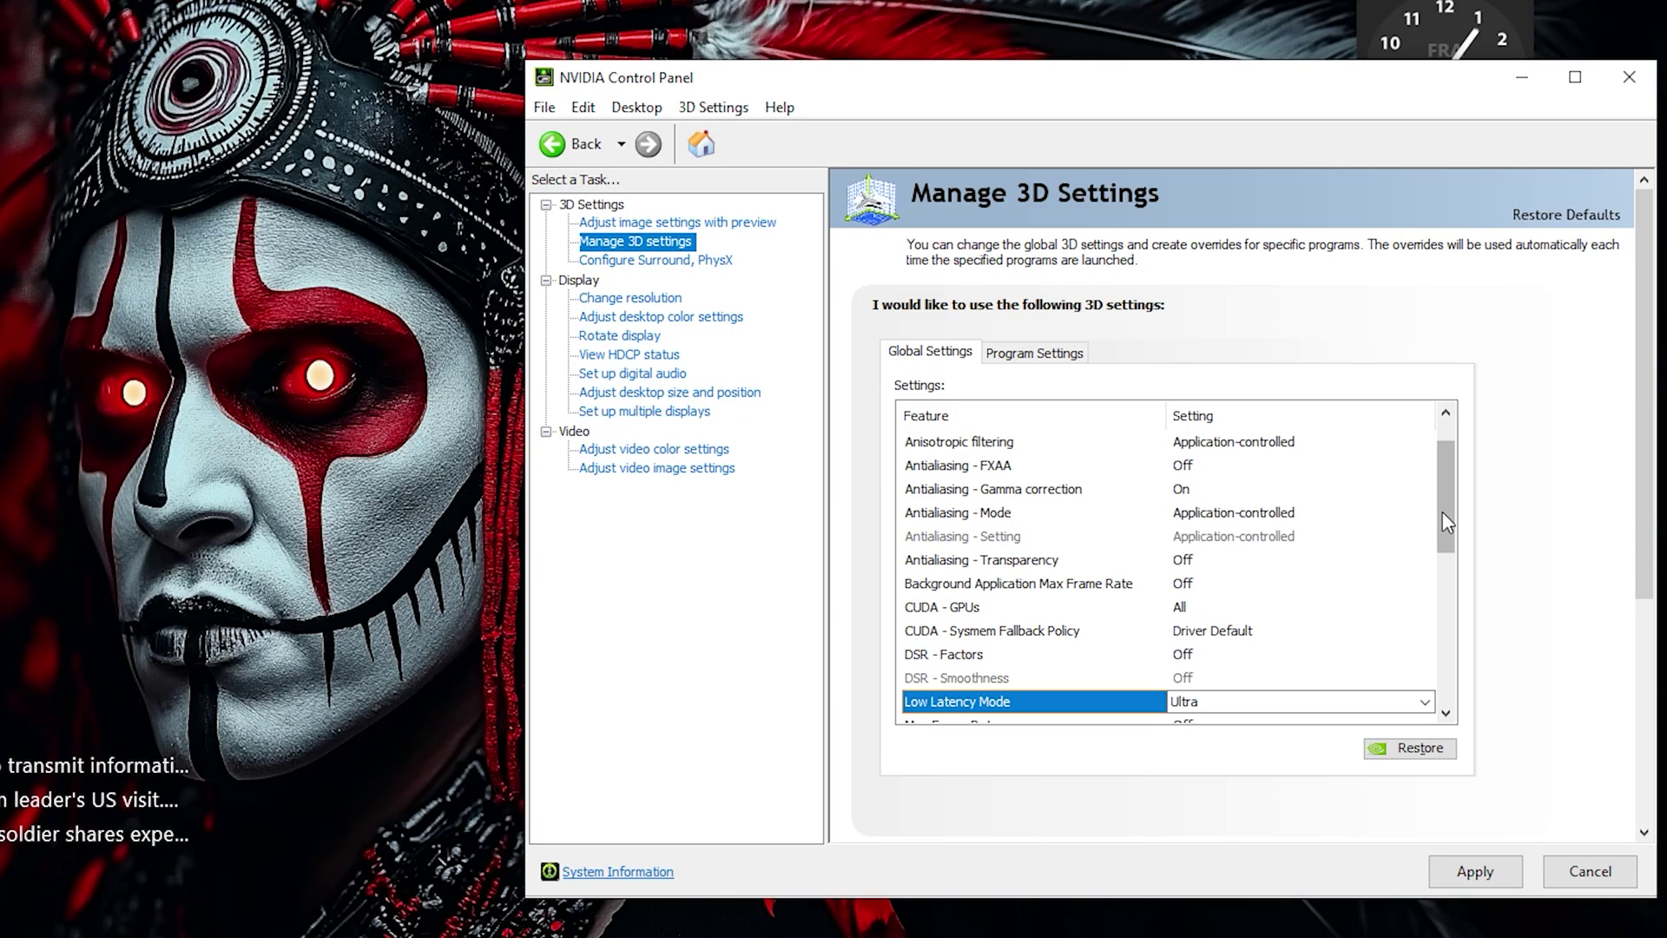
drag(1442, 512, 1452, 589)
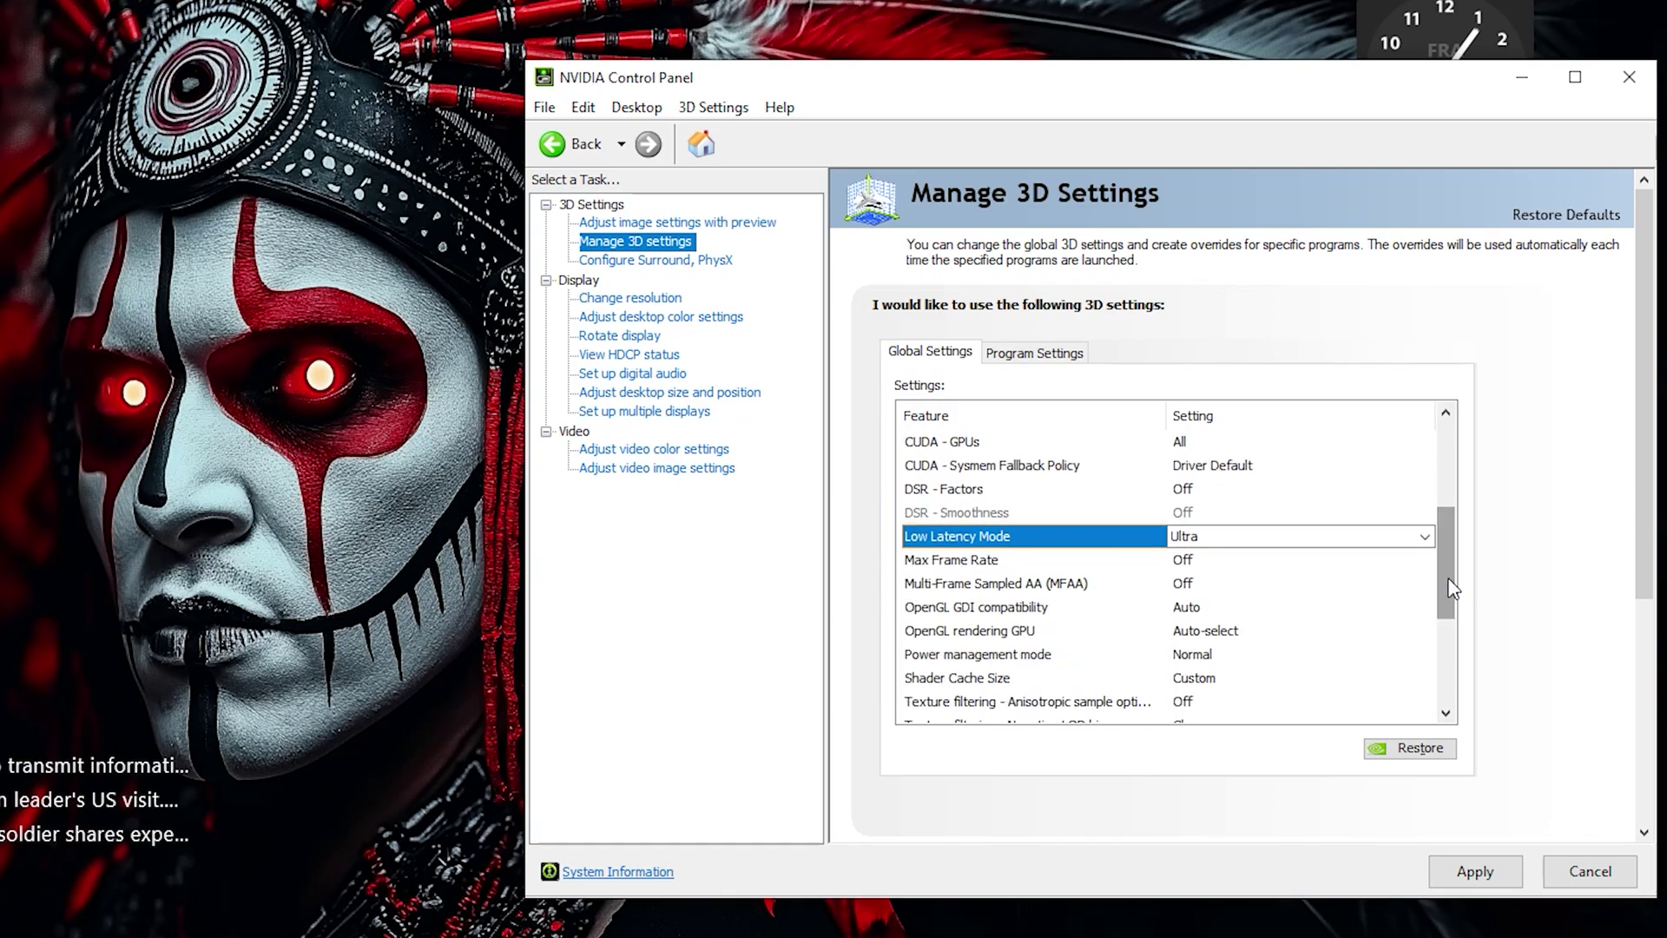
Cap Max Frame Rate at 101 FPS and render OpenGL on the NVIDIA GeForce RTX 3050
click(1190, 561)
click(1191, 561)
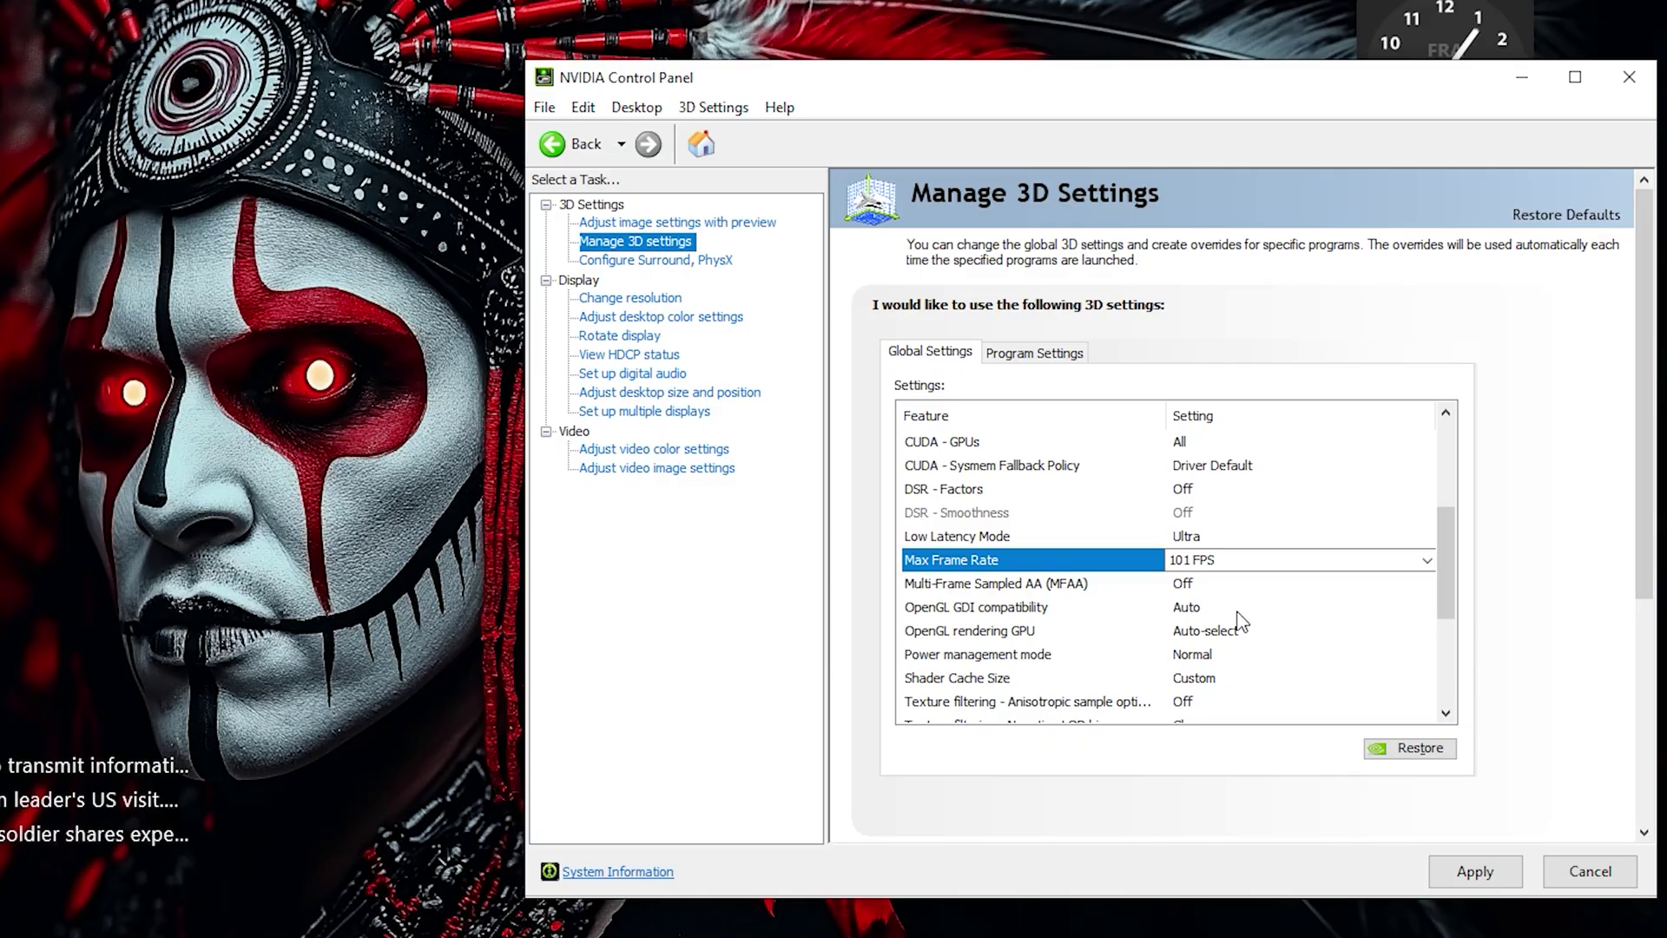
click(1207, 632)
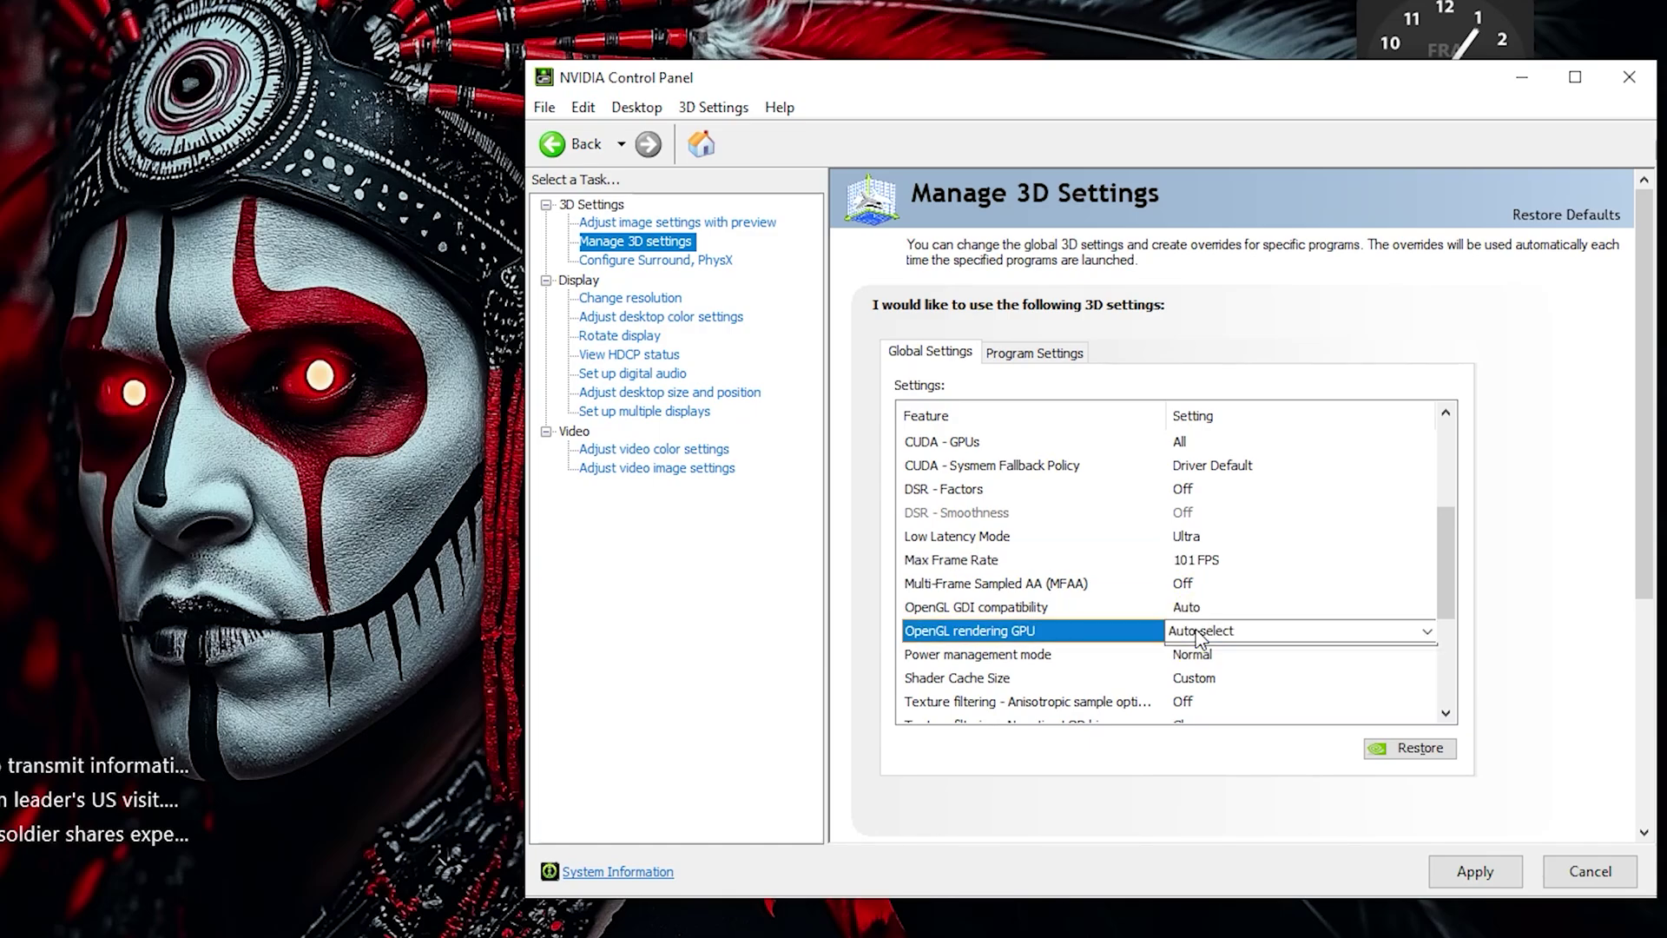
click(1199, 632)
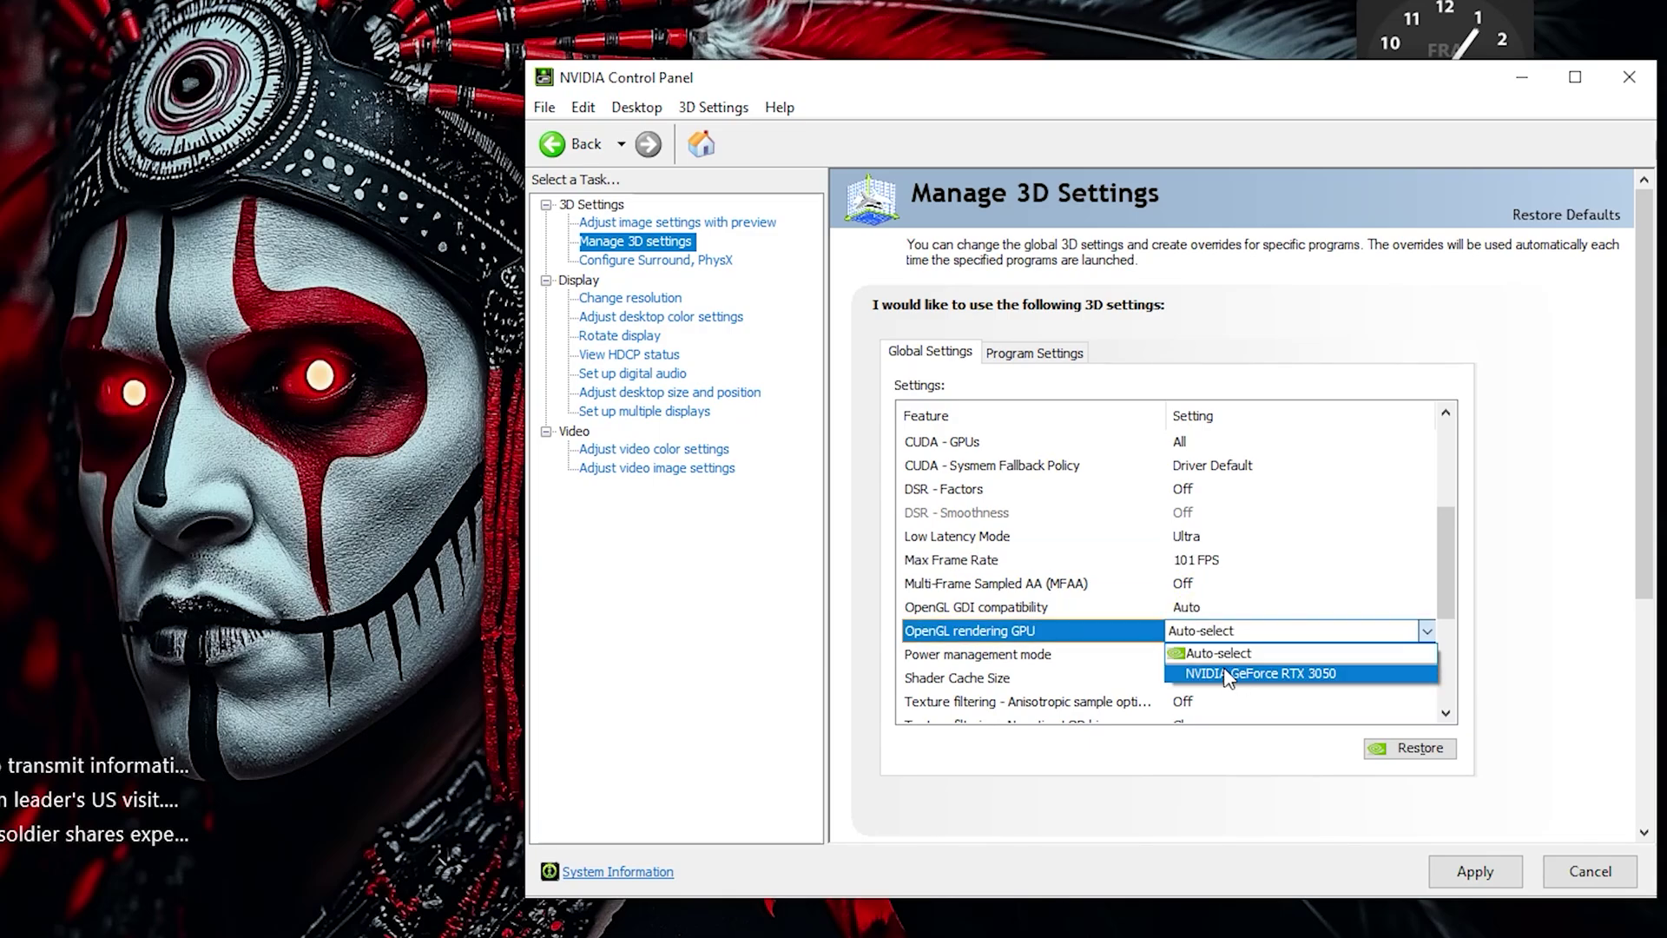
click(1326, 674)
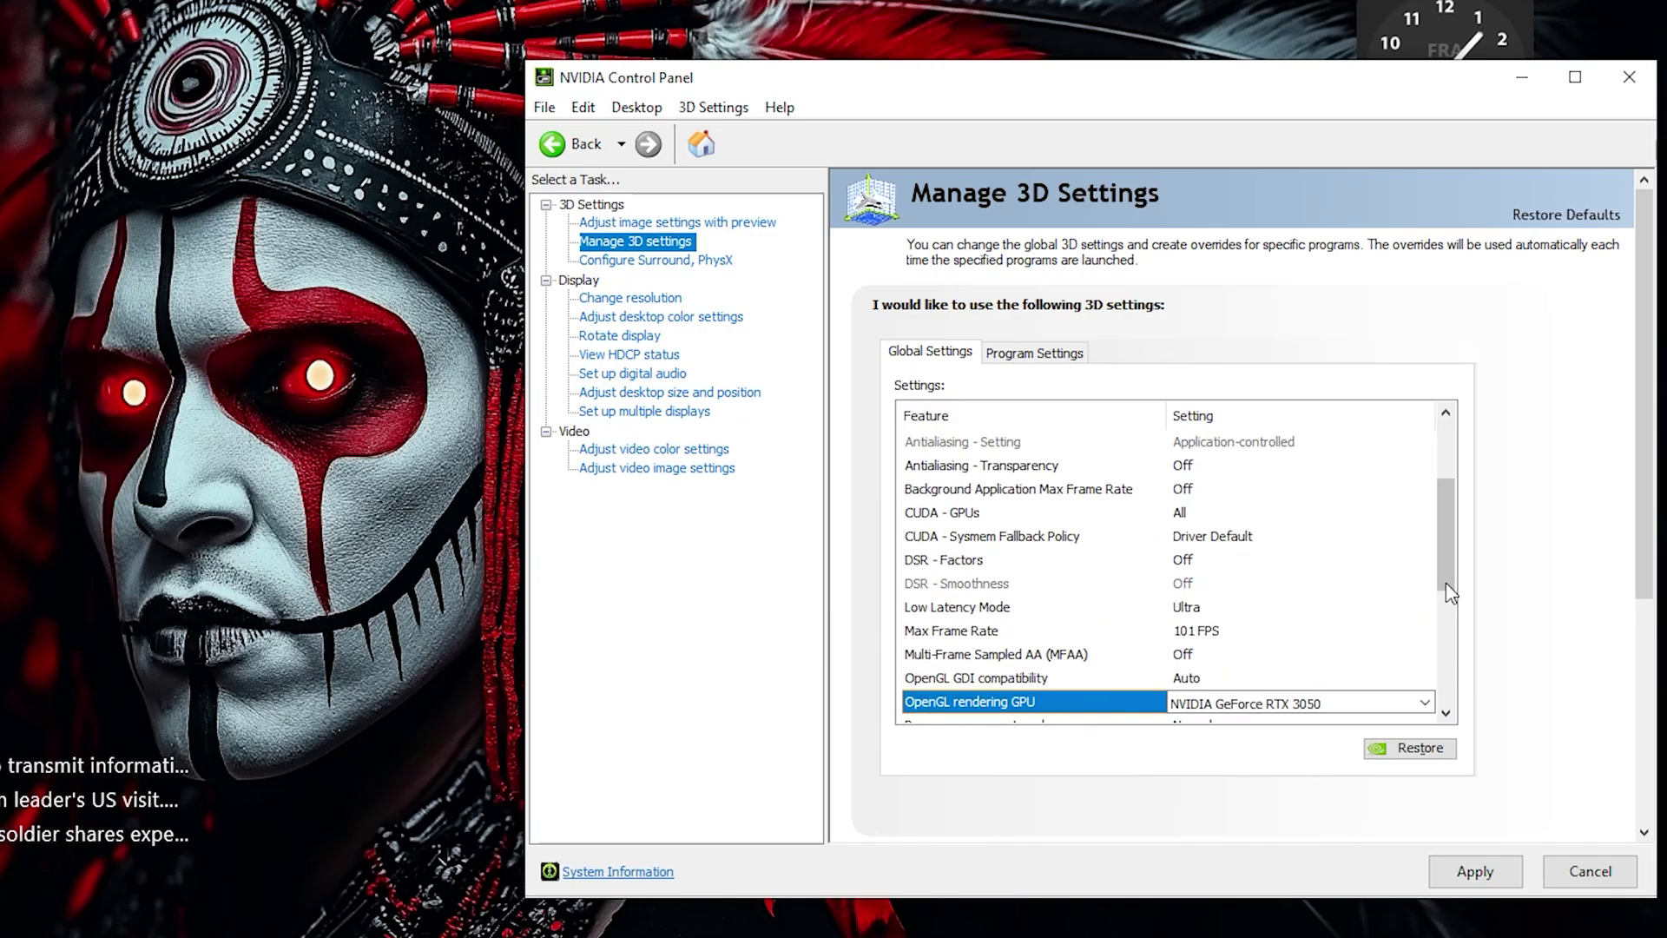
drag(1446, 582, 1450, 659)
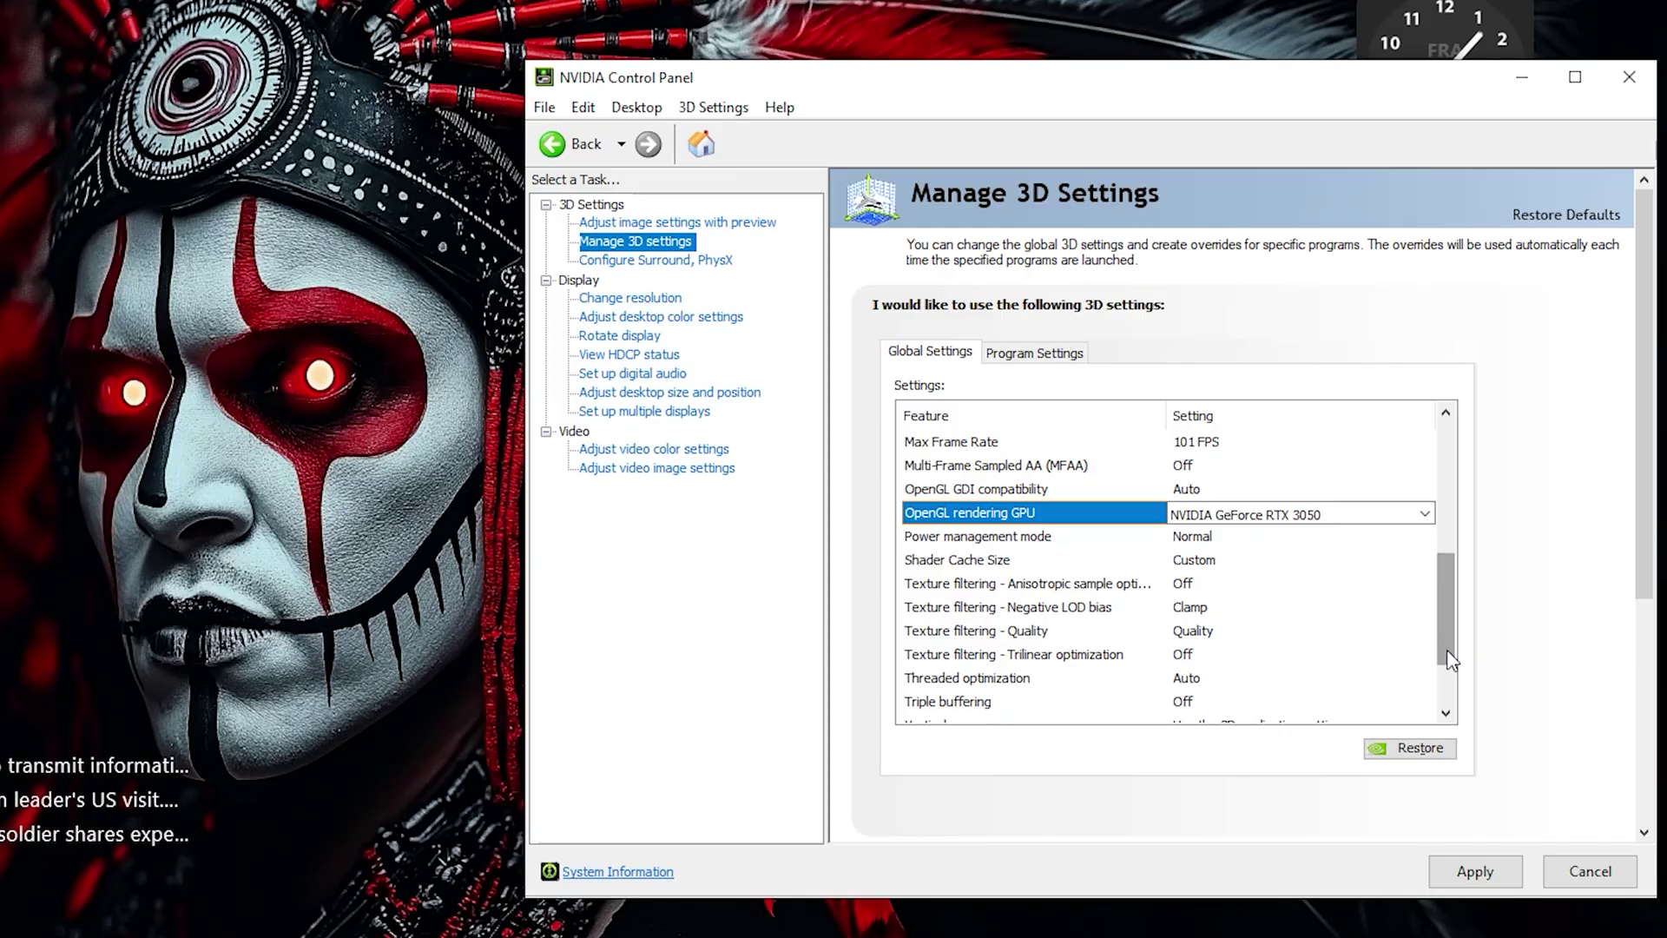
Set Power management mode to Prefer maximum performance
click(1193, 536)
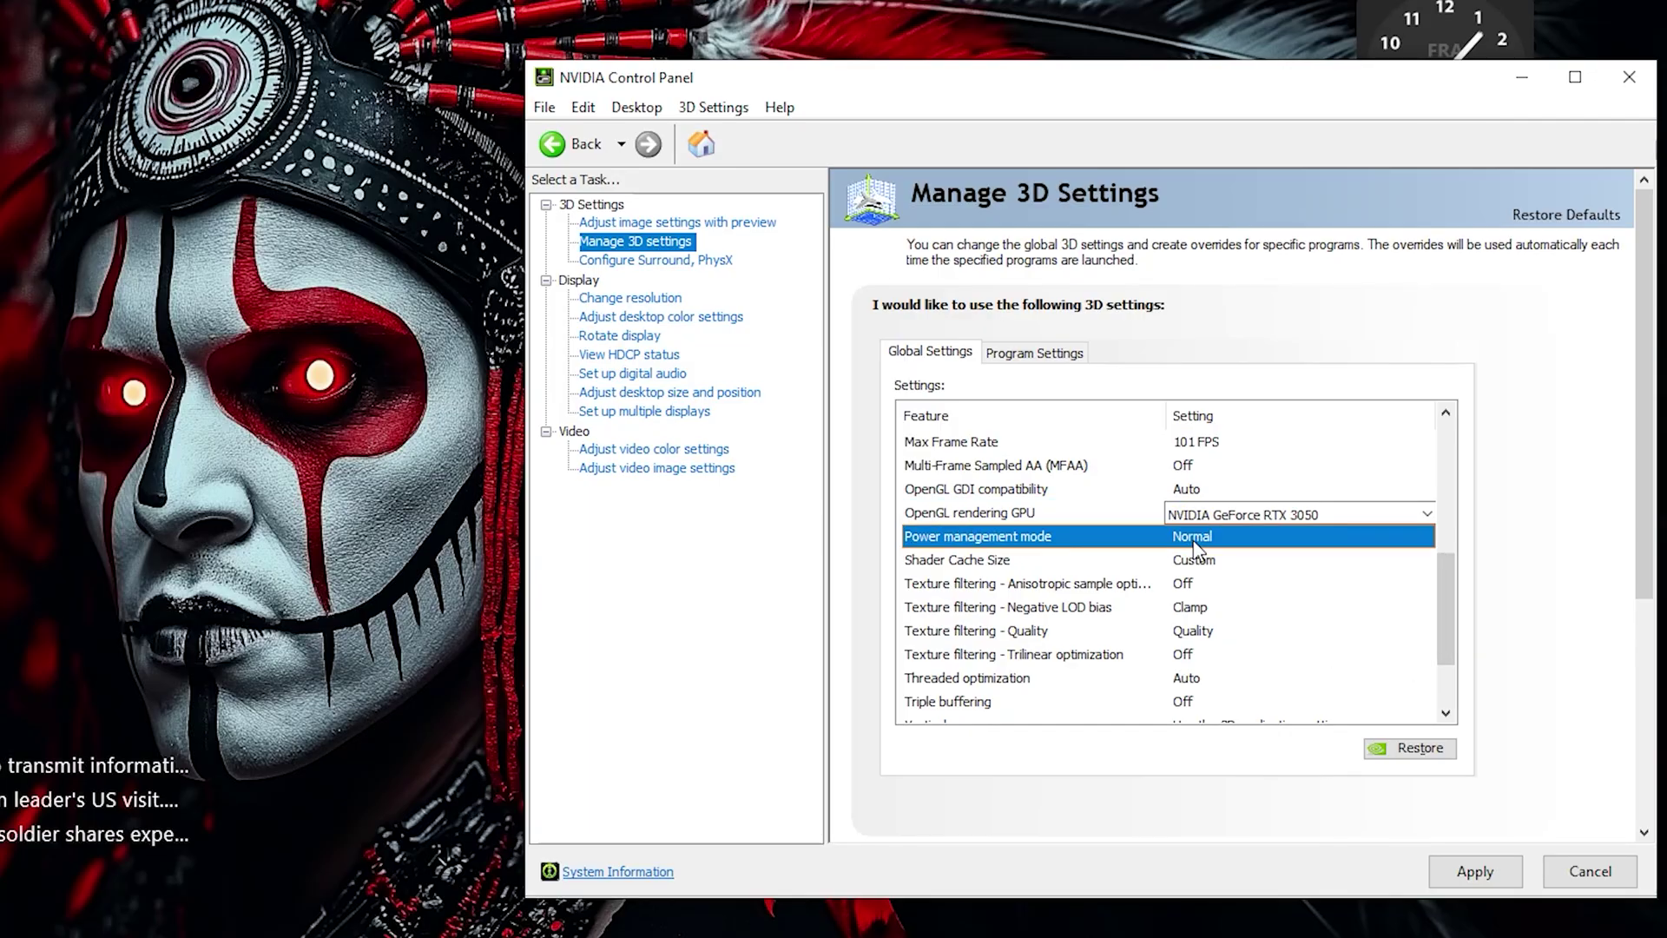
click(1233, 539)
click(1285, 579)
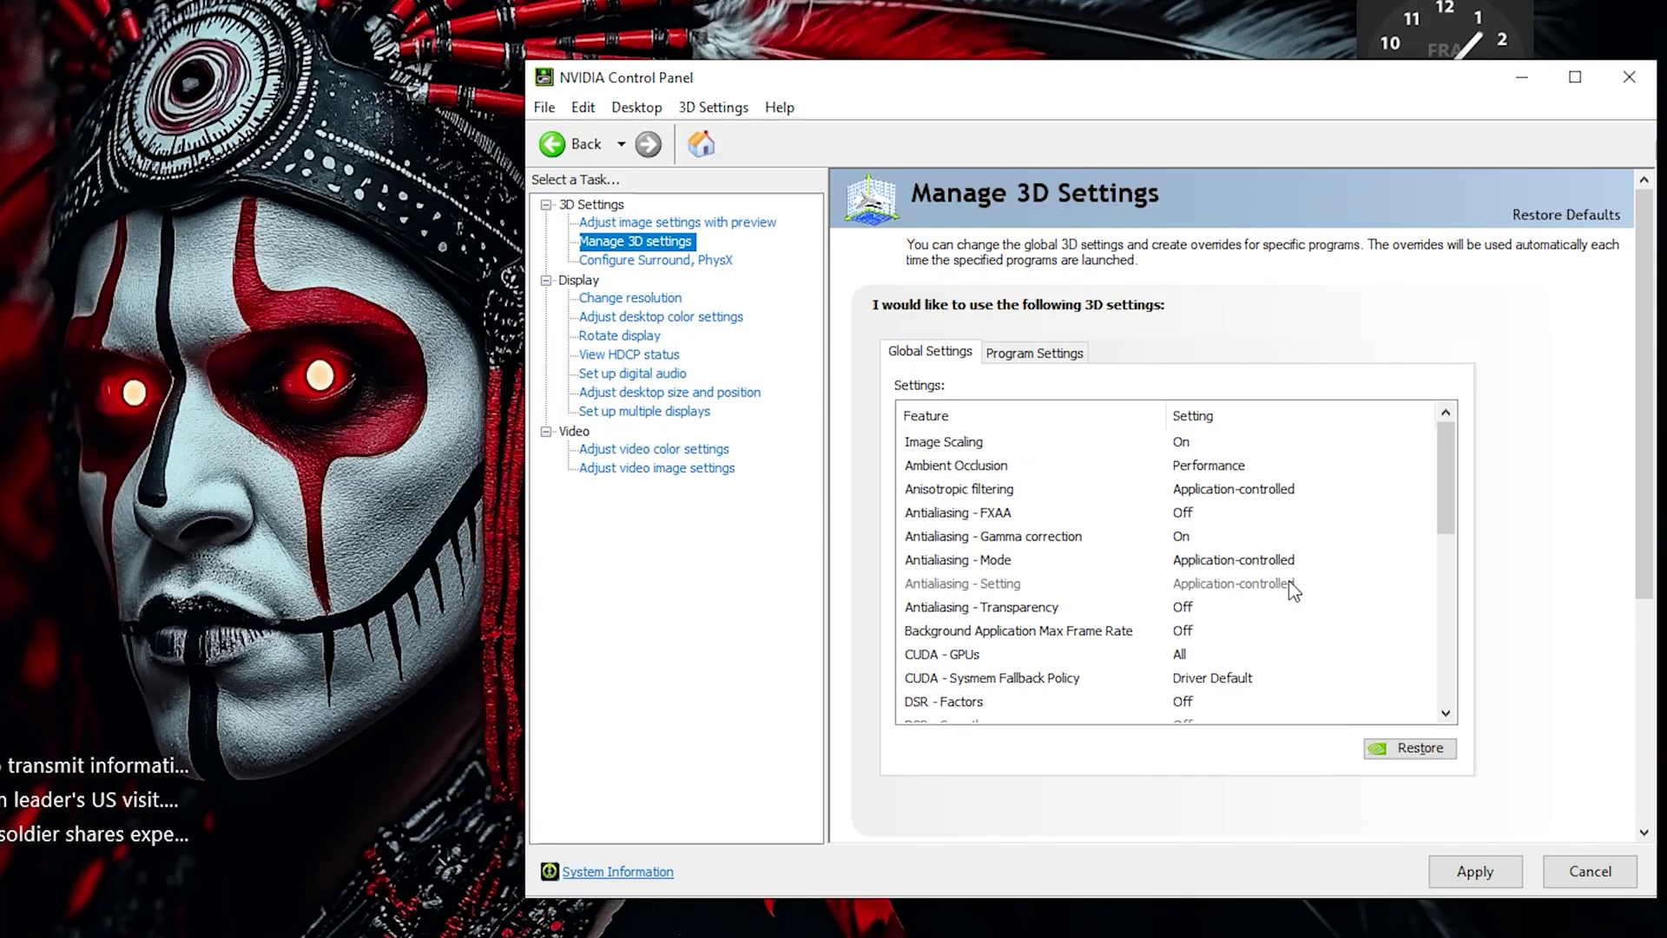
drag(1444, 539, 1452, 615)
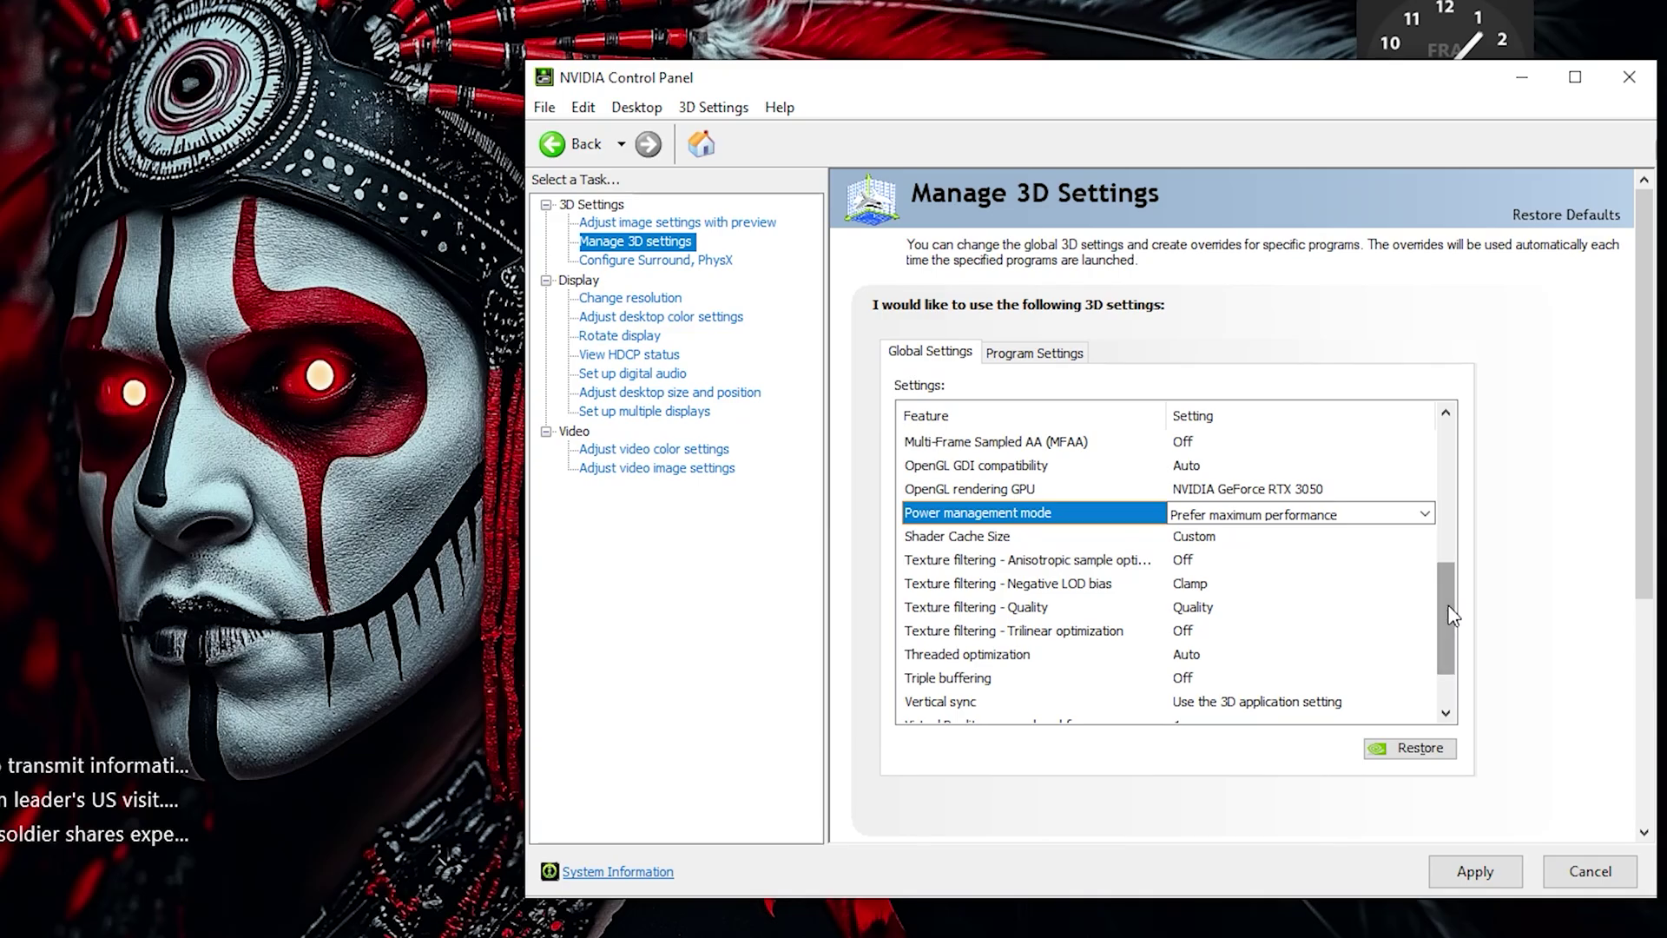
Set Shader Cache Size to Driver Default
click(1194, 536)
click(1243, 537)
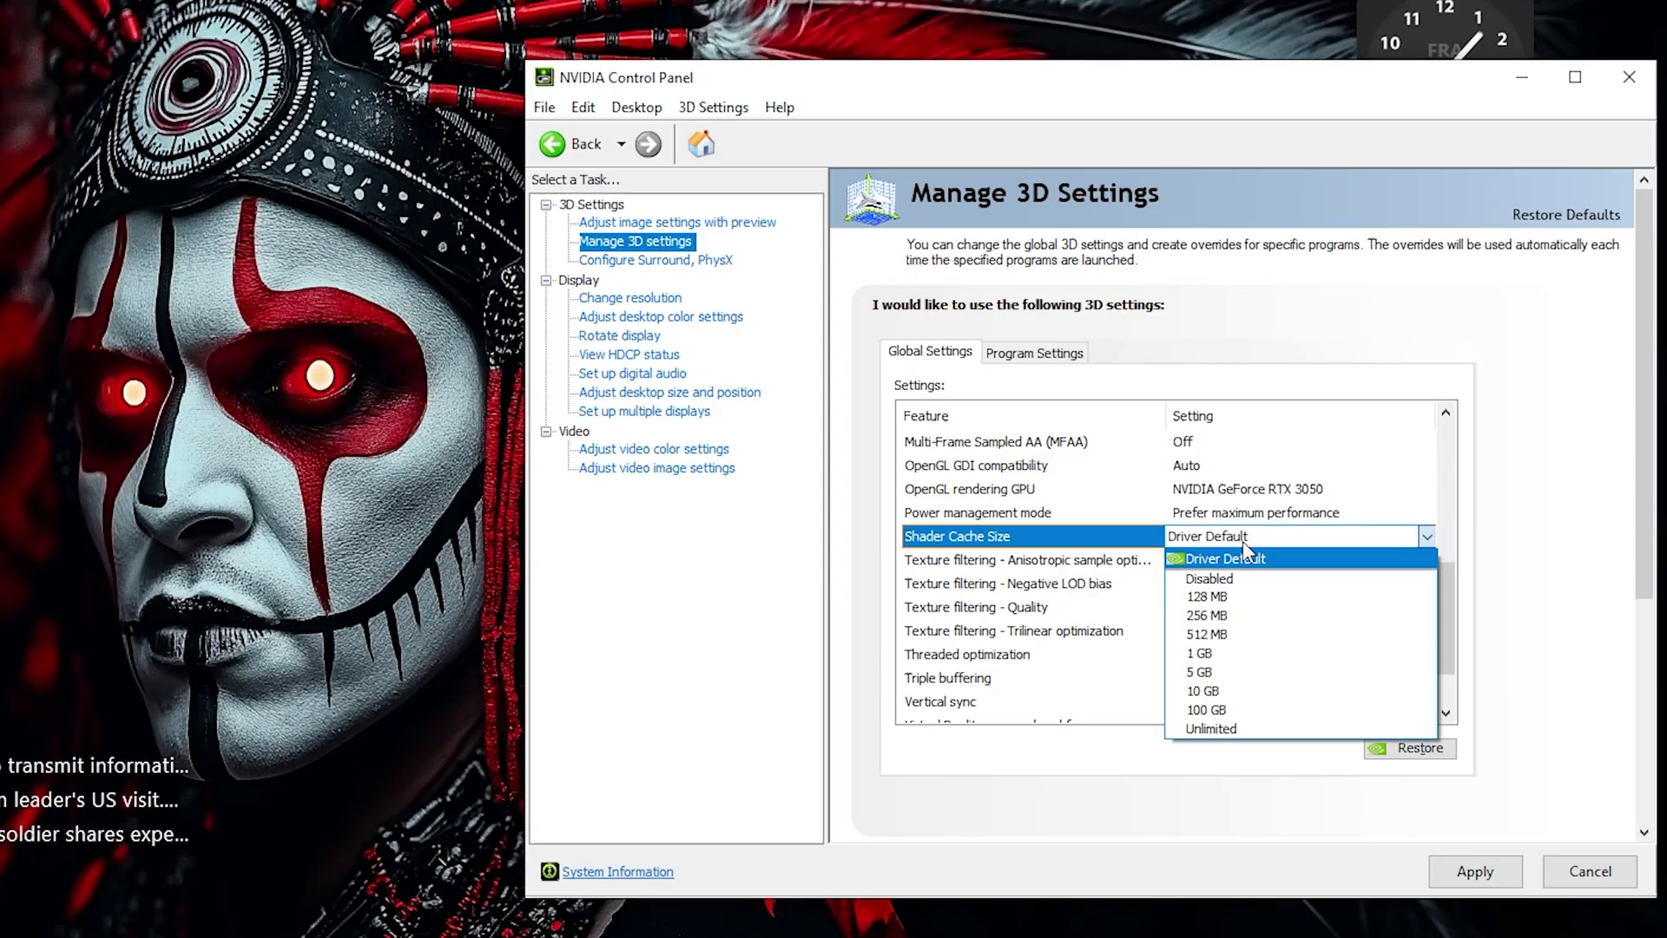
click(1277, 564)
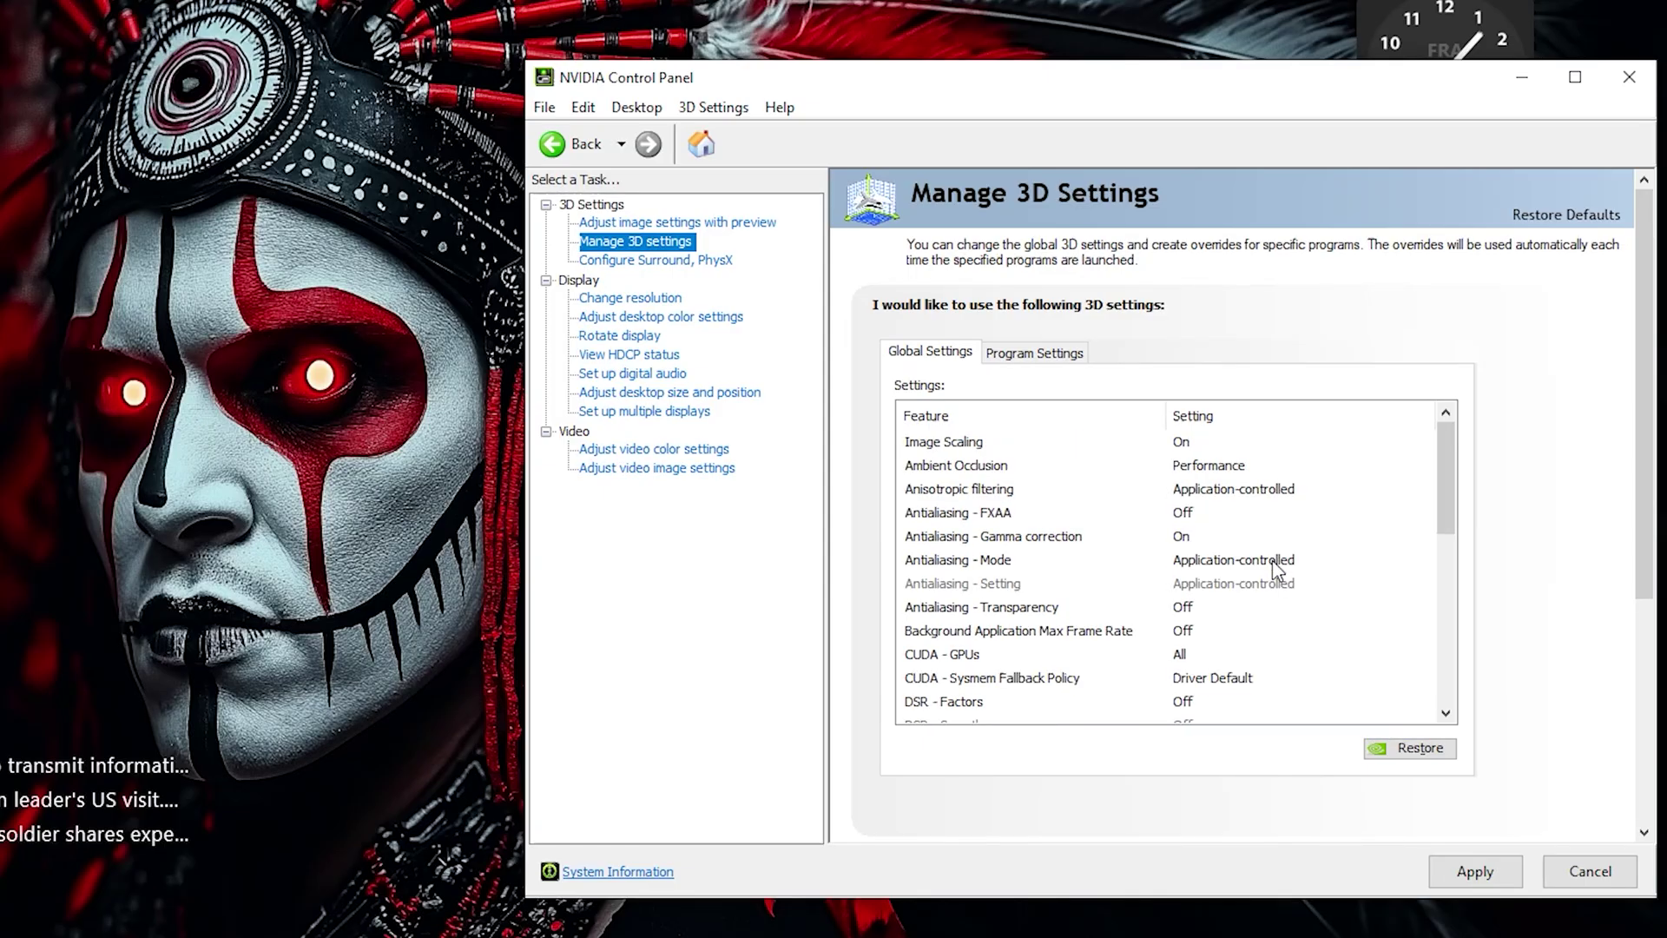
drag(1436, 547, 1446, 612)
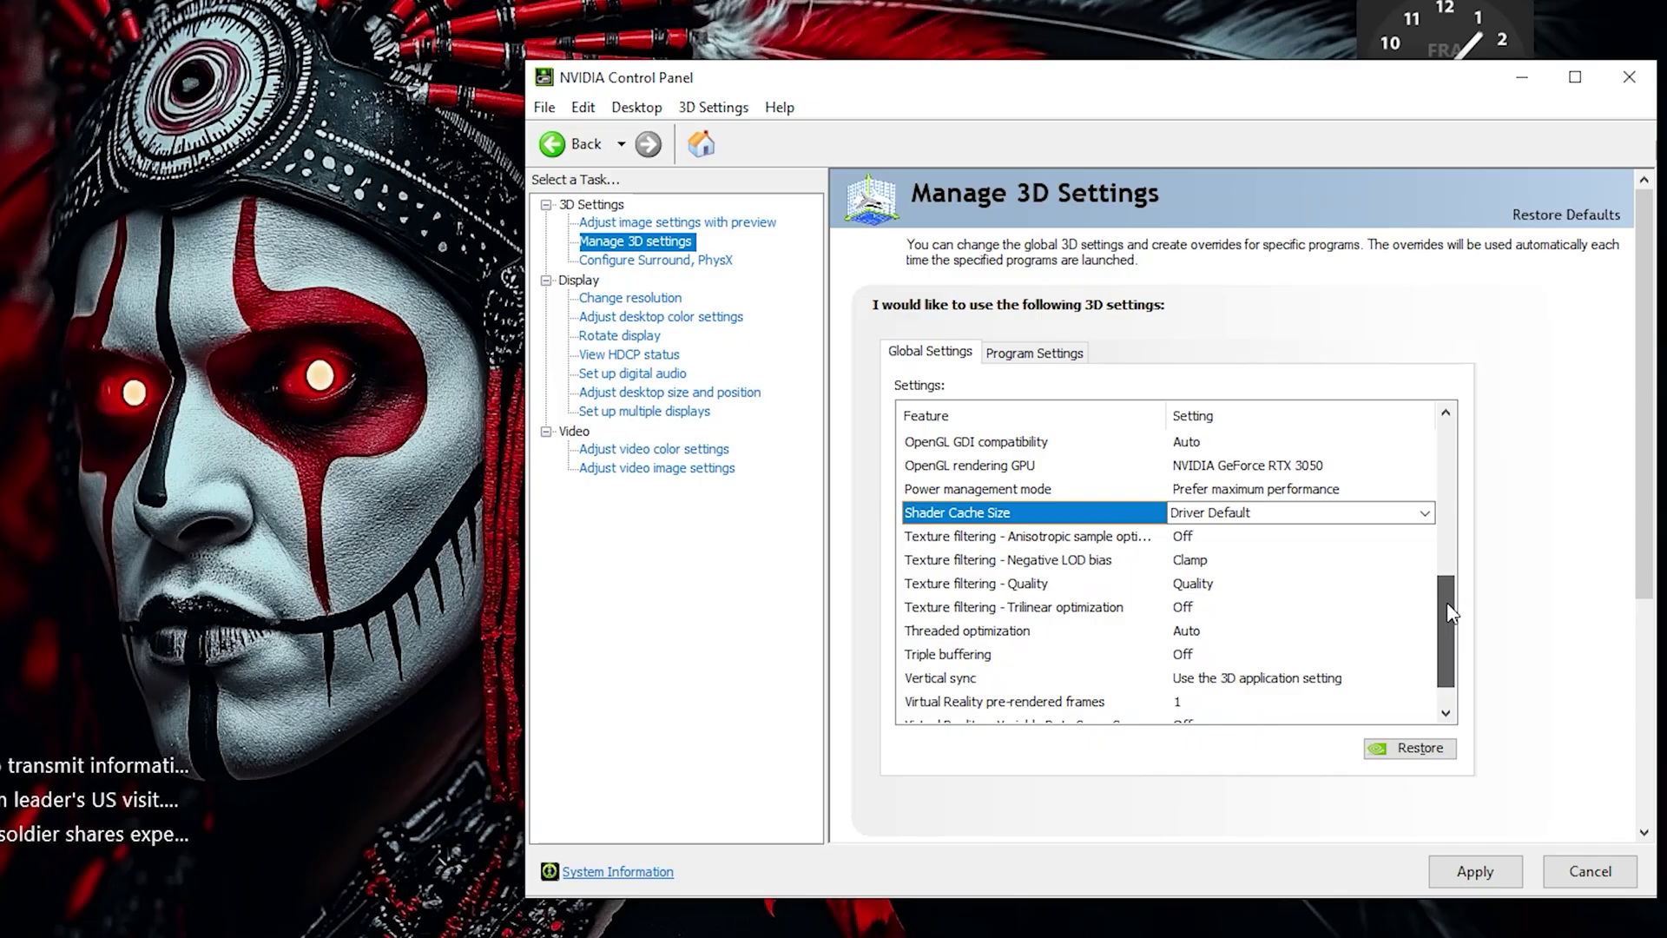
Turn the anisotropic sample texture filtering option On and set Negative LOD bias to Allow
click(1196, 540)
click(1197, 540)
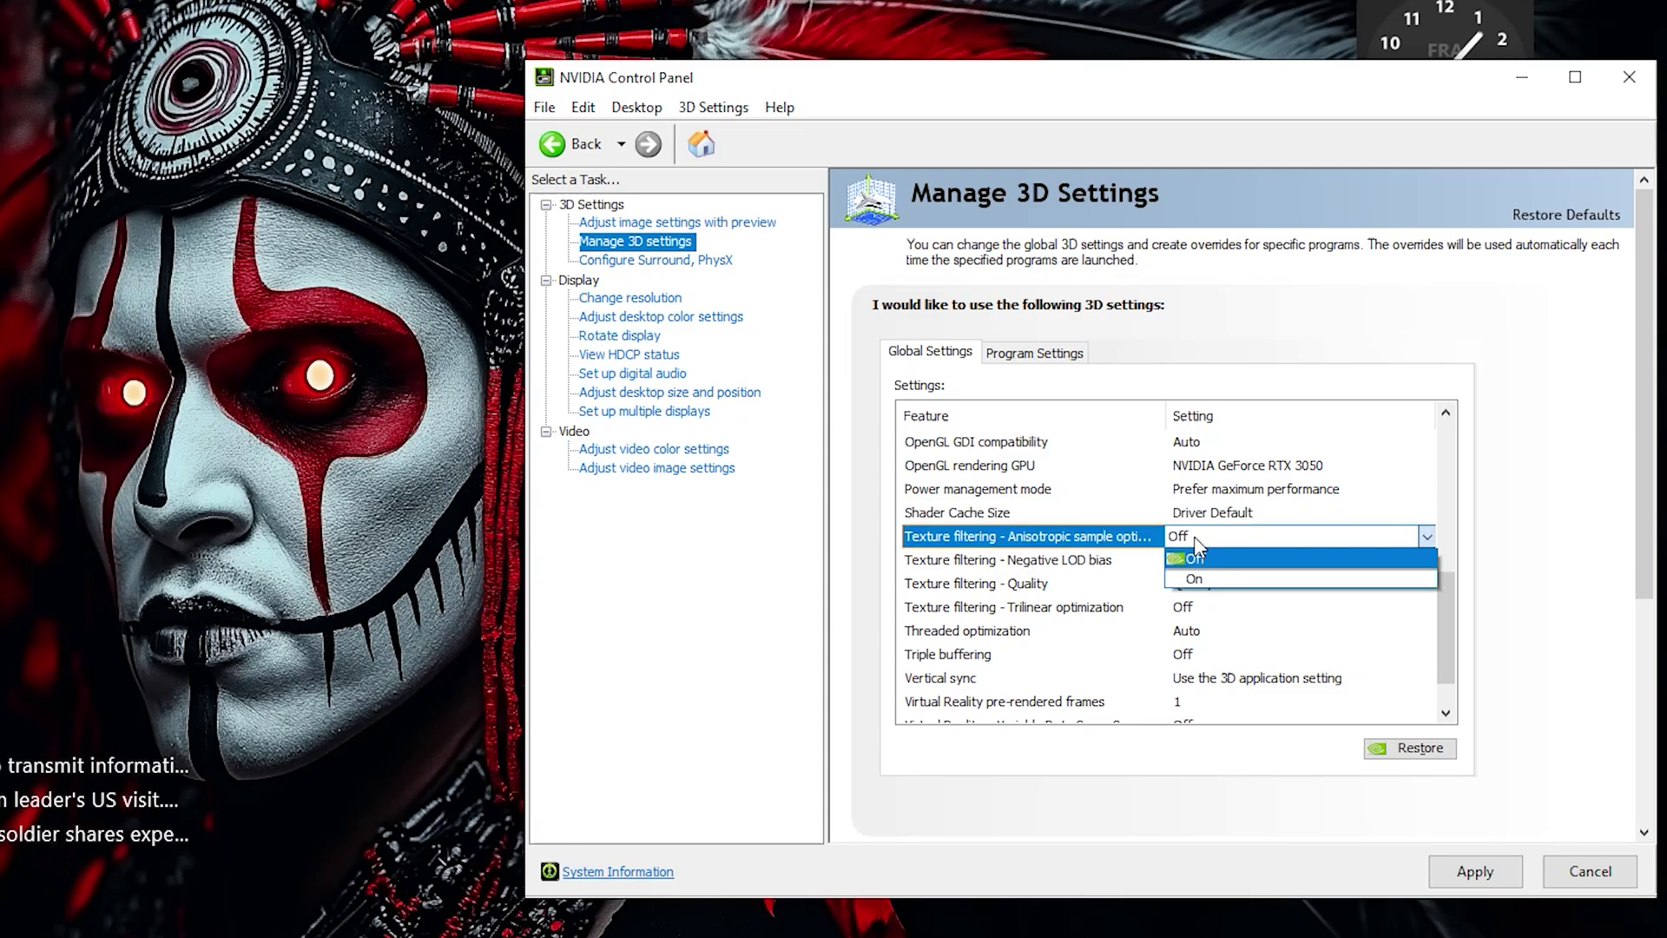
click(1212, 576)
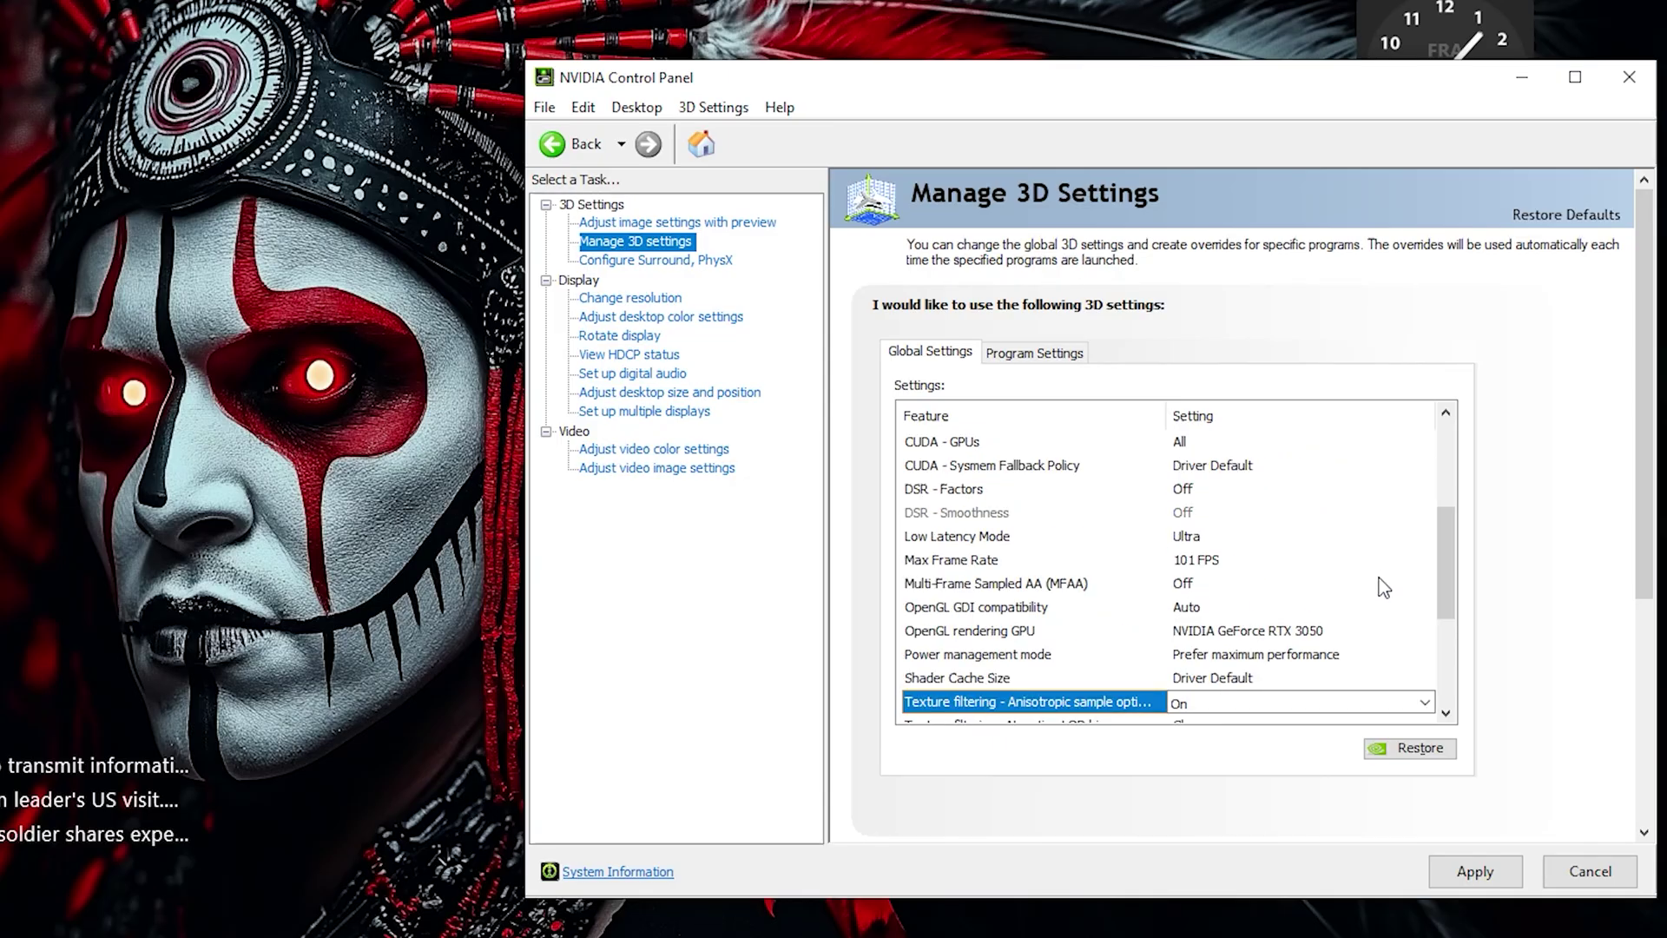
scroll(1446, 608, down, 3)
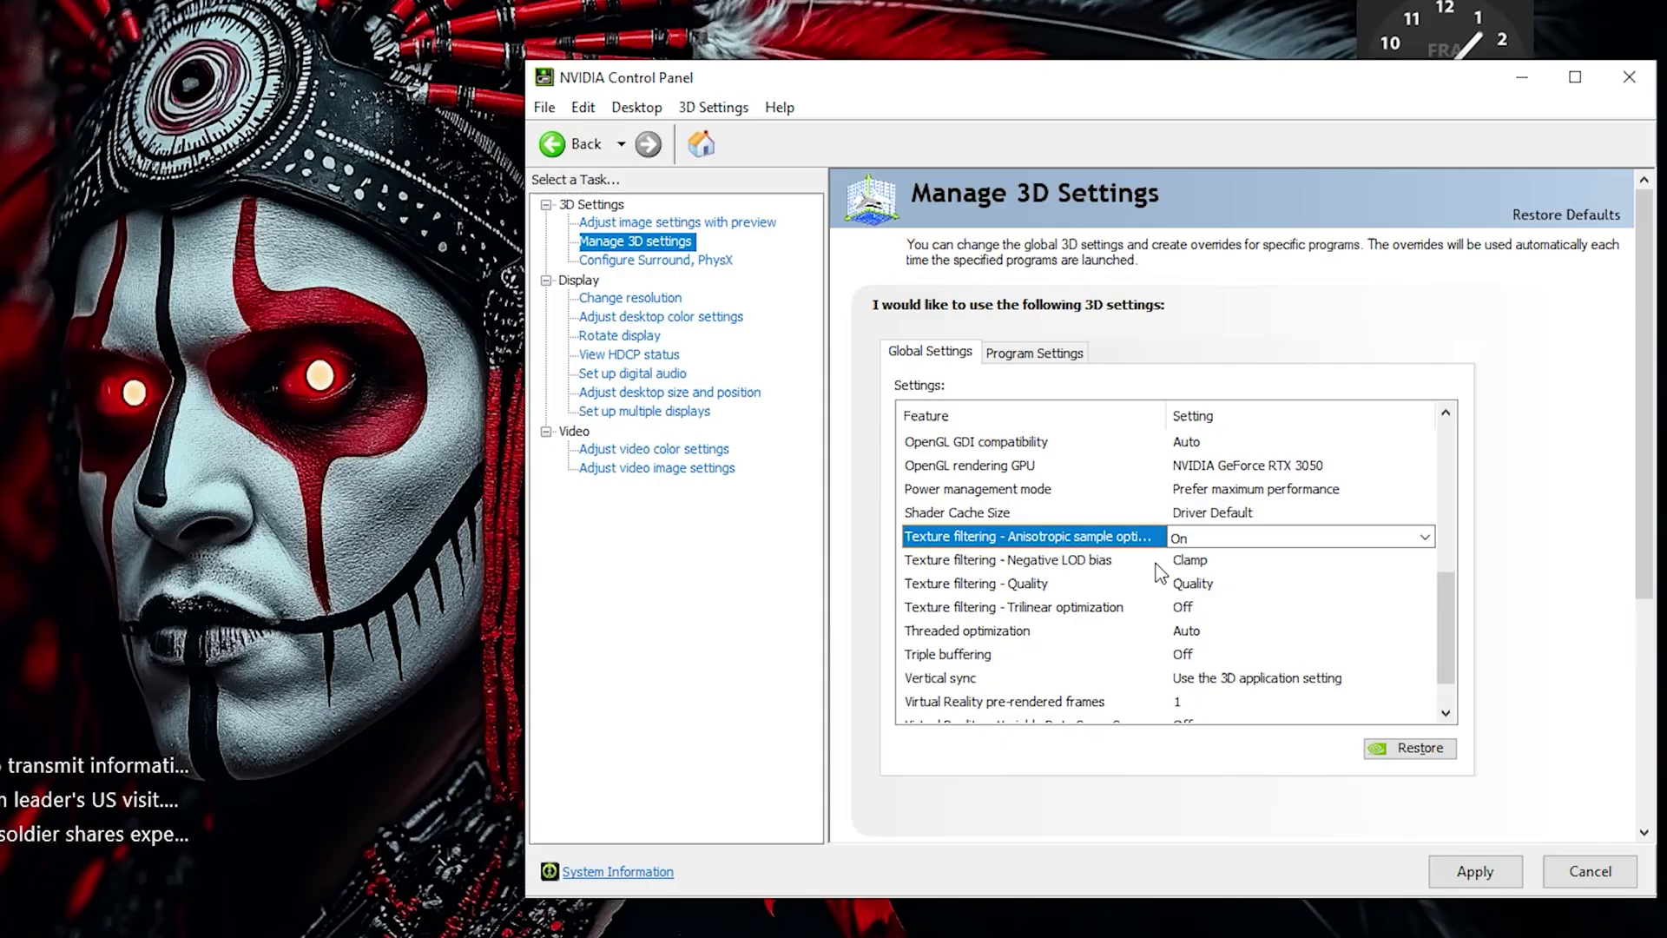
click(1196, 563)
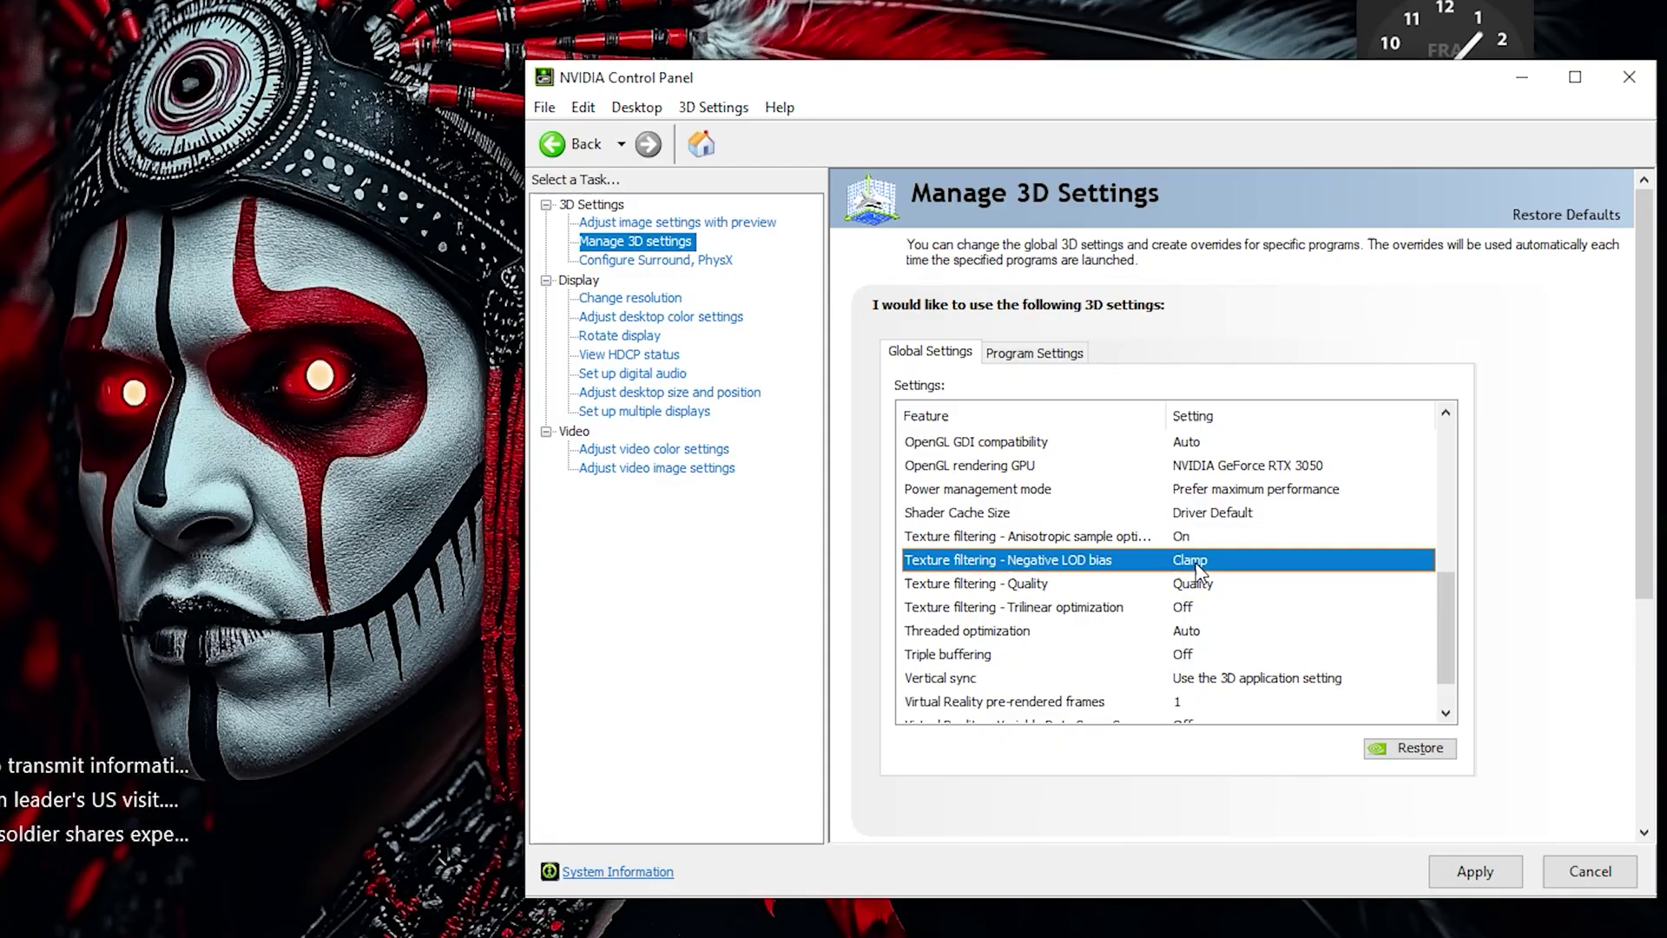
click(1199, 563)
click(1201, 582)
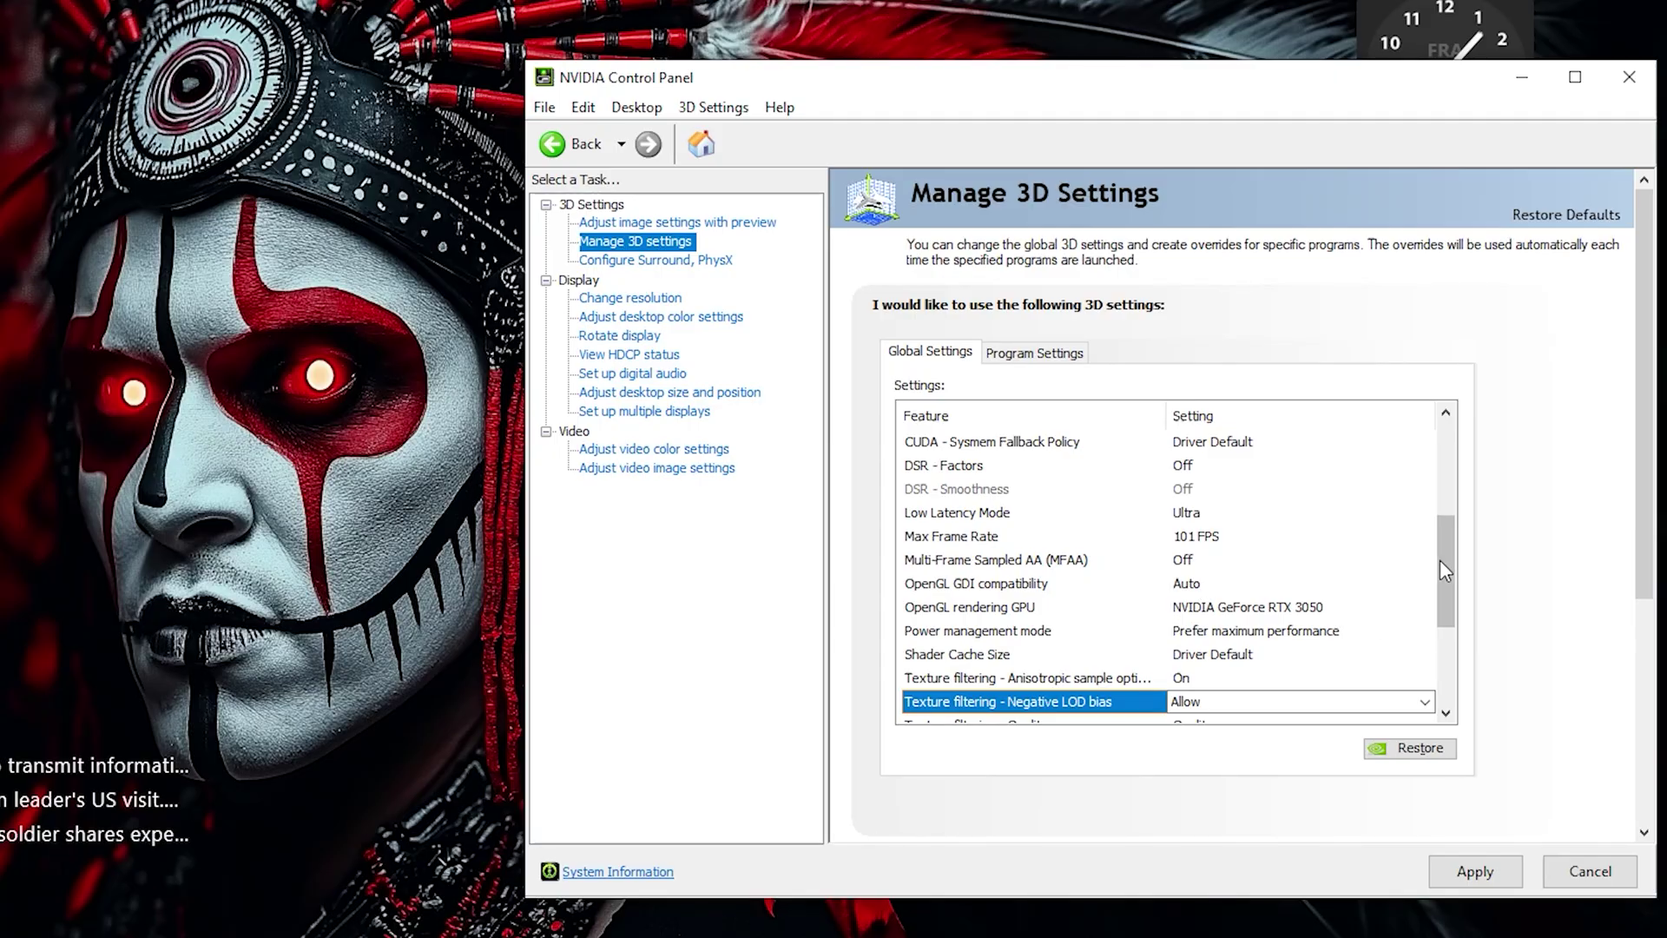
Set Texture filtering – Quality to High quality
scroll(1444, 618, down, 3)
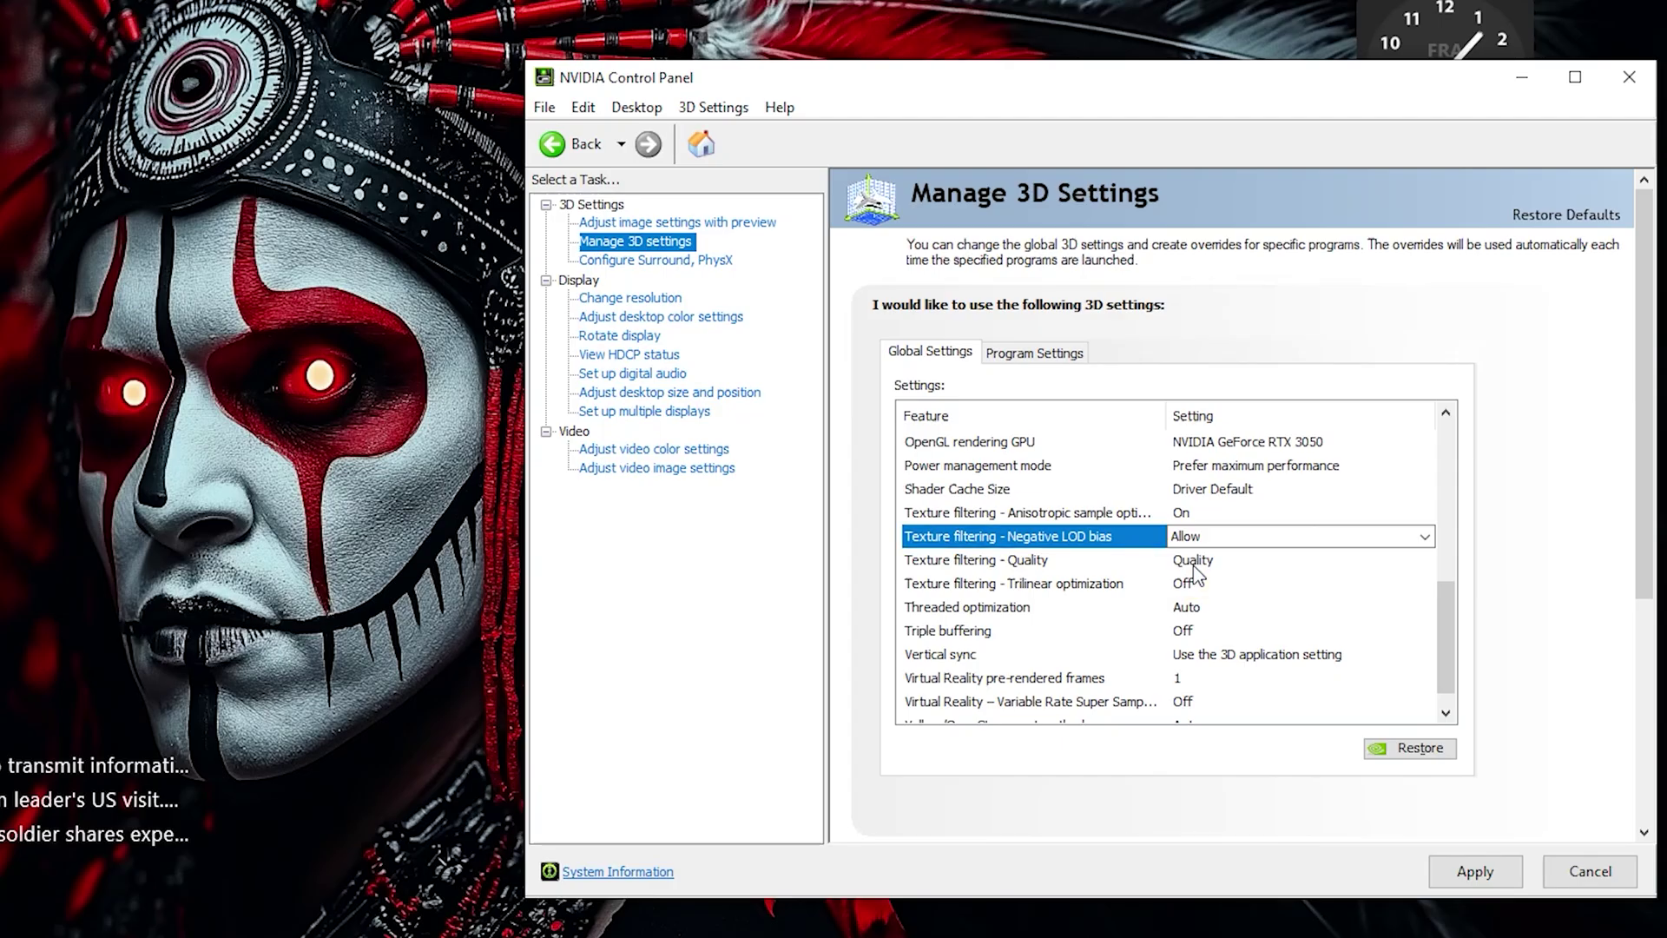
click(1194, 564)
click(1211, 563)
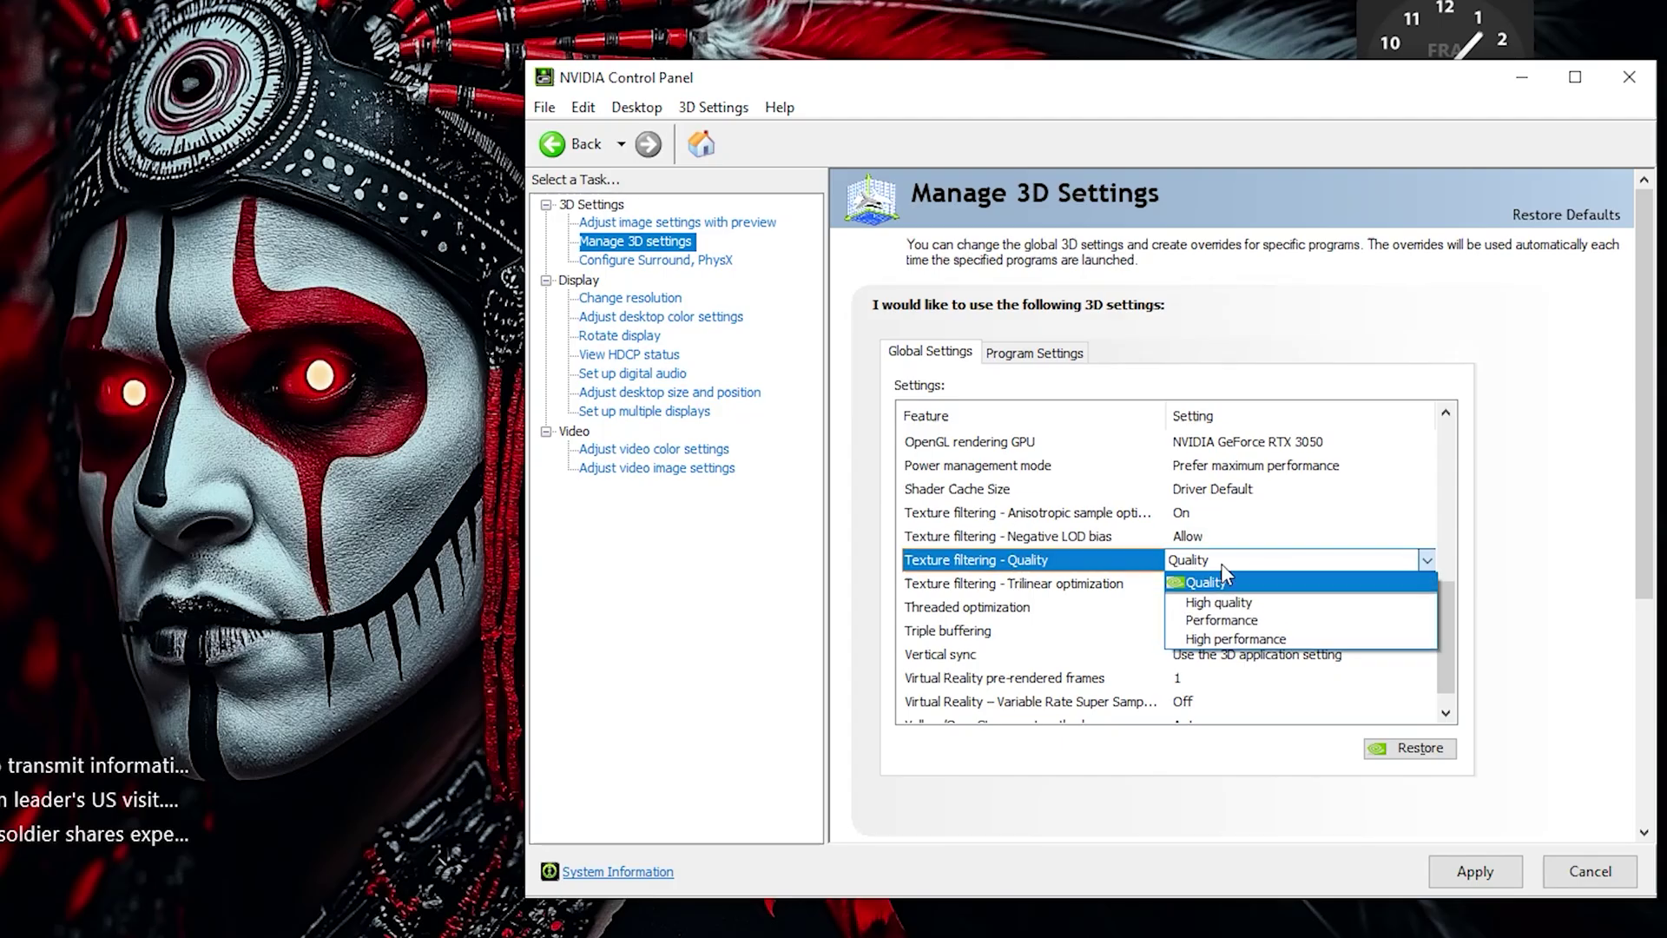
click(1279, 603)
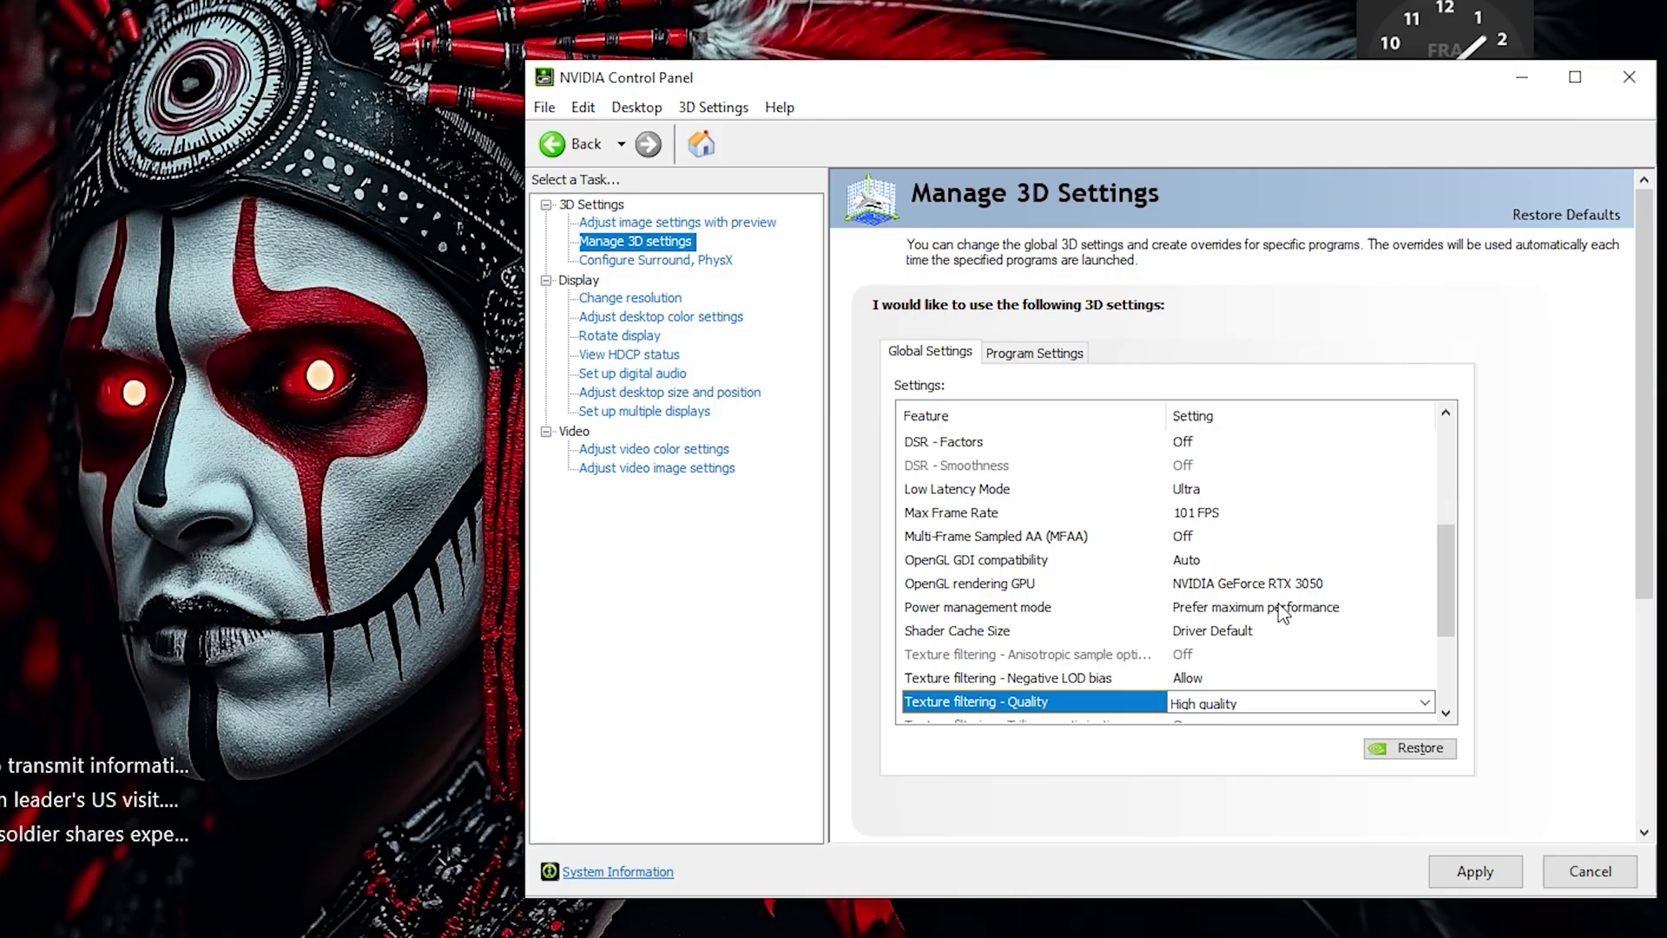
scroll(1456, 588, down, 1)
scroll(1456, 589, down, 3)
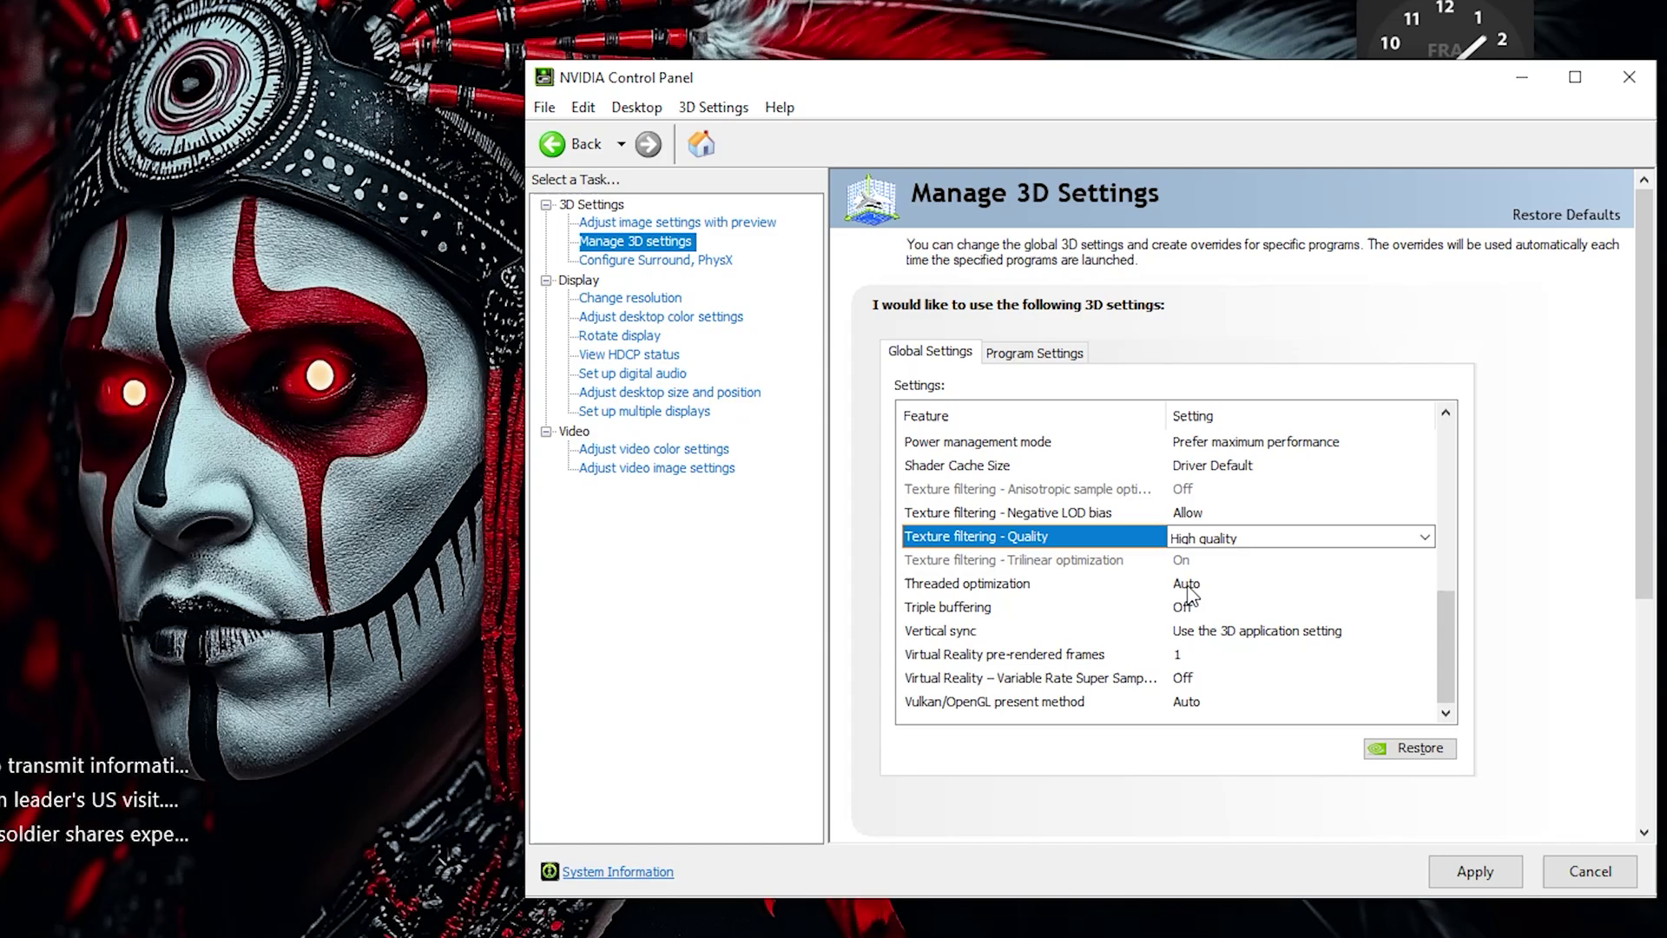
Turn Threaded optimization On
click(1189, 590)
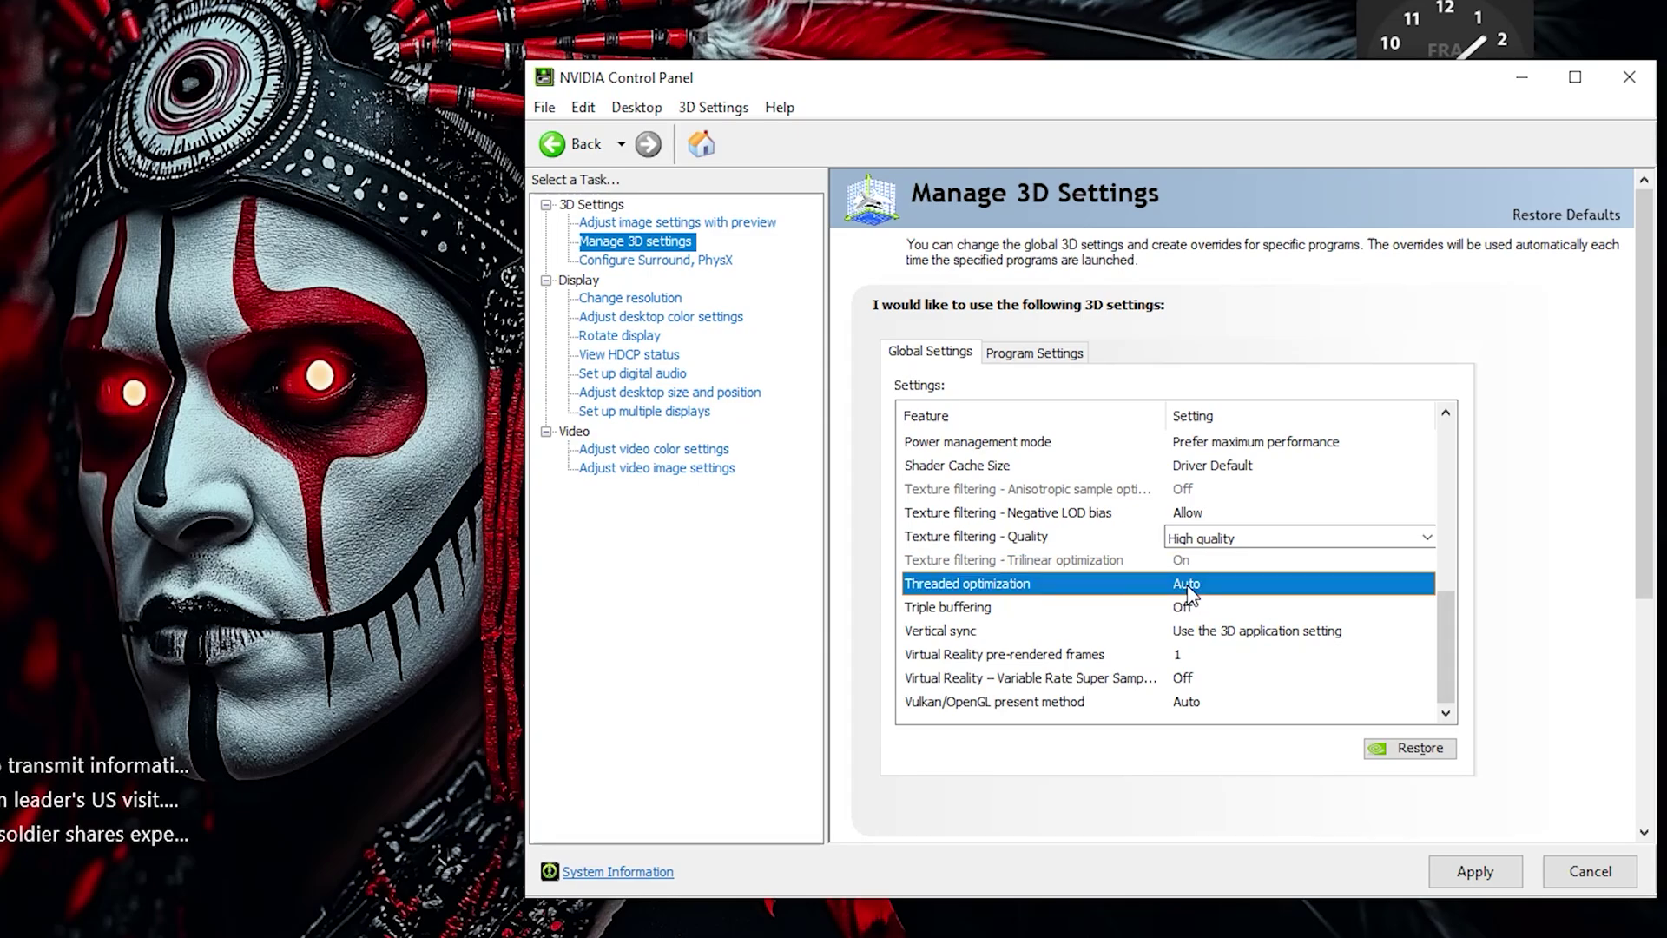
click(1196, 584)
click(1227, 645)
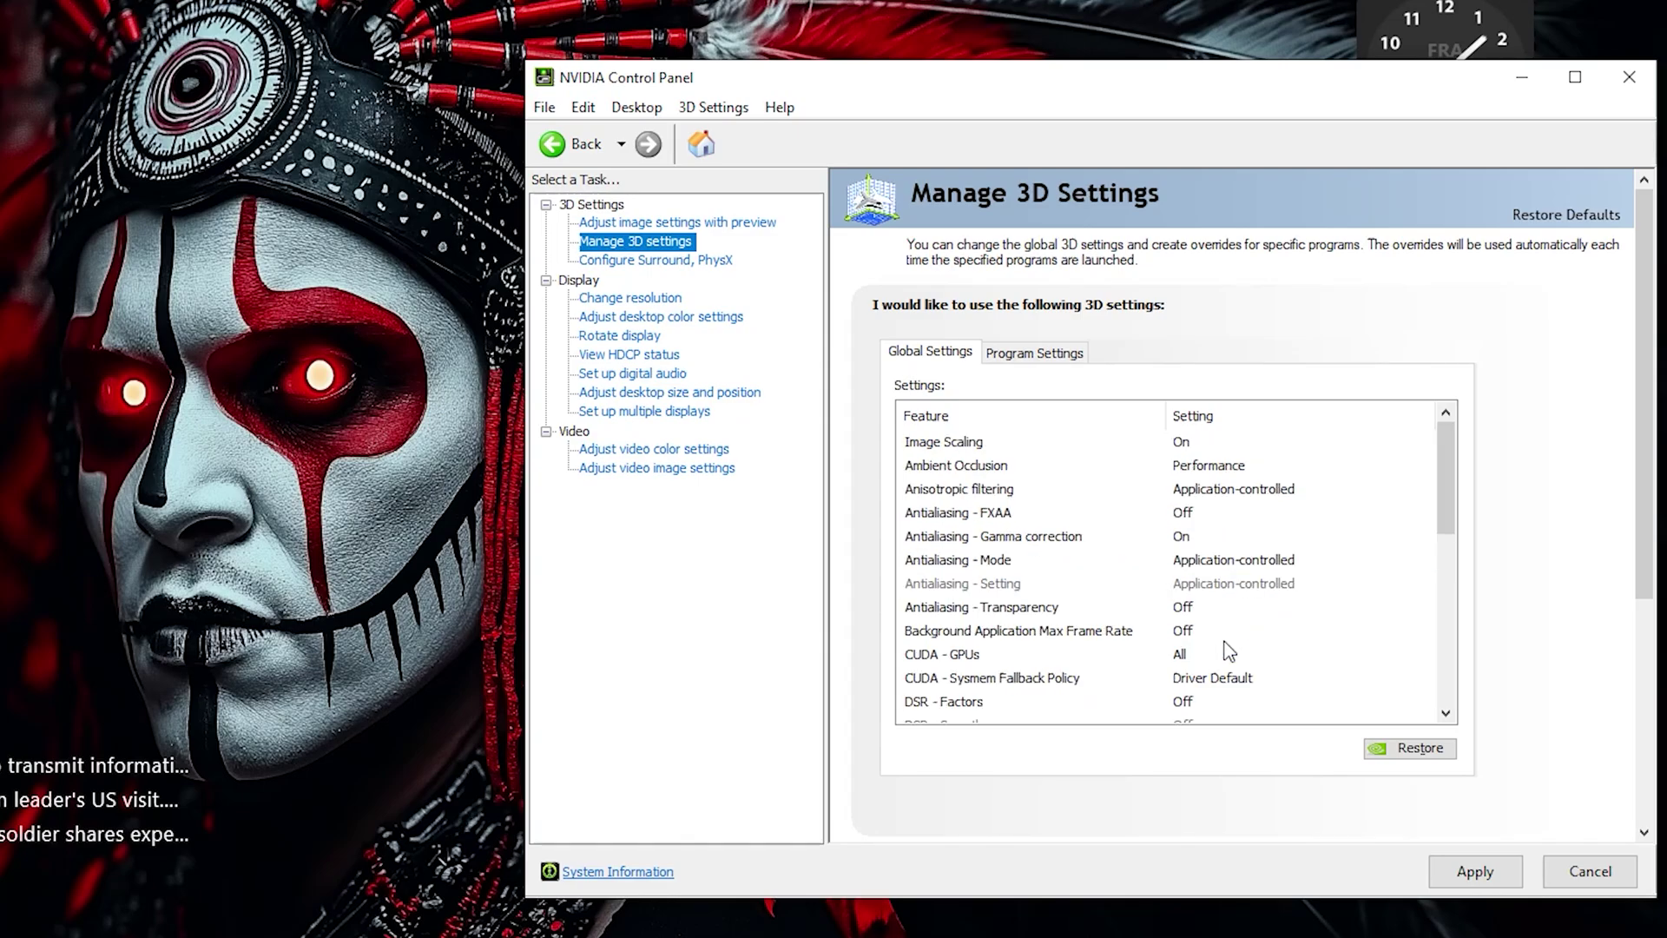
drag(1451, 565, 1448, 599)
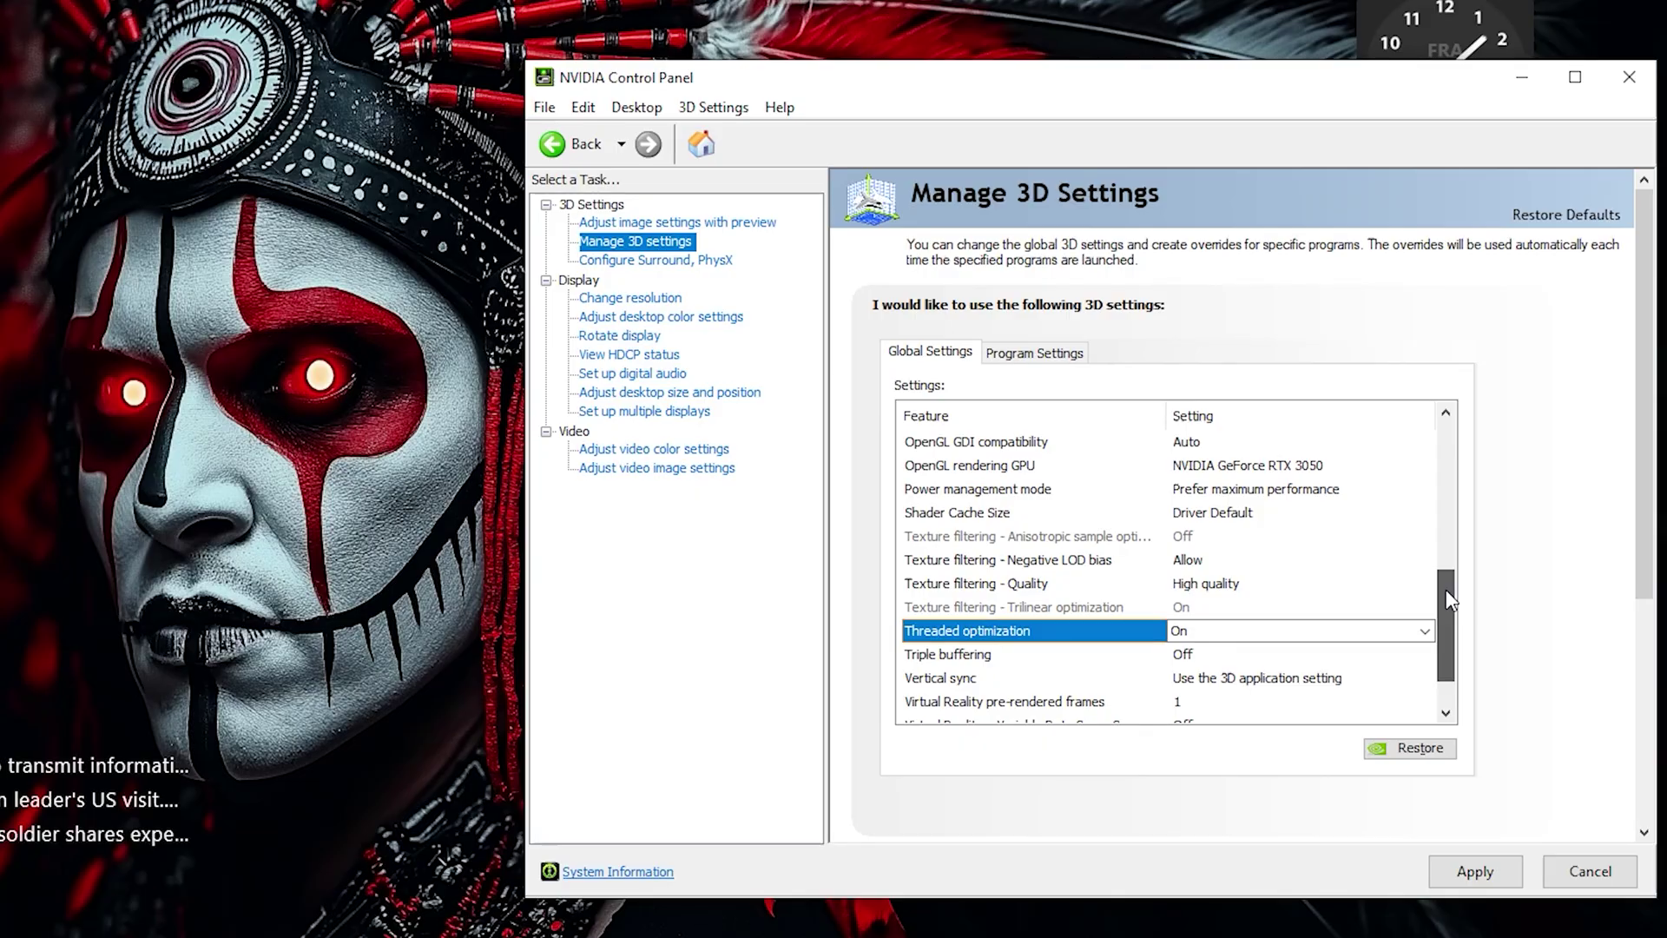
drag(1448, 599, 1450, 605)
Turn Triple buffering On and keep Vertical sync on 'Use the 3D application setting'
scroll(1448, 605, down, 1)
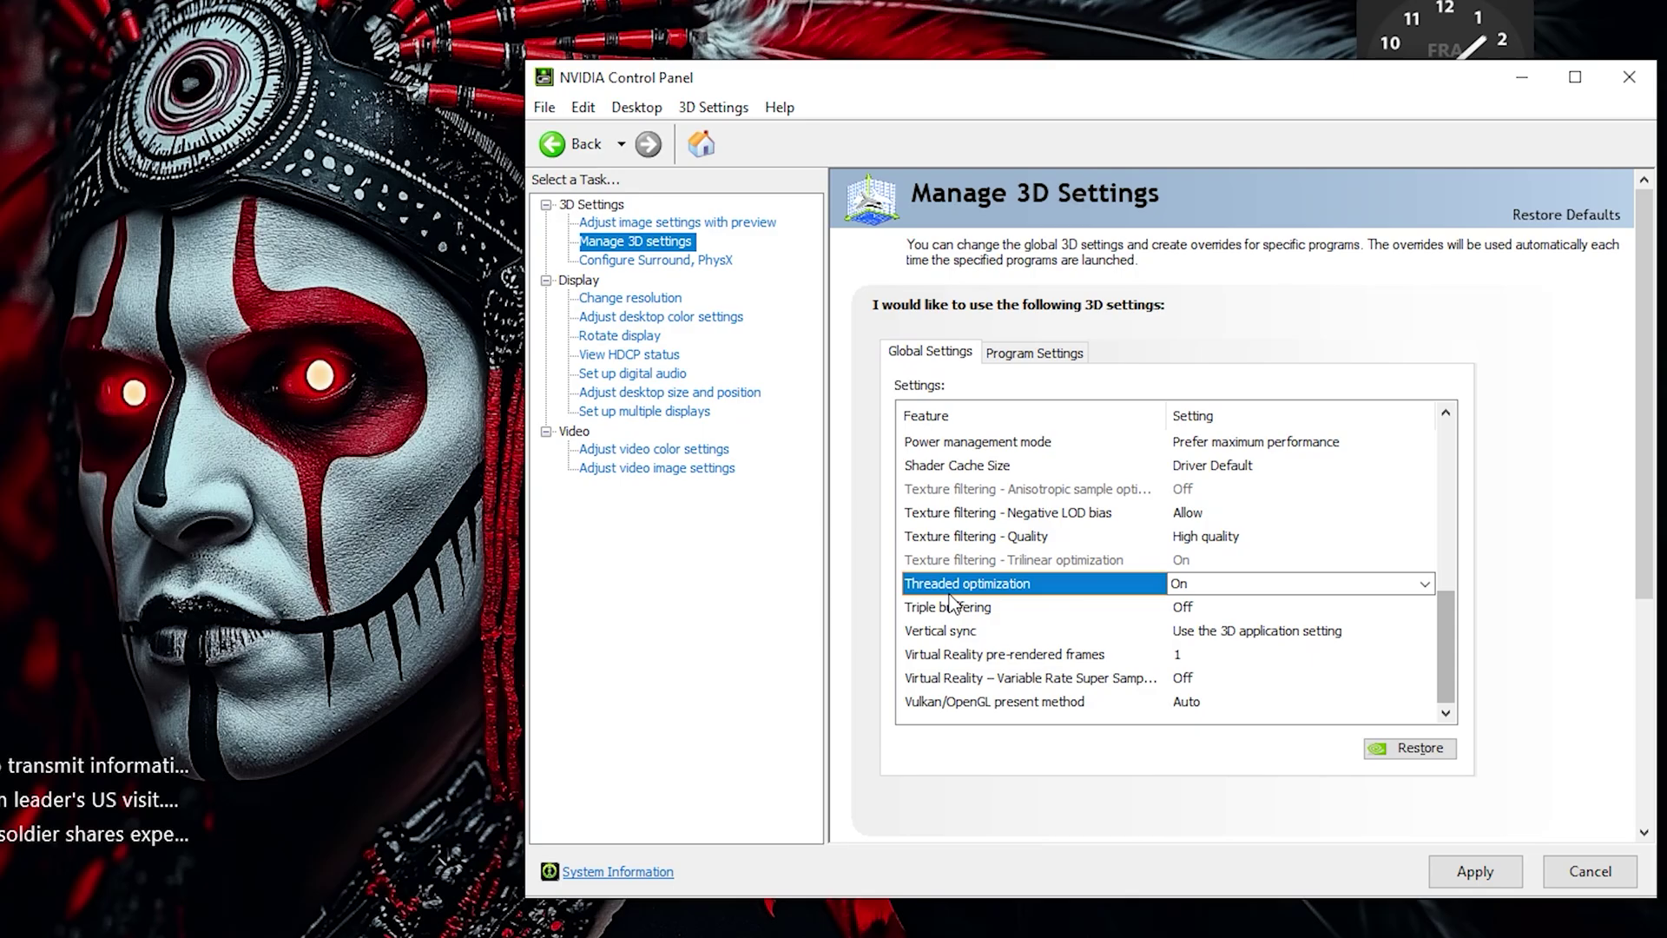
click(1186, 608)
click(1186, 607)
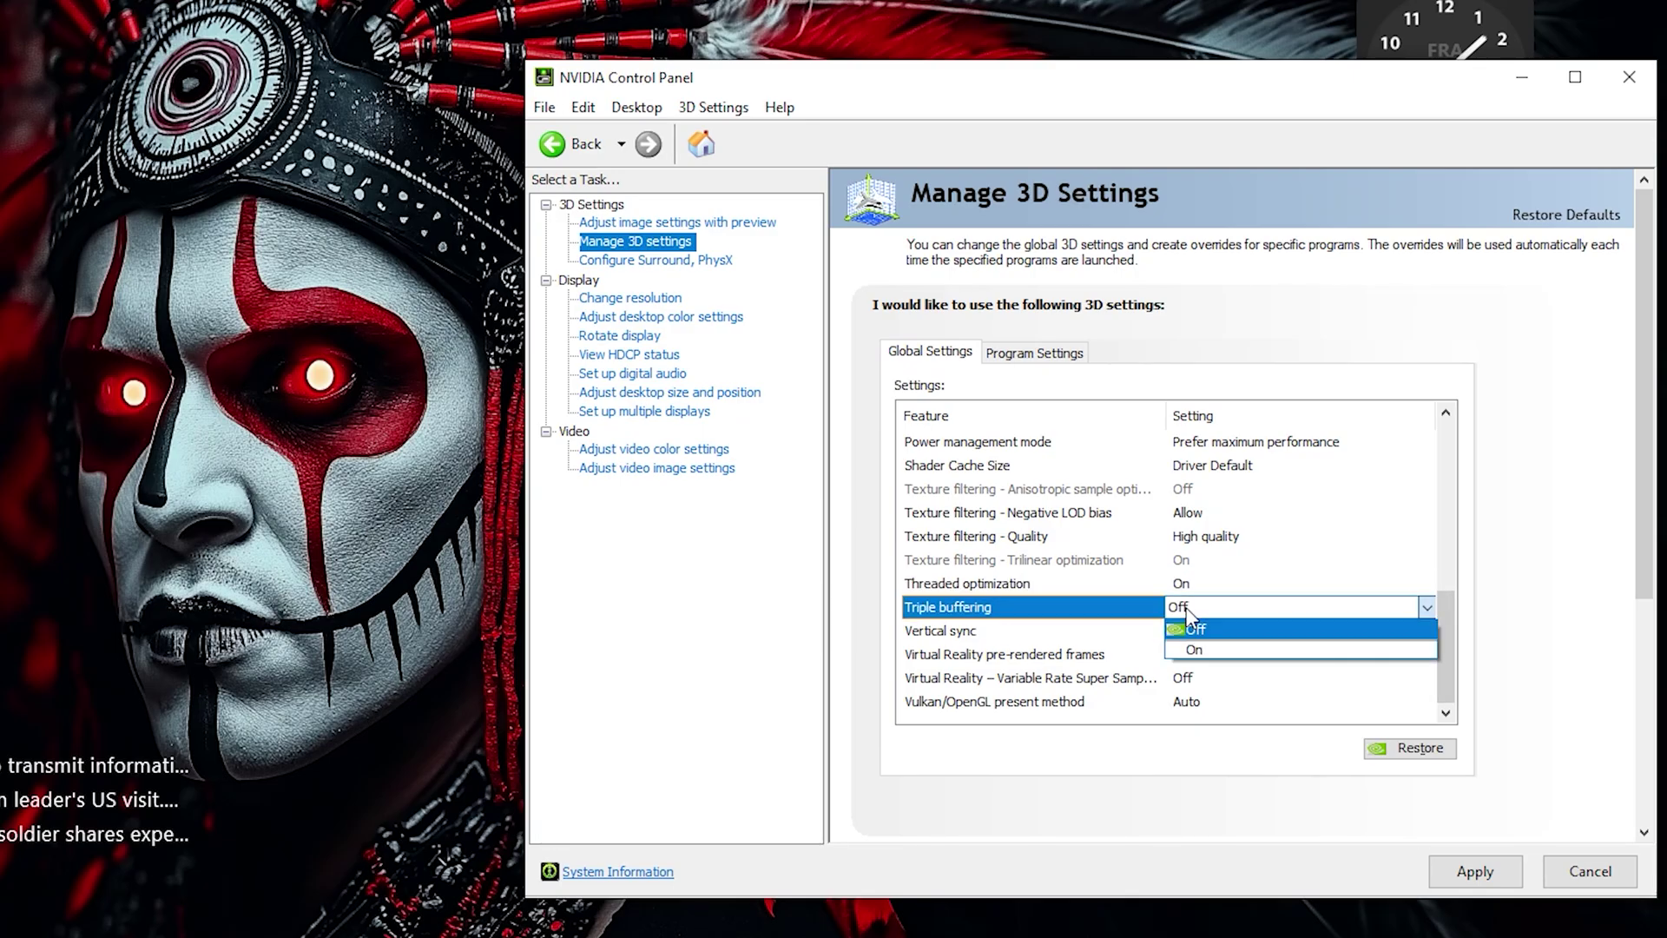
click(1192, 647)
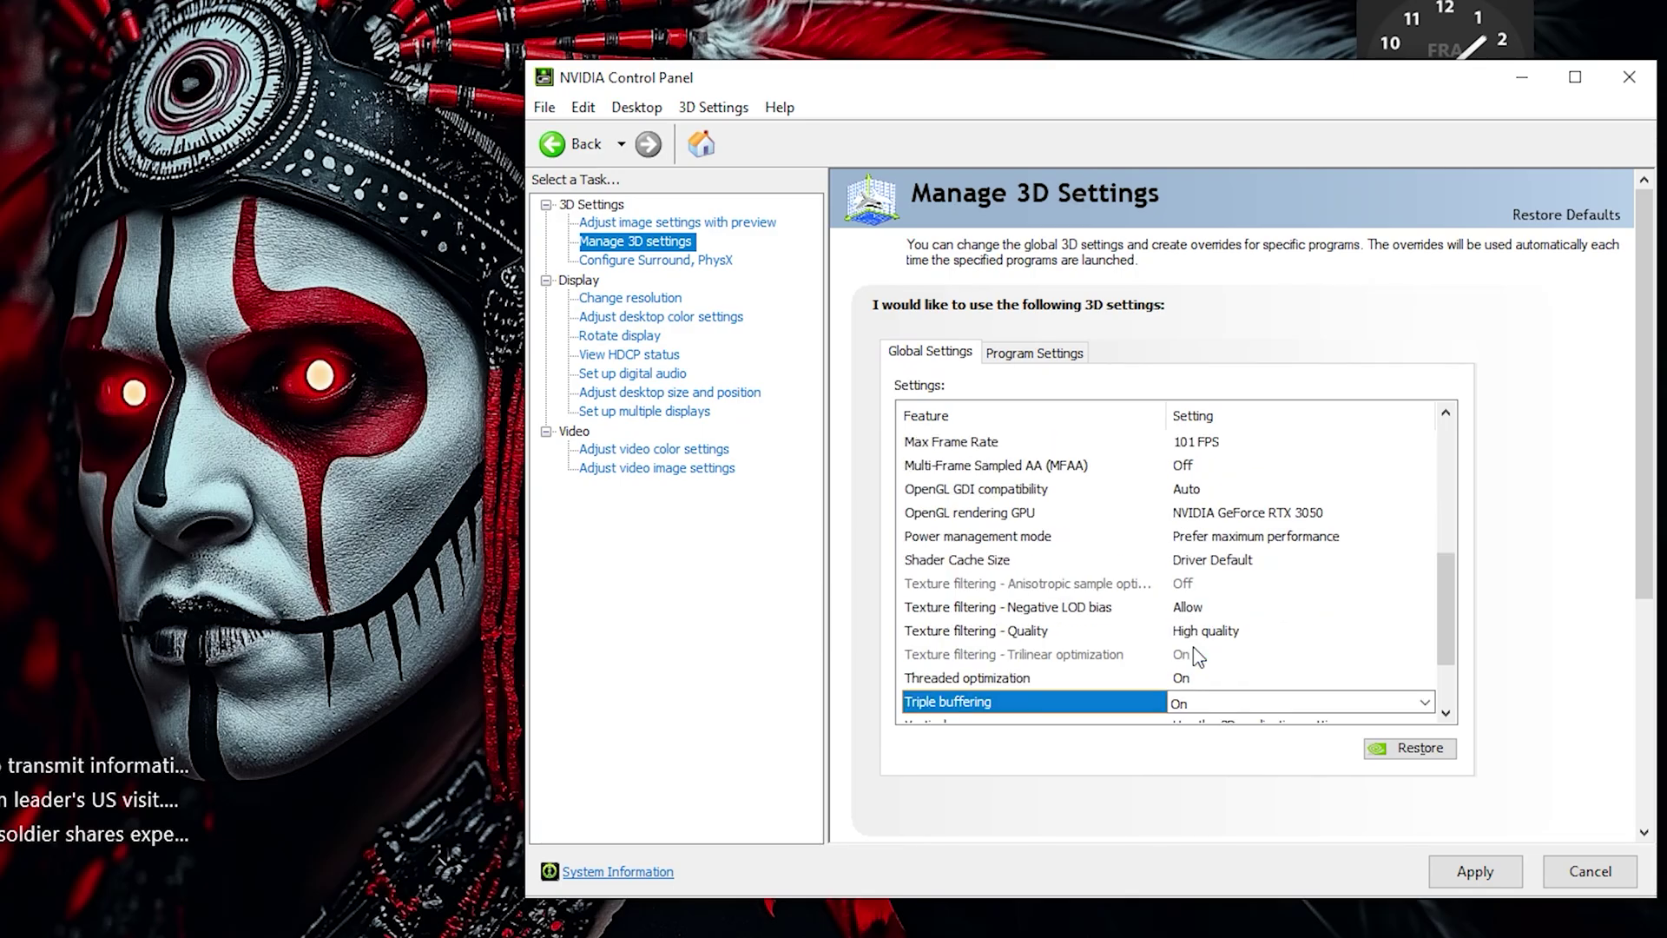
drag(1445, 618, 1448, 660)
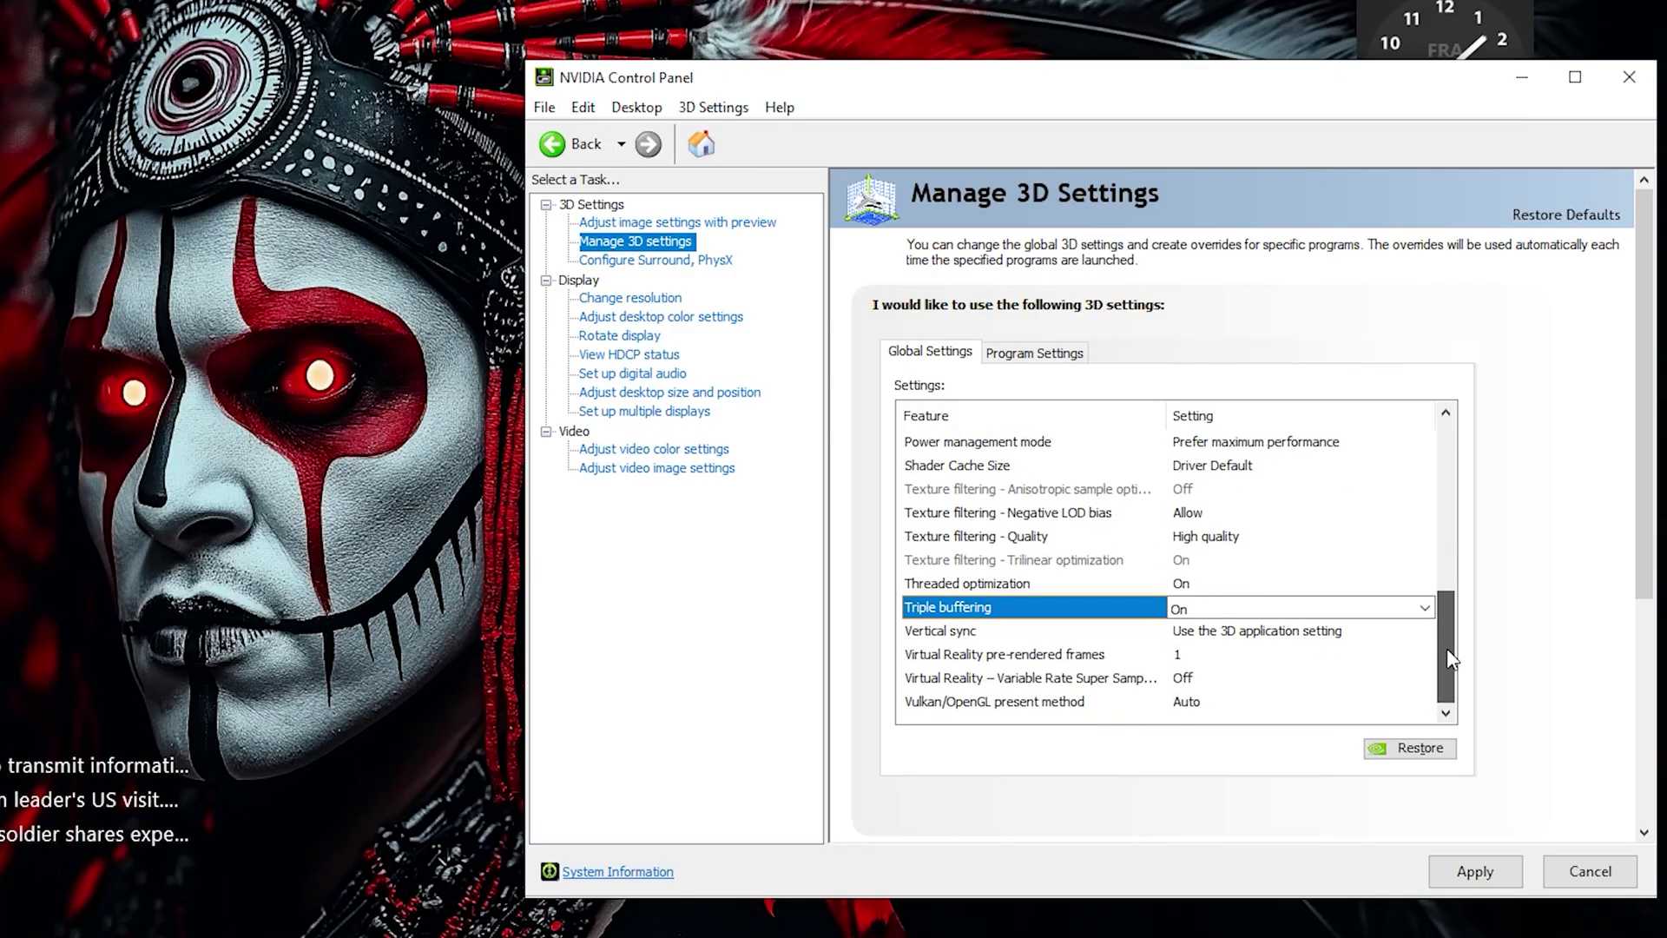
click(1230, 641)
click(1233, 634)
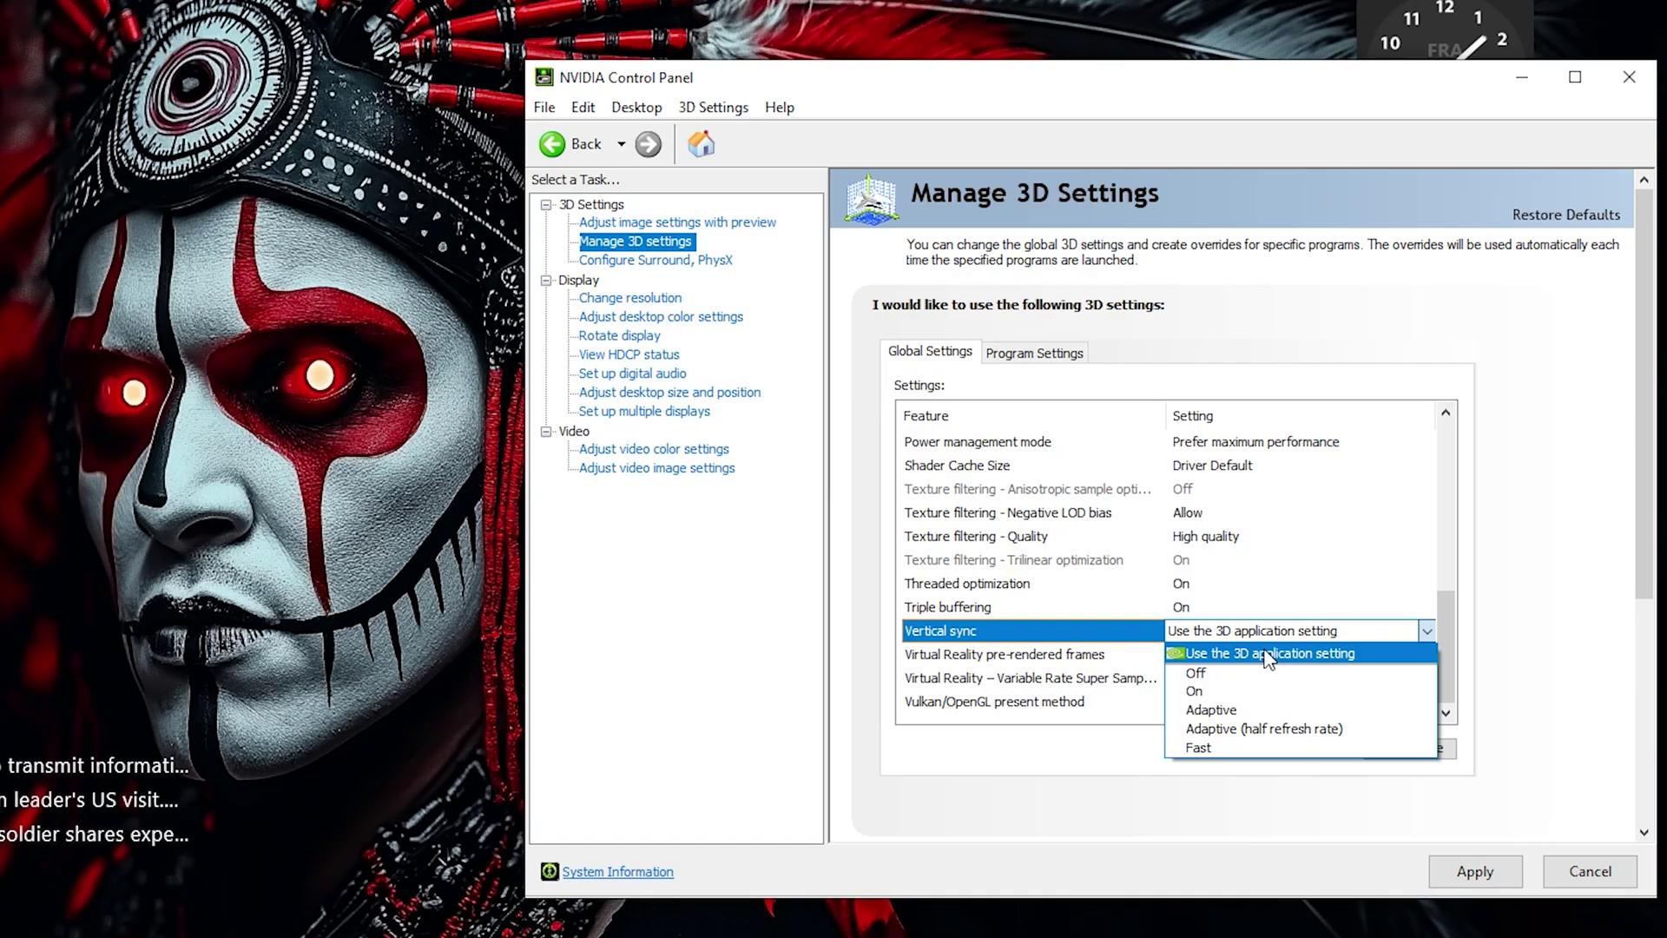
click(1268, 656)
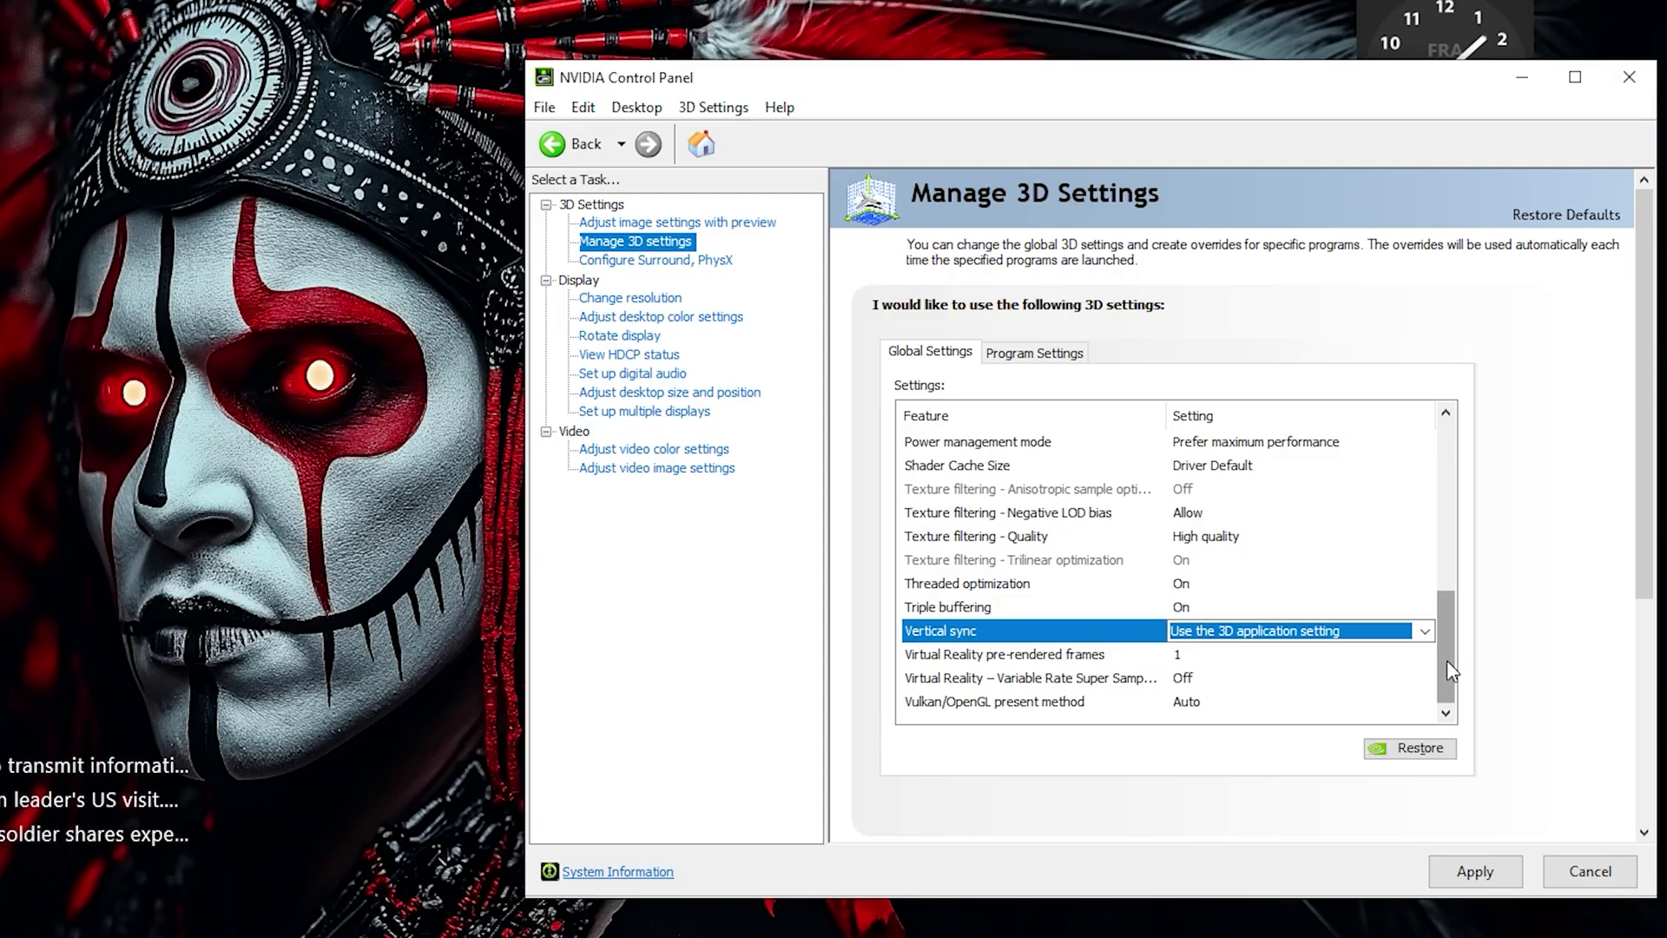
Keep Virtual Reality pre-rendered frames at 1 and apply the global 3D settings
click(1174, 657)
click(1181, 657)
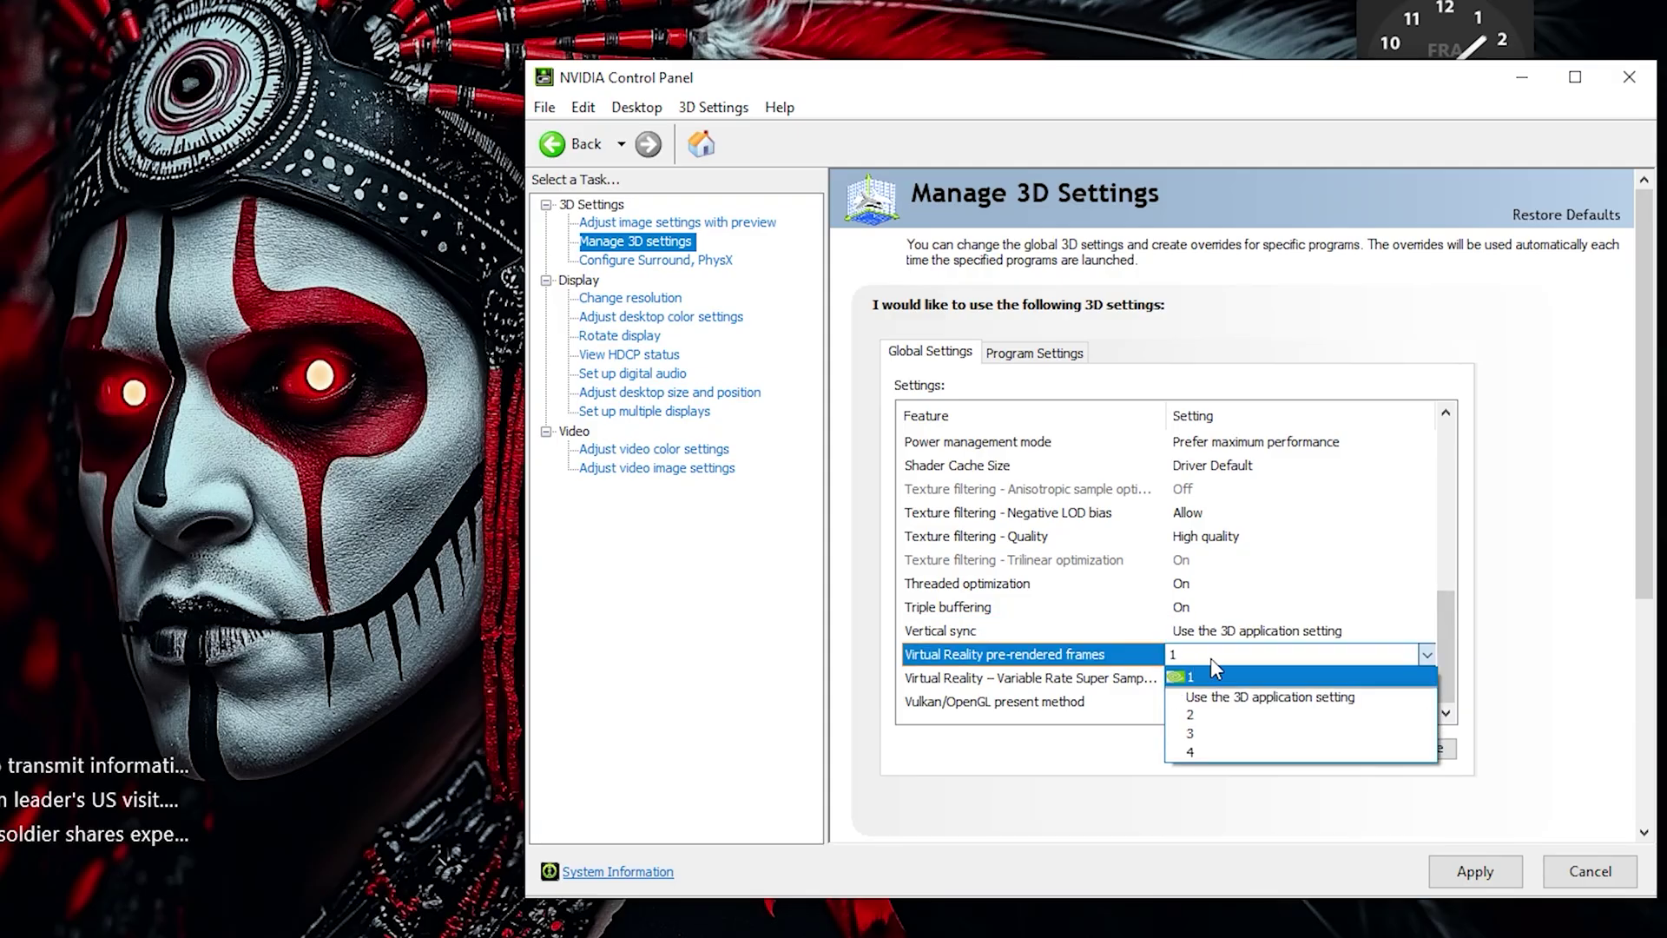
click(1188, 674)
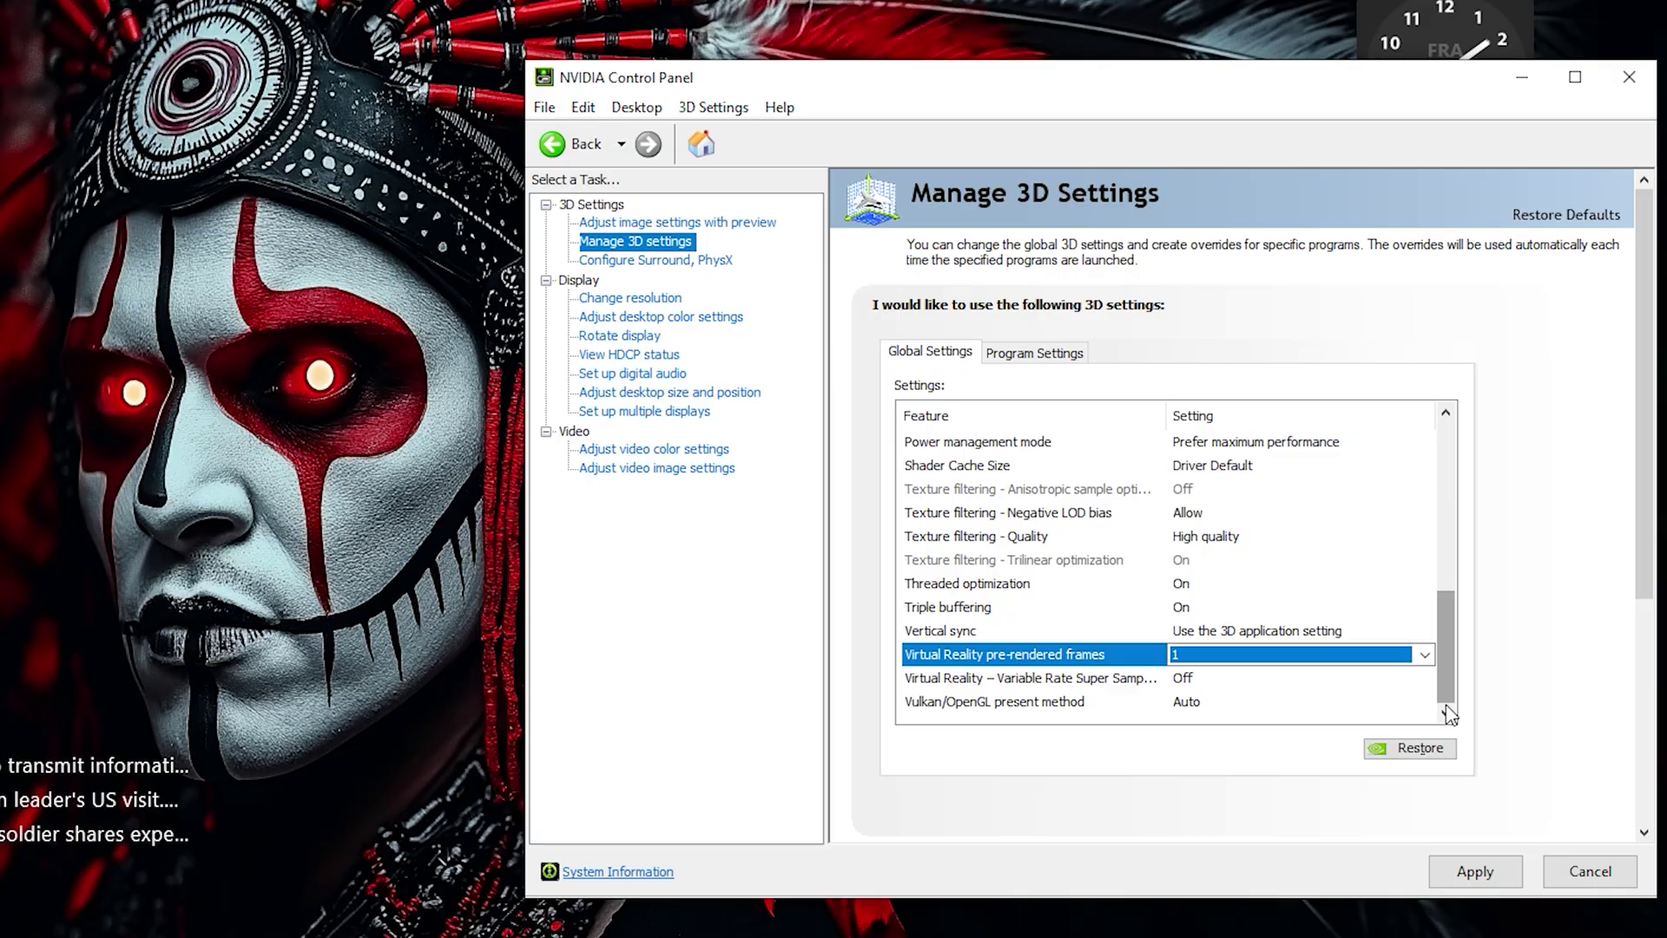
click(1475, 872)
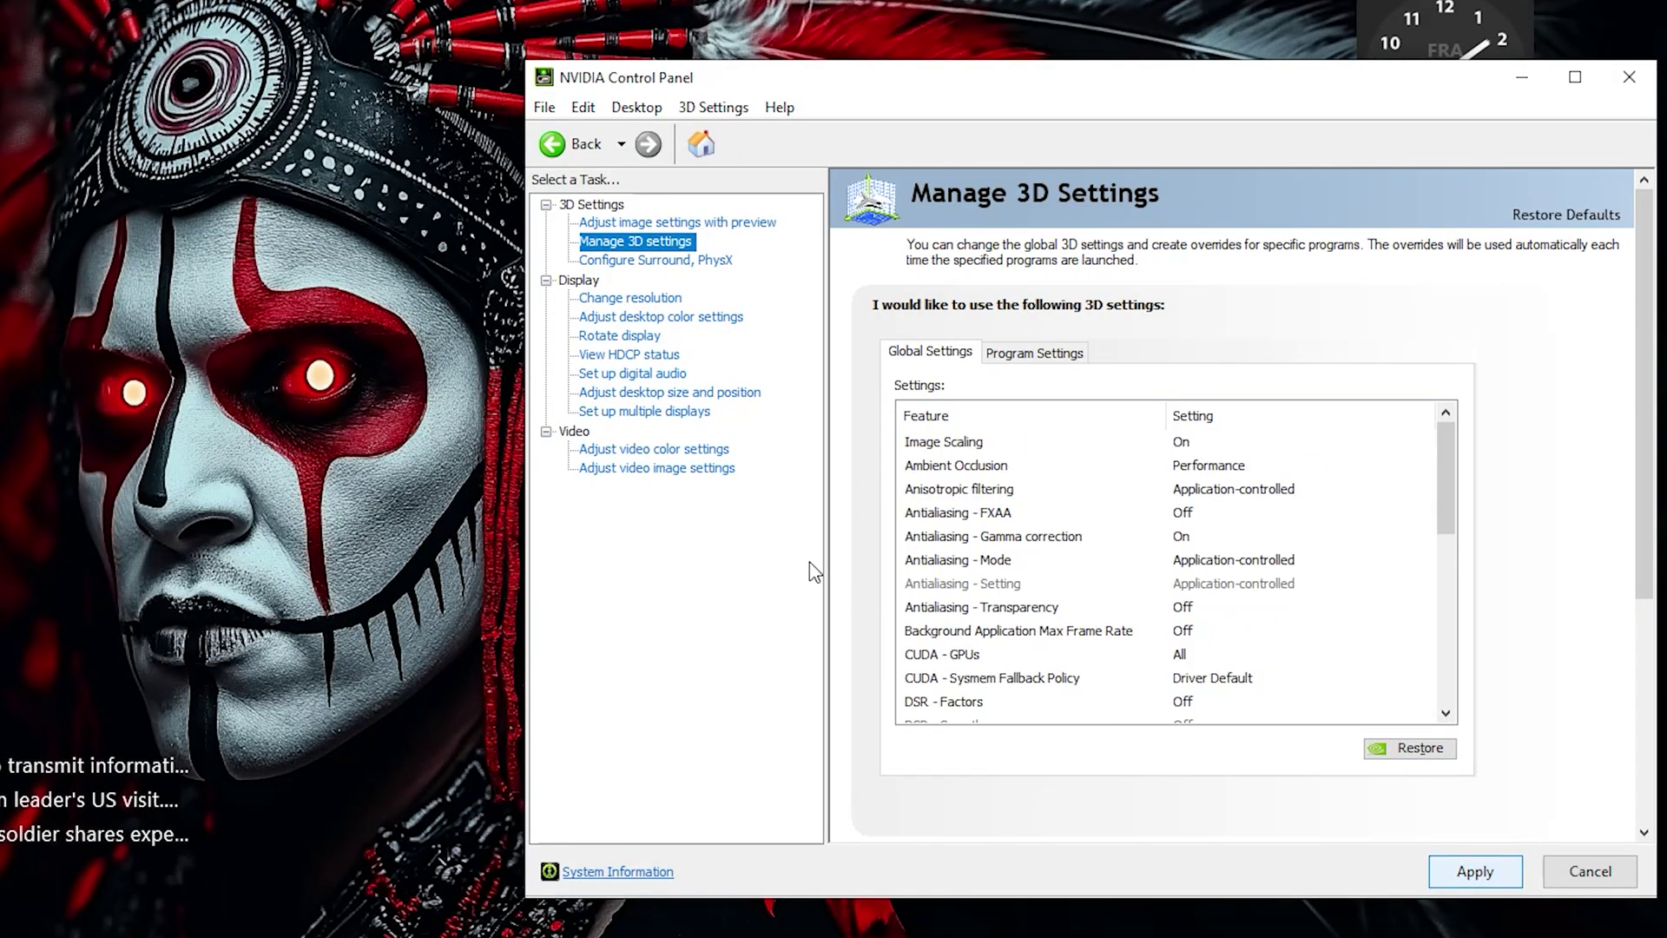
Set the PhysX processor to the NVIDIA GeForce RTX 3050 on the Surround, PhysX page
click(662, 261)
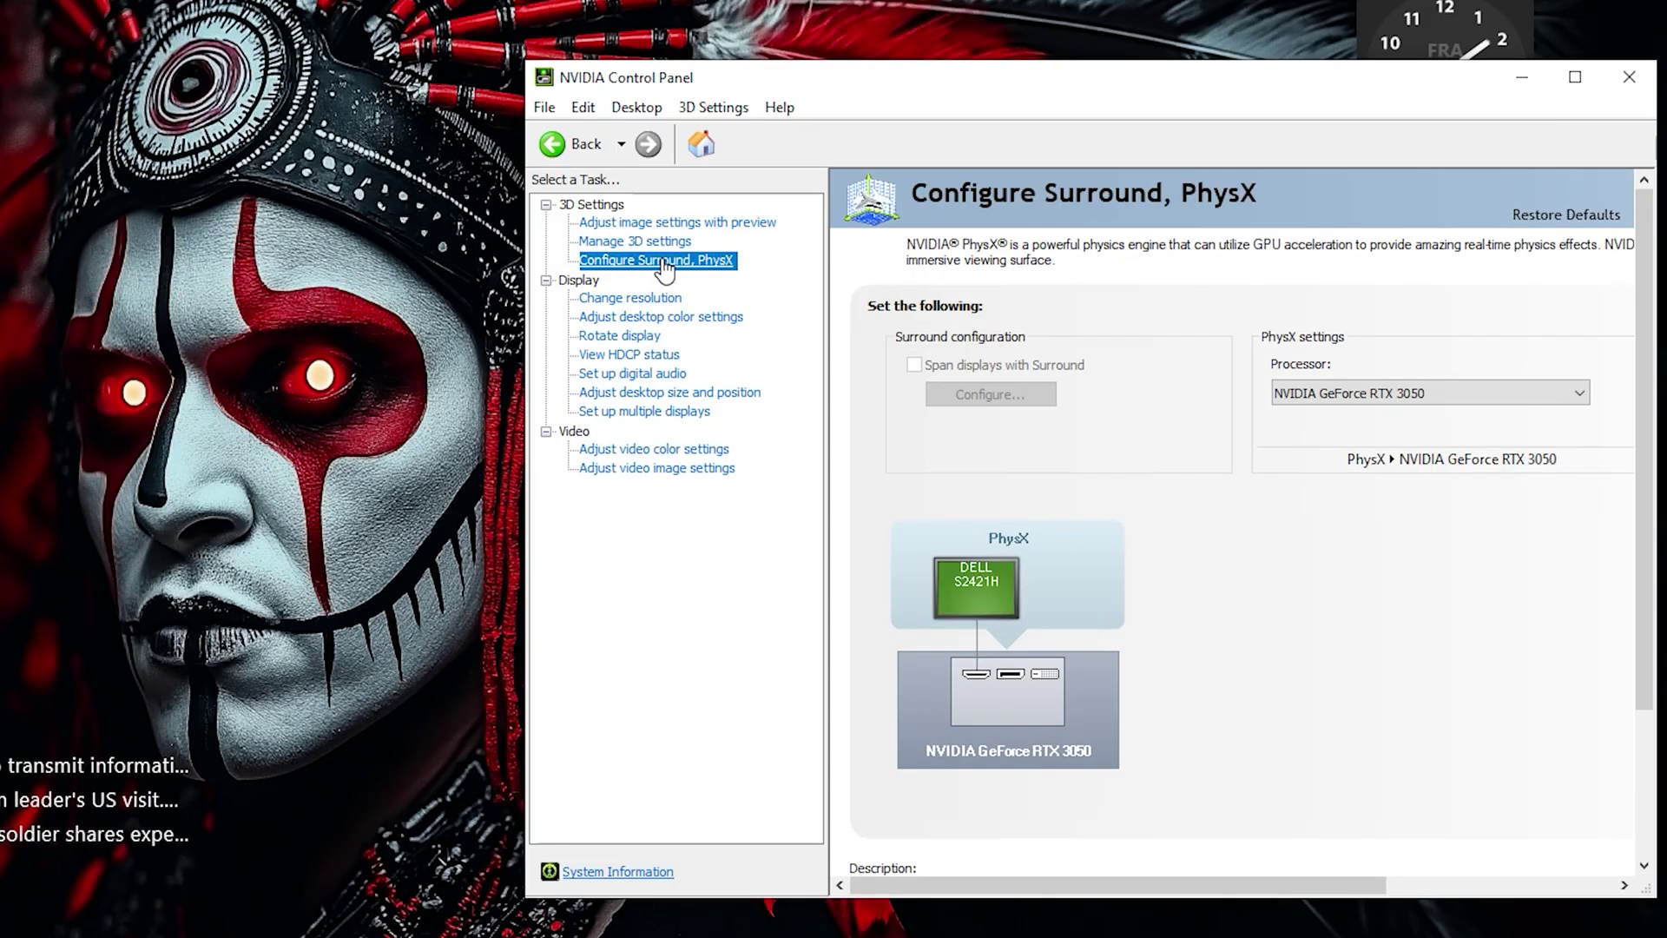
click(1399, 396)
click(1370, 435)
scroll(1654, 582, down, 3)
scroll(1655, 582, up, 3)
Close the NVIDIA Control Panel, then pick options from the desktop right-click menu twice
click(1628, 80)
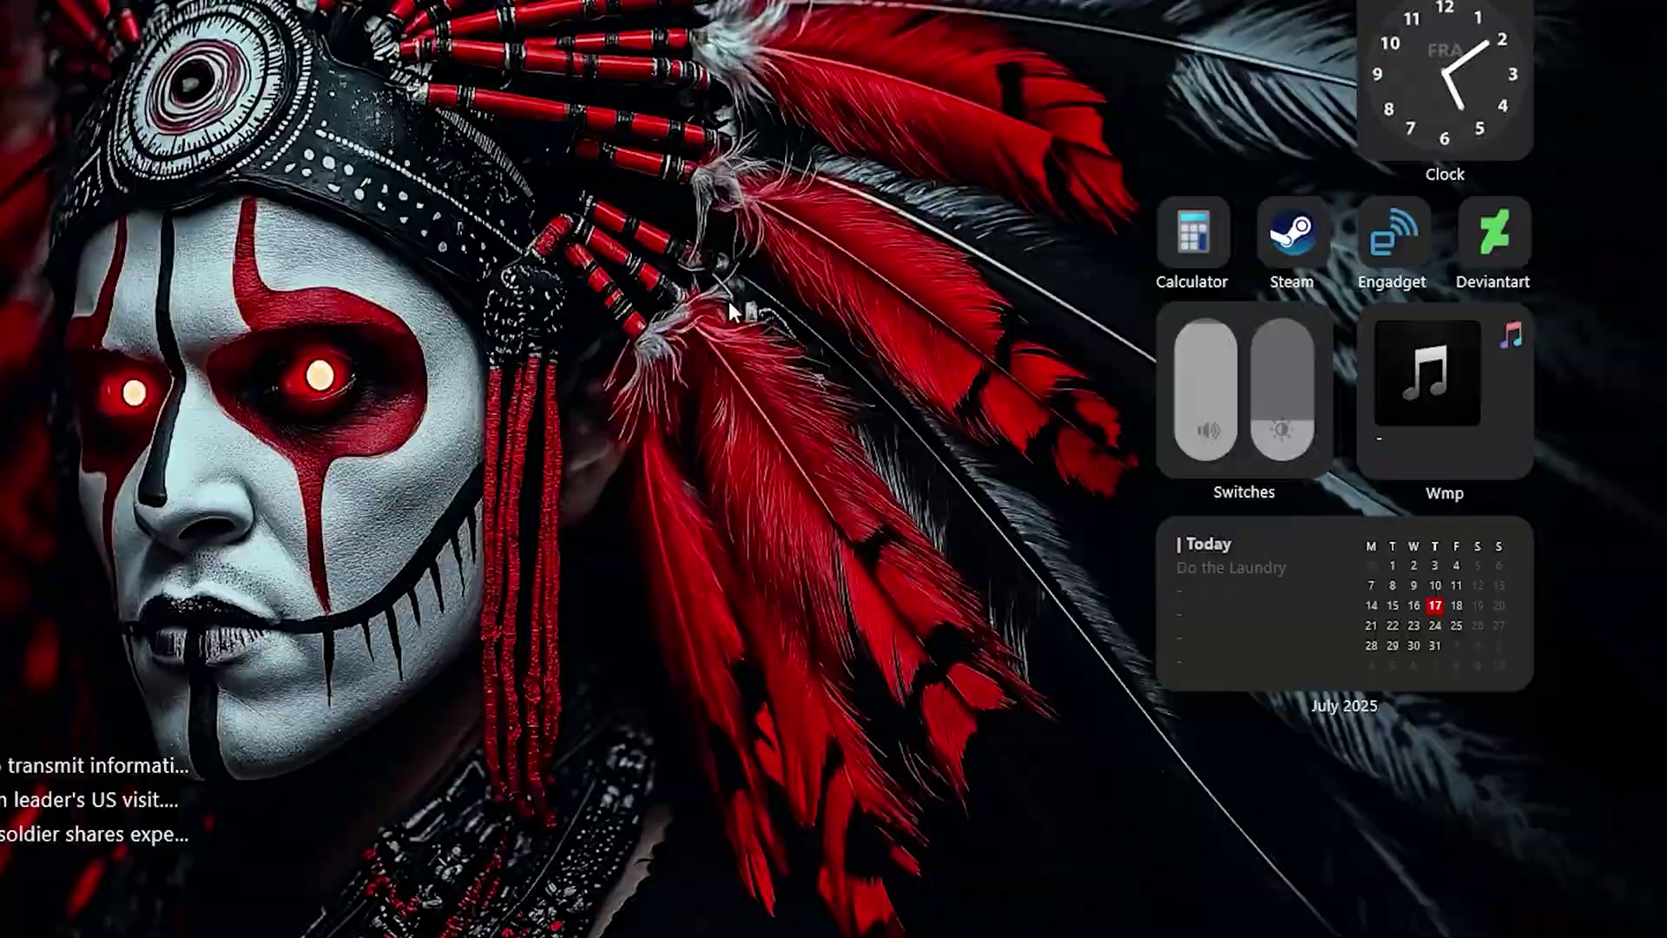
right_click(728, 300)
click(804, 378)
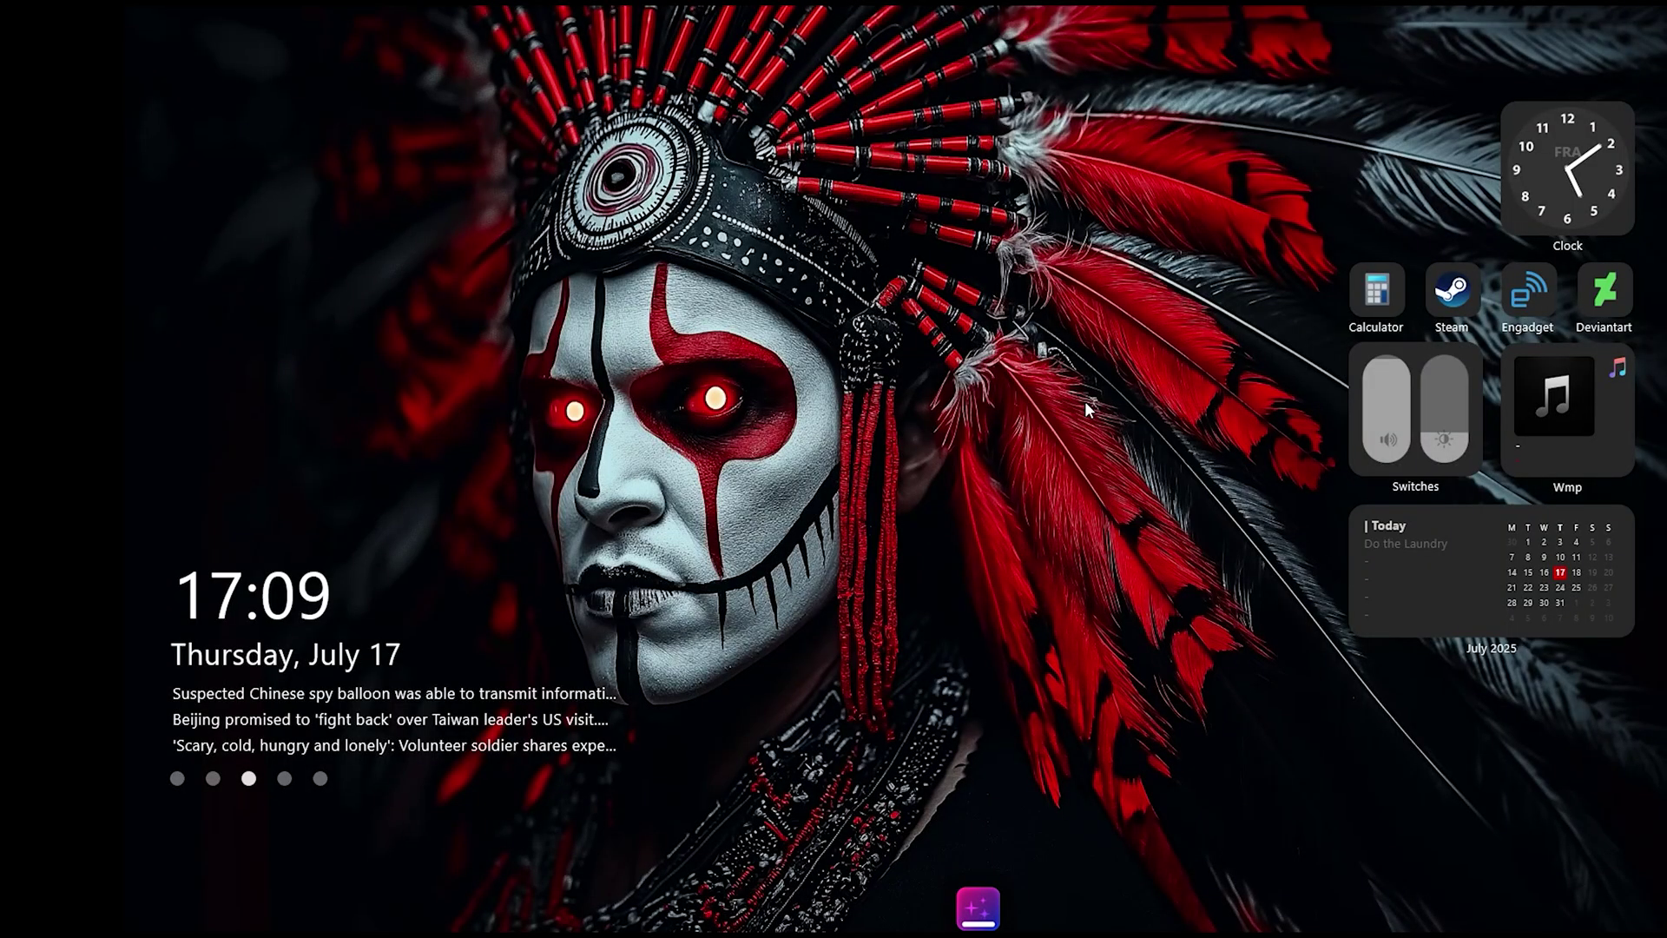
right_click(1229, 337)
click(1263, 384)
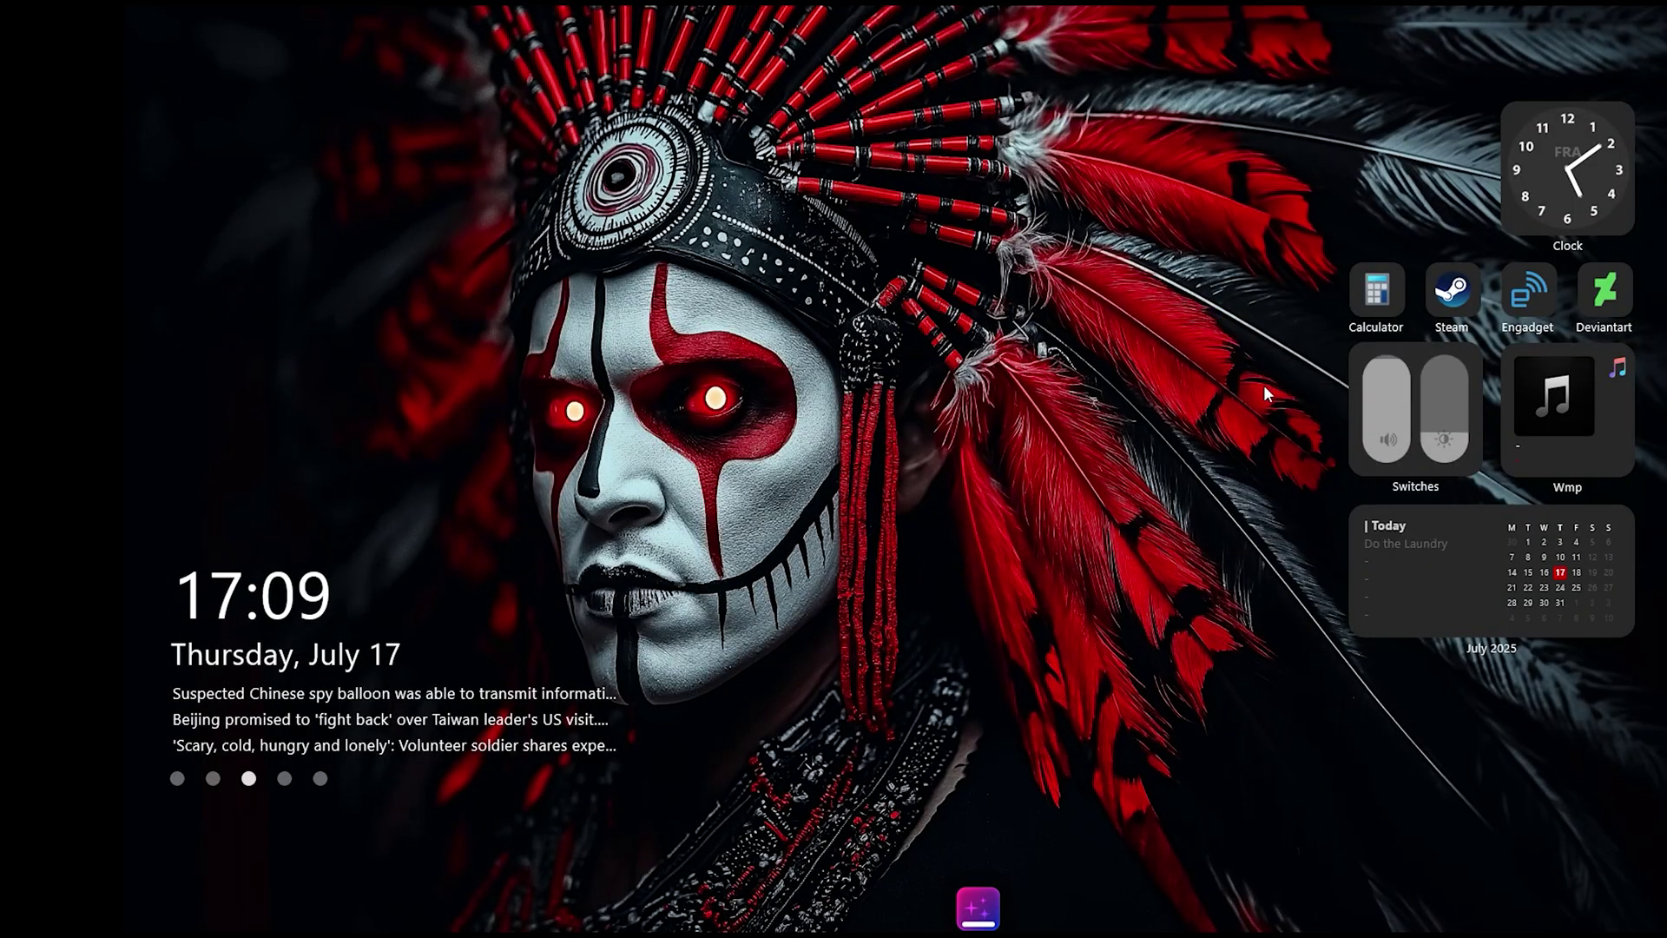